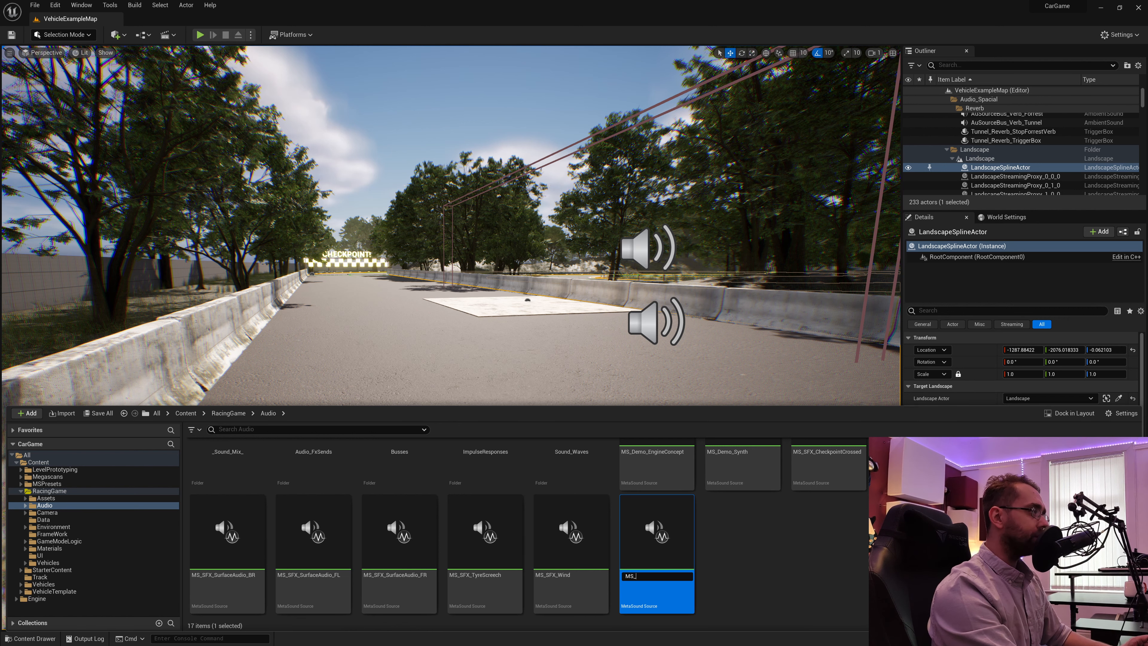
- Name the new MetaSound Source MS_Demo and open it docked in the main editor window
key("Return")
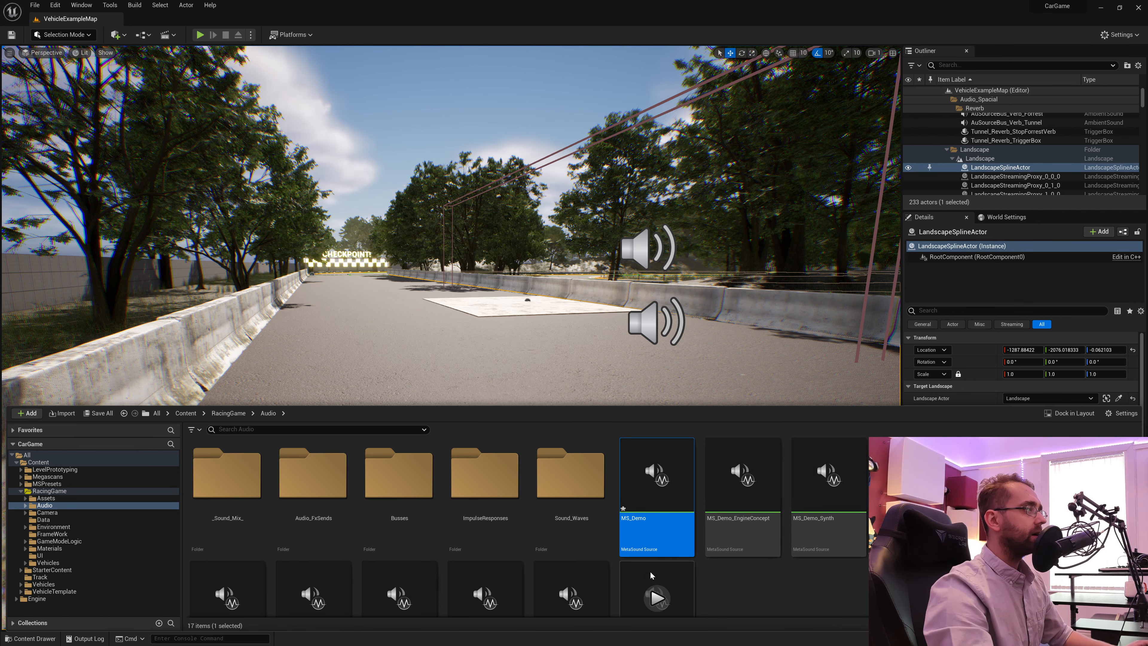
double_click(658, 531)
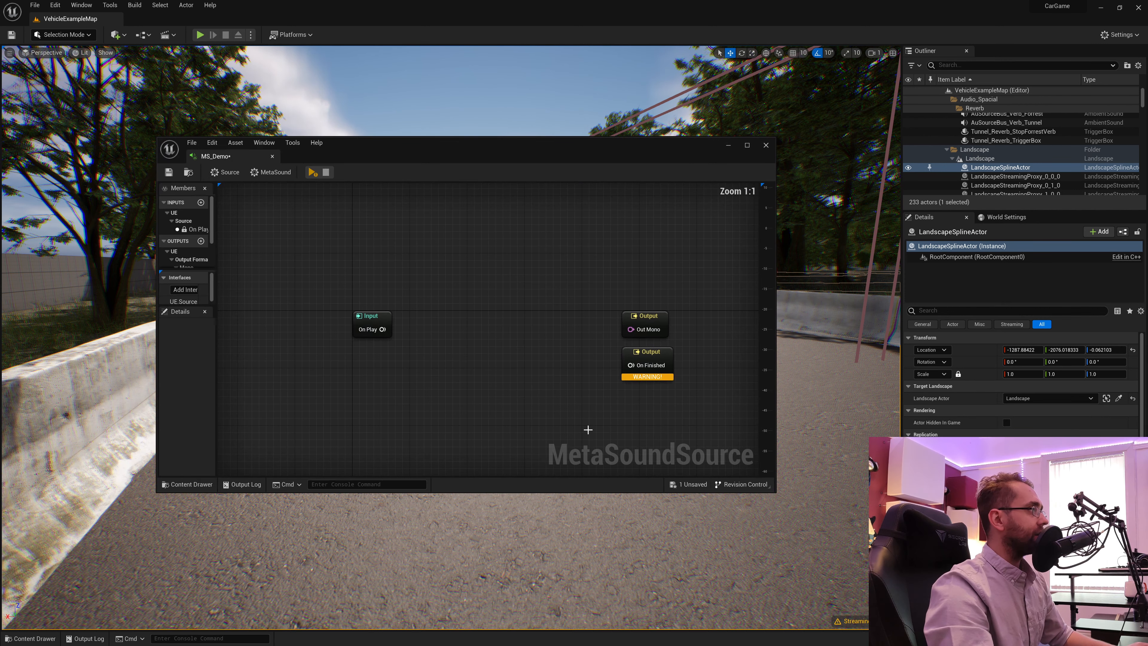
left_click_drag(255, 156, 204, 20)
- Spread out the On Play input and the Out Mono and On Finished output nodes, leaving space between them
left_click_drag(380, 169, 316, 334)
left_click_drag(363, 266, 371, 259)
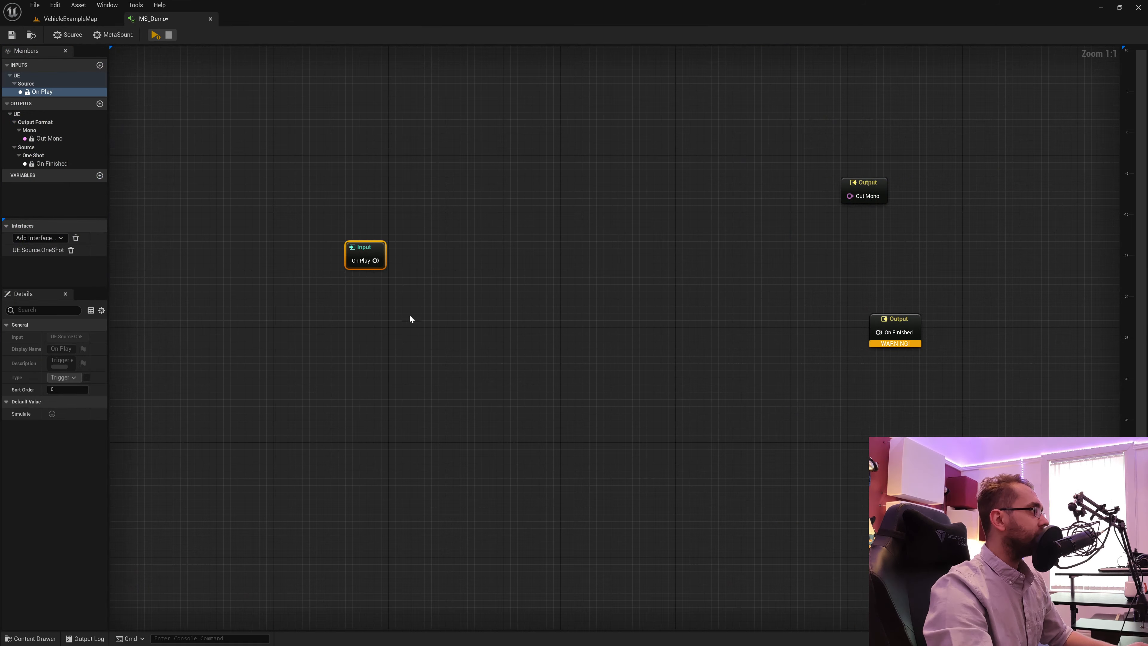
left_click(864, 189)
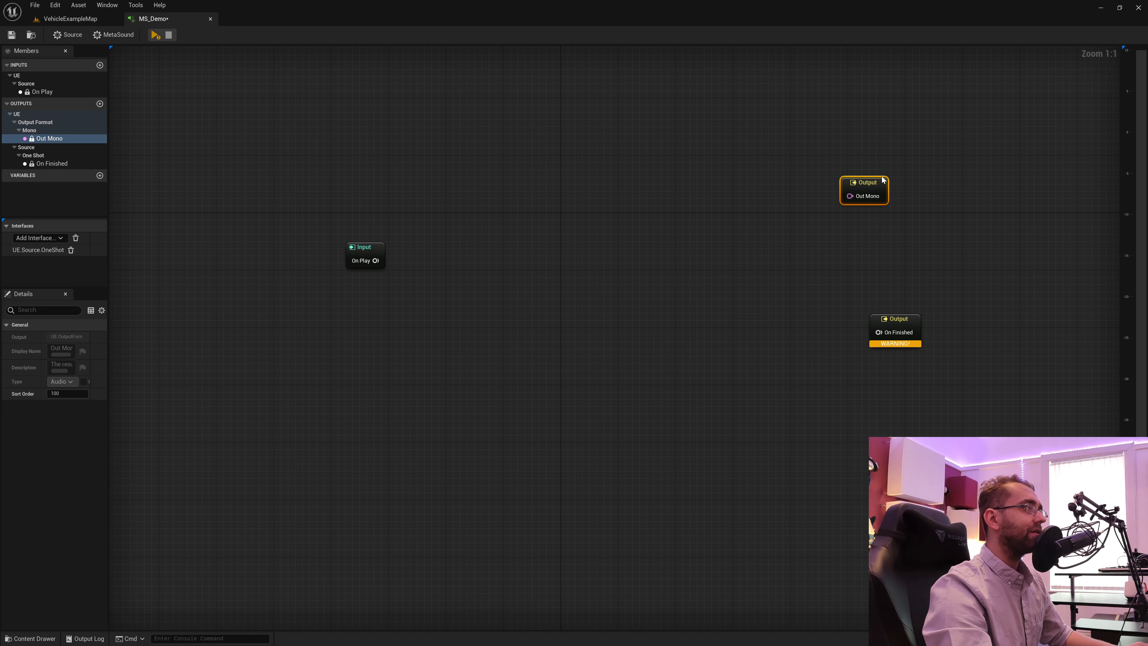
left_click_drag(866, 184, 904, 185)
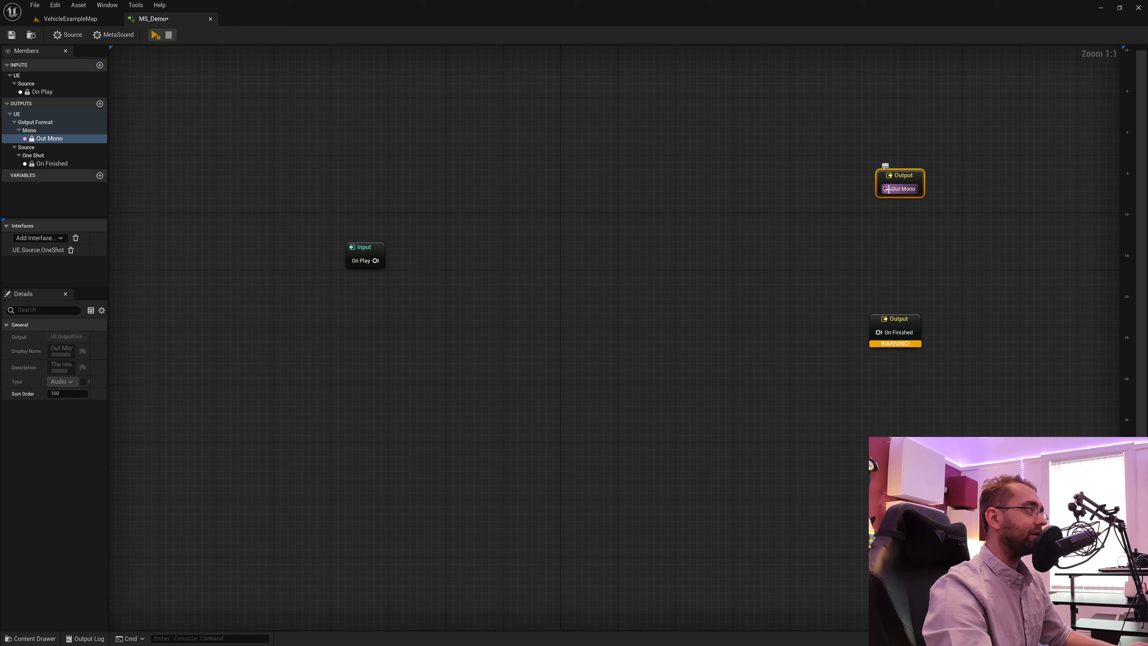
left_click_drag(890, 191, 863, 209)
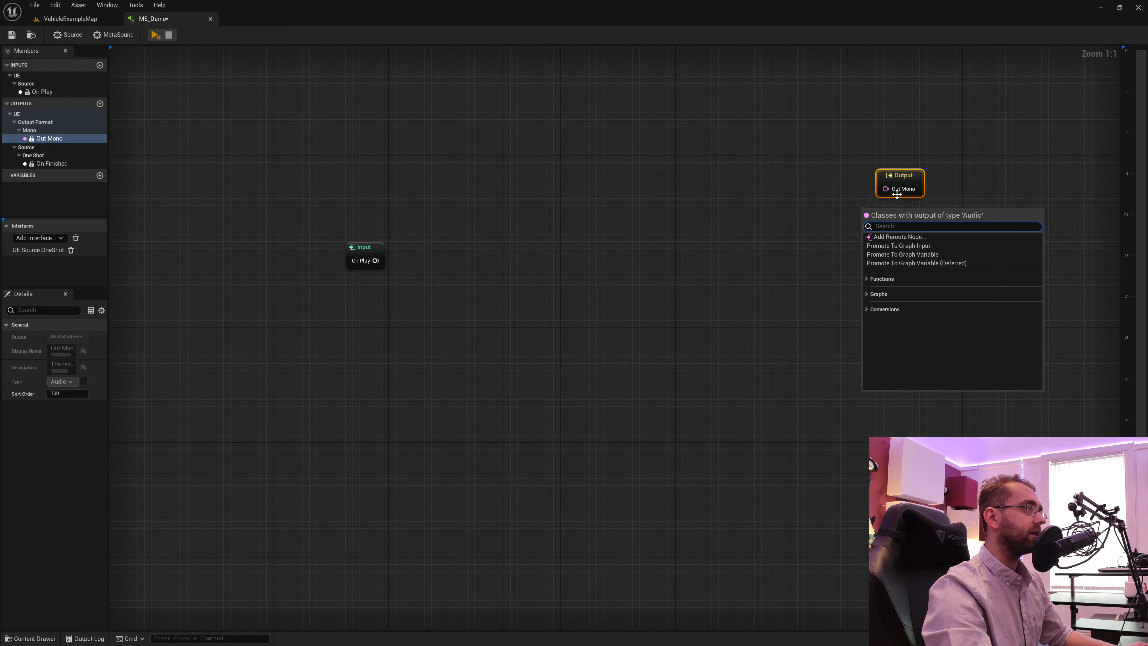
left_click(769, 193)
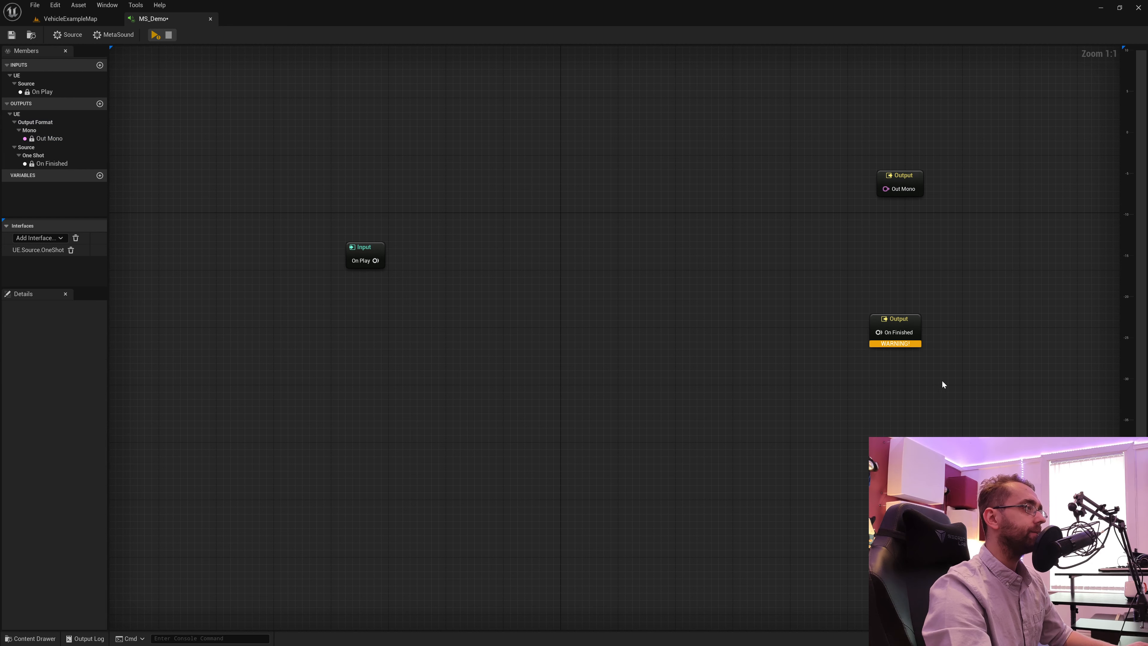
left_click(907, 318)
left_click_drag(908, 318, 900, 311)
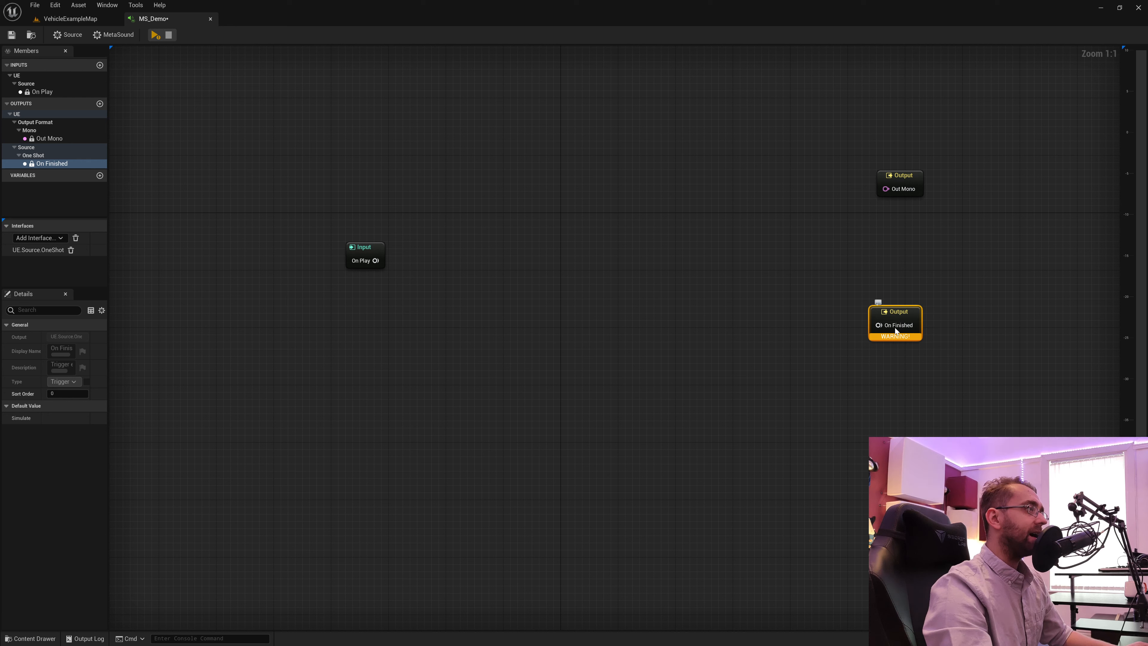
left_click(526, 366)
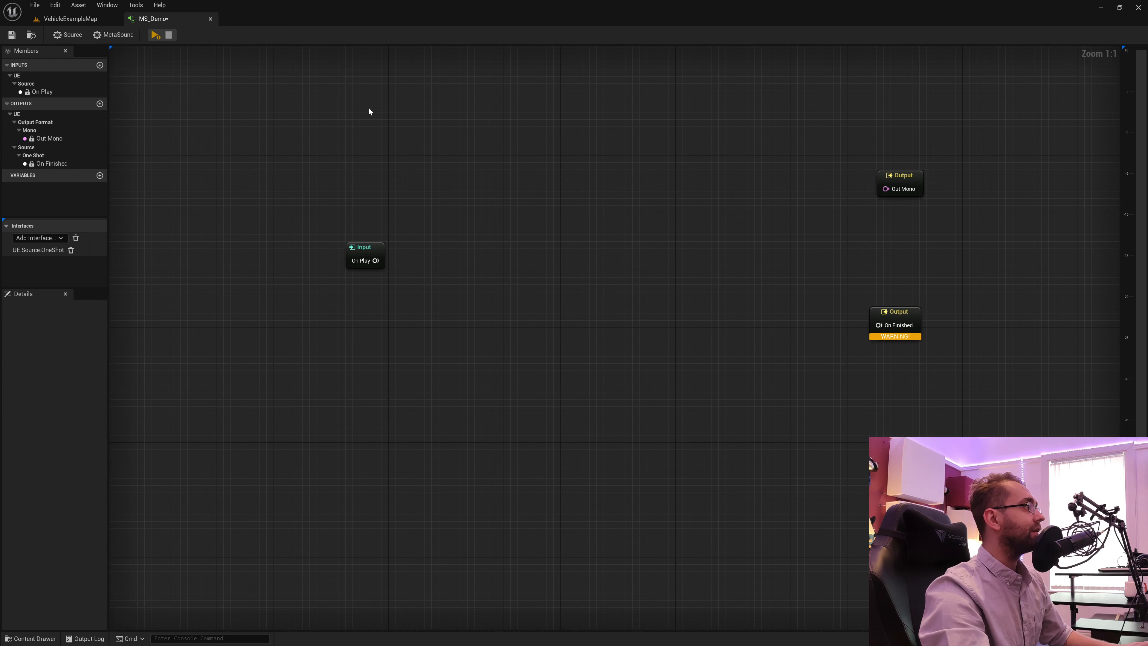
left_click_drag(368, 192, 353, 322)
left_click_drag(357, 256, 364, 249)
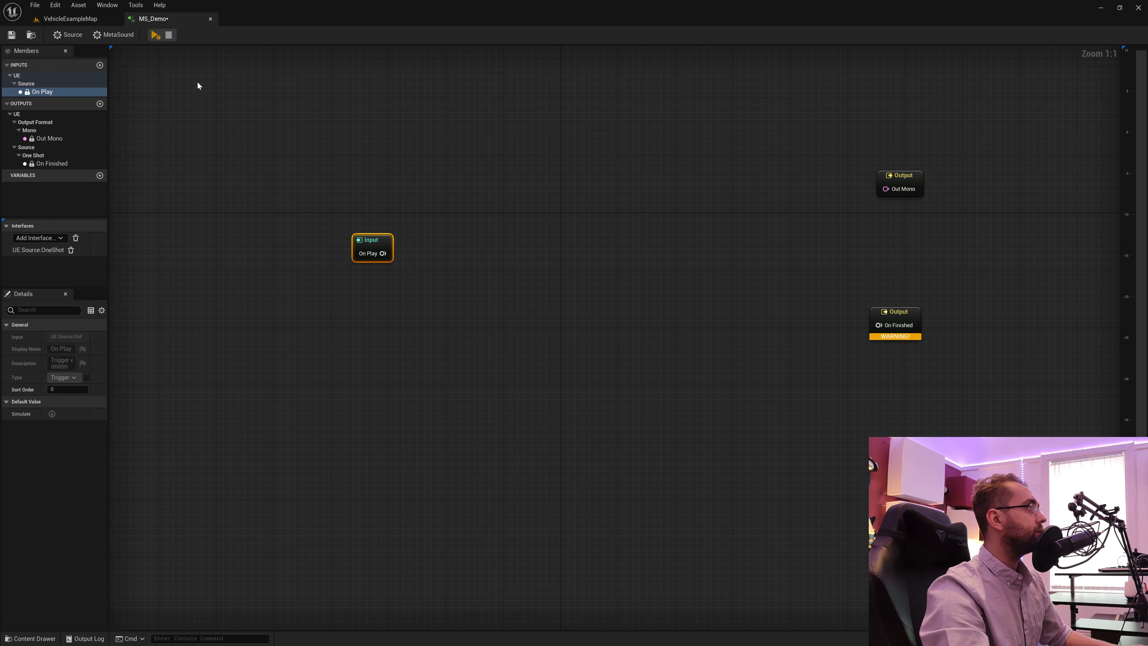
- Preview the MetaSound with its nodes unconnected and stop the playback
left_click(155, 36)
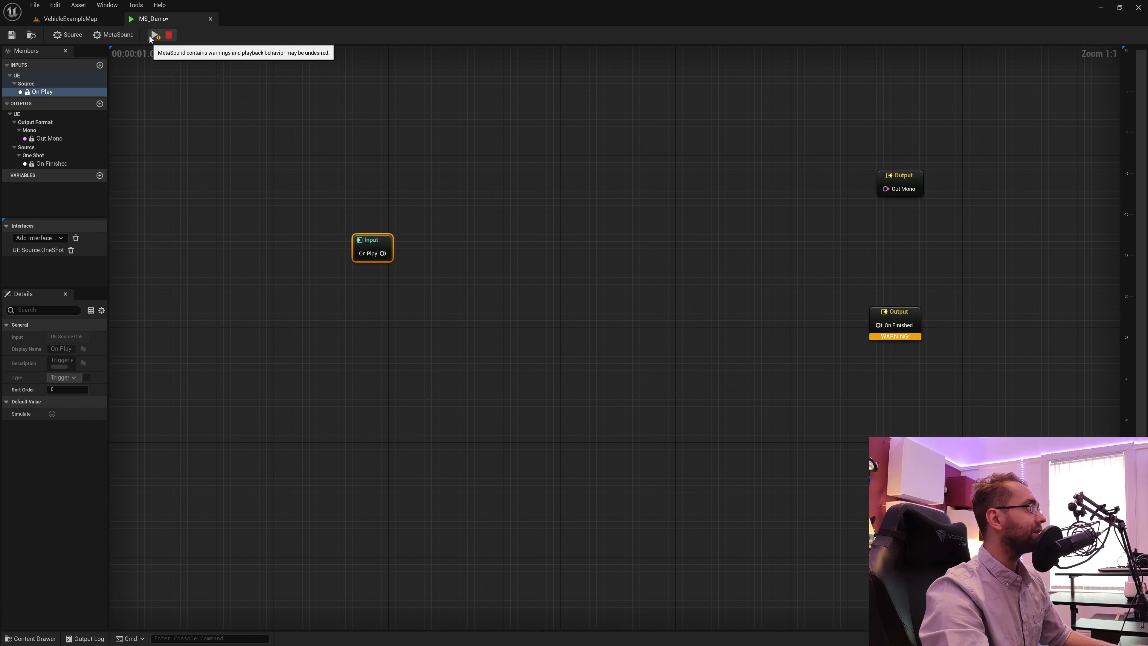
left_click(168, 36)
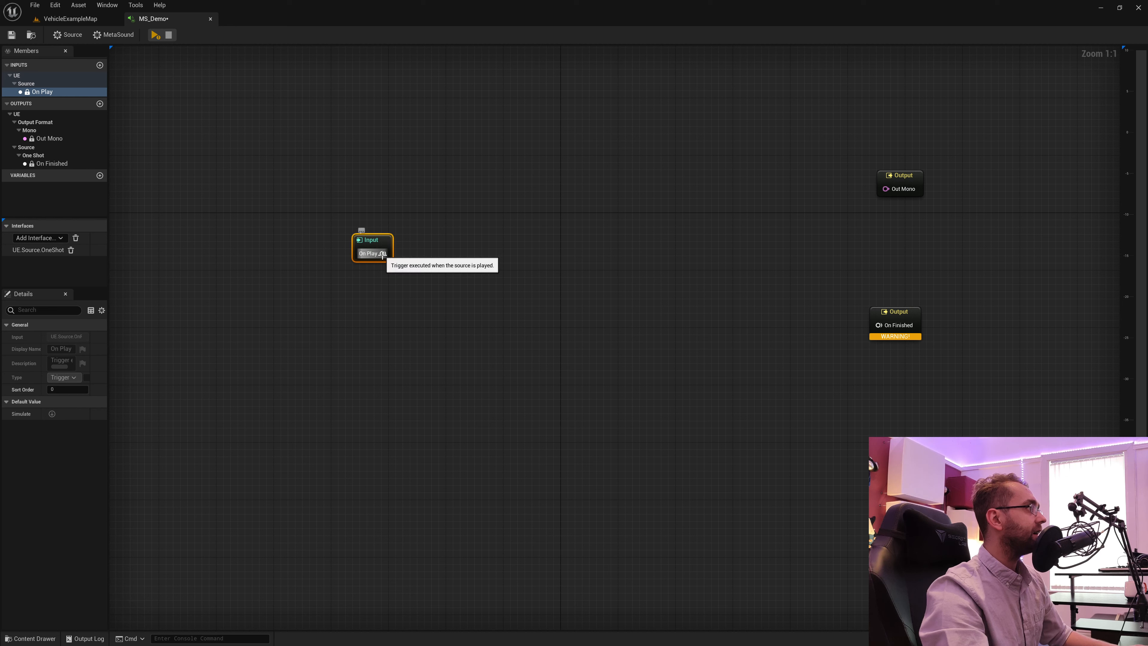
left_click_drag(384, 254, 482, 219)
left_click(325, 362)
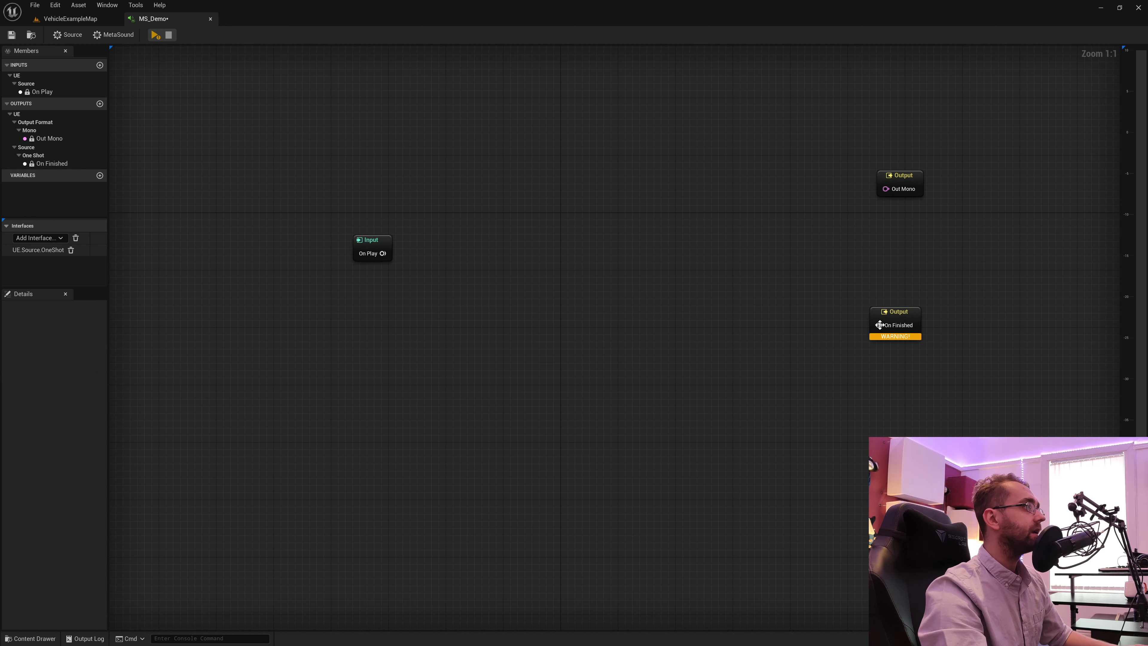
- Add a Trigger Delay node fed by On Play and place the On Finished output after it
left_click(886, 312)
left_click_drag(886, 312, 523, 225)
left_click_drag(400, 250, 414, 212)
type("trig")
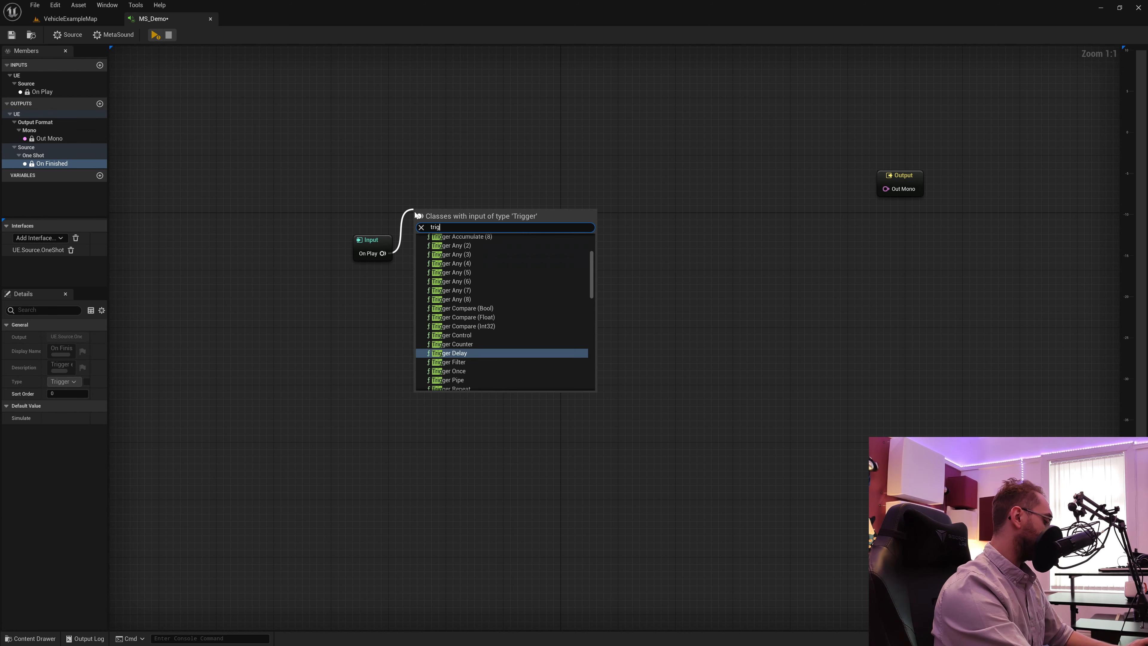
type("ger delay")
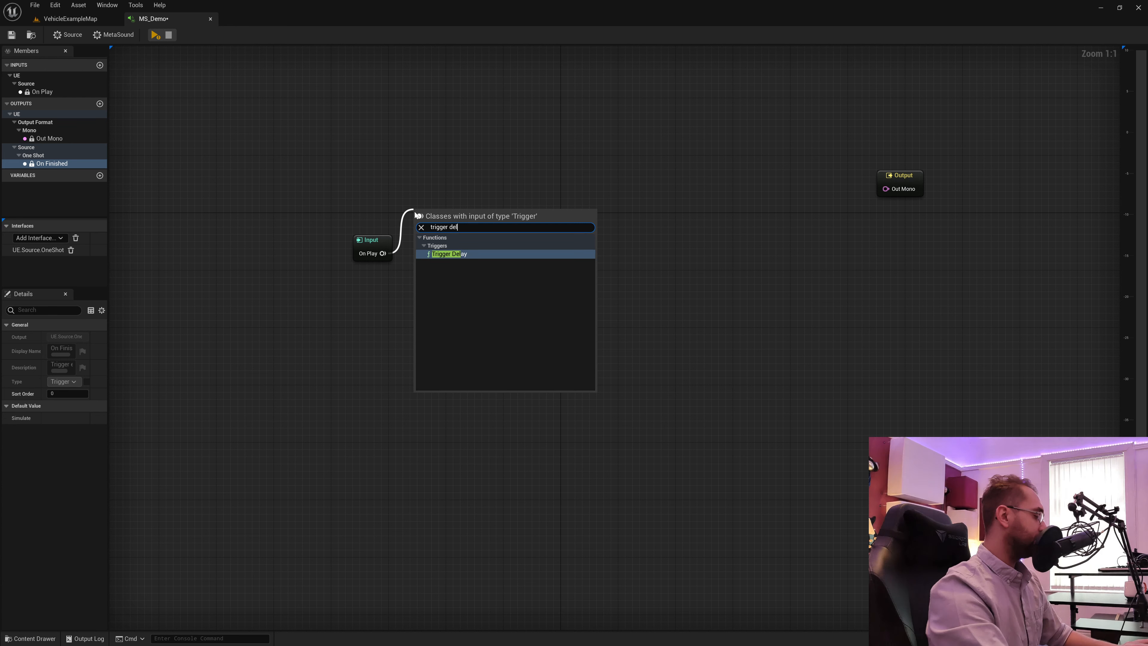
left_click(450, 255)
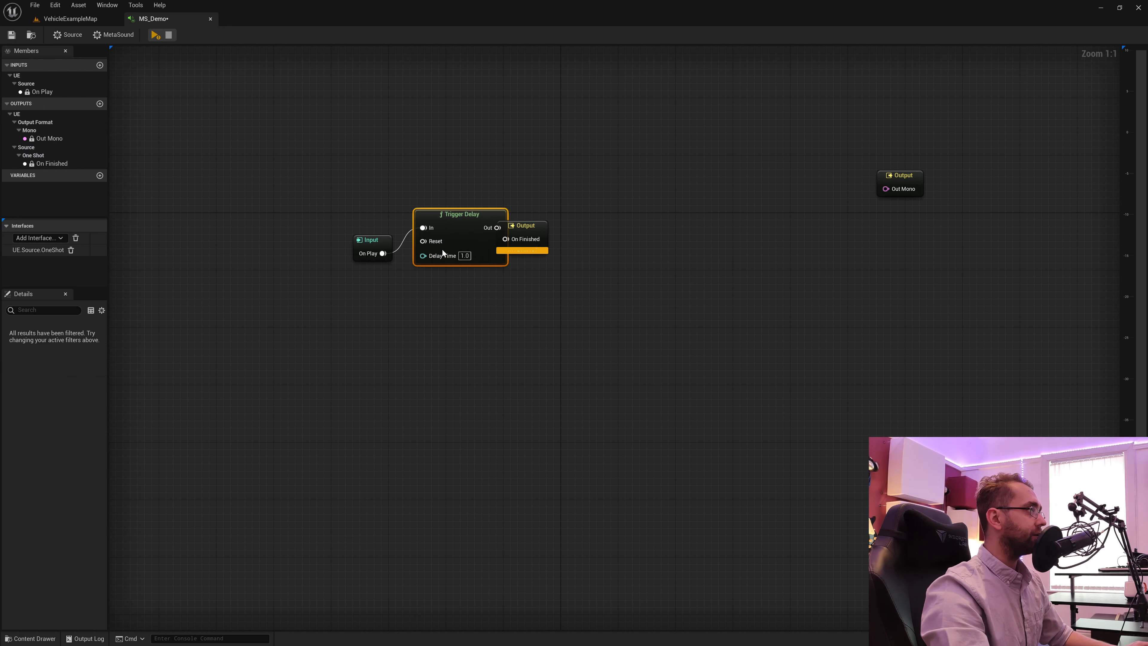
left_click_drag(516, 227, 630, 227)
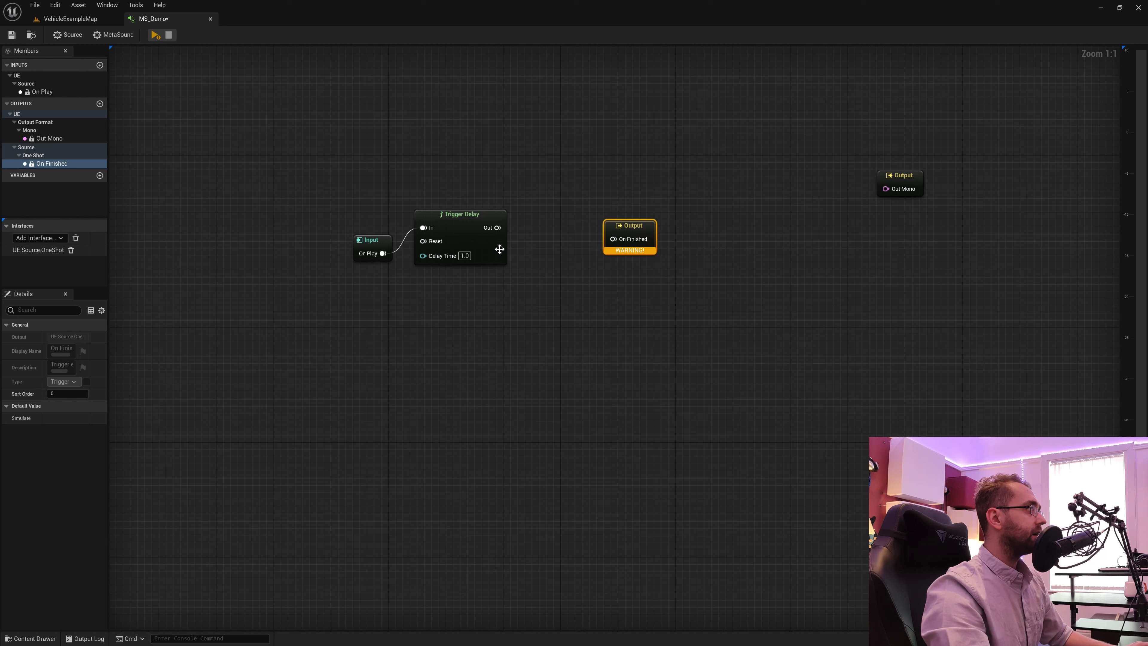
- Set the Trigger Delay's Delay Time to 2 and connect its Out to On Finished
left_click(464, 256)
type("2")
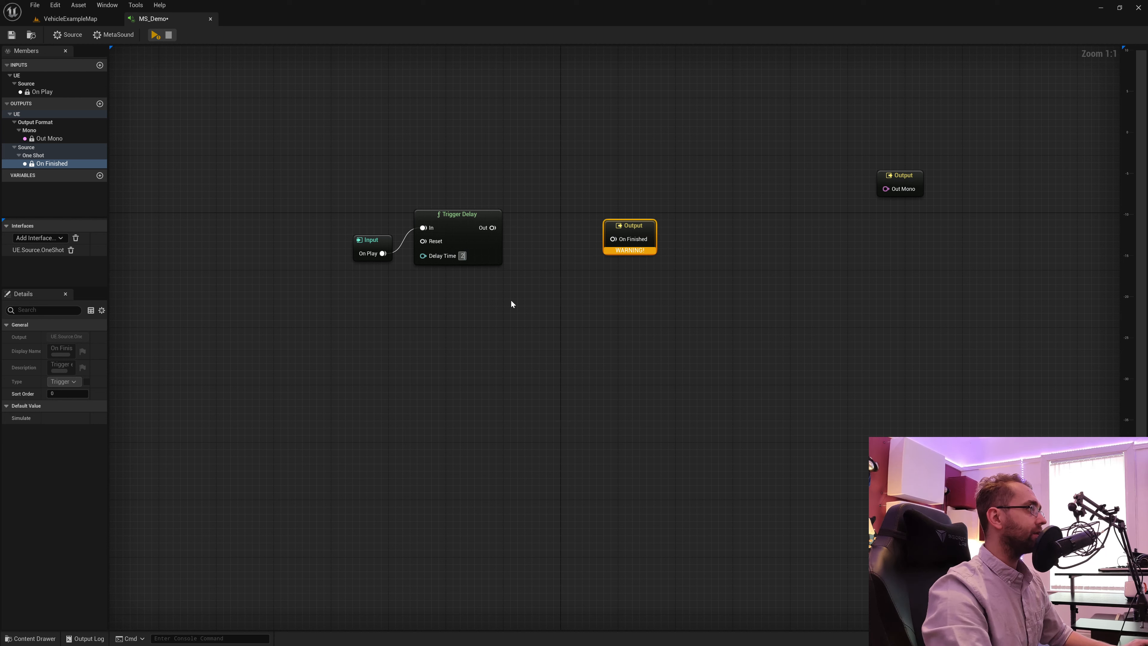
key("Return")
left_click(499, 280)
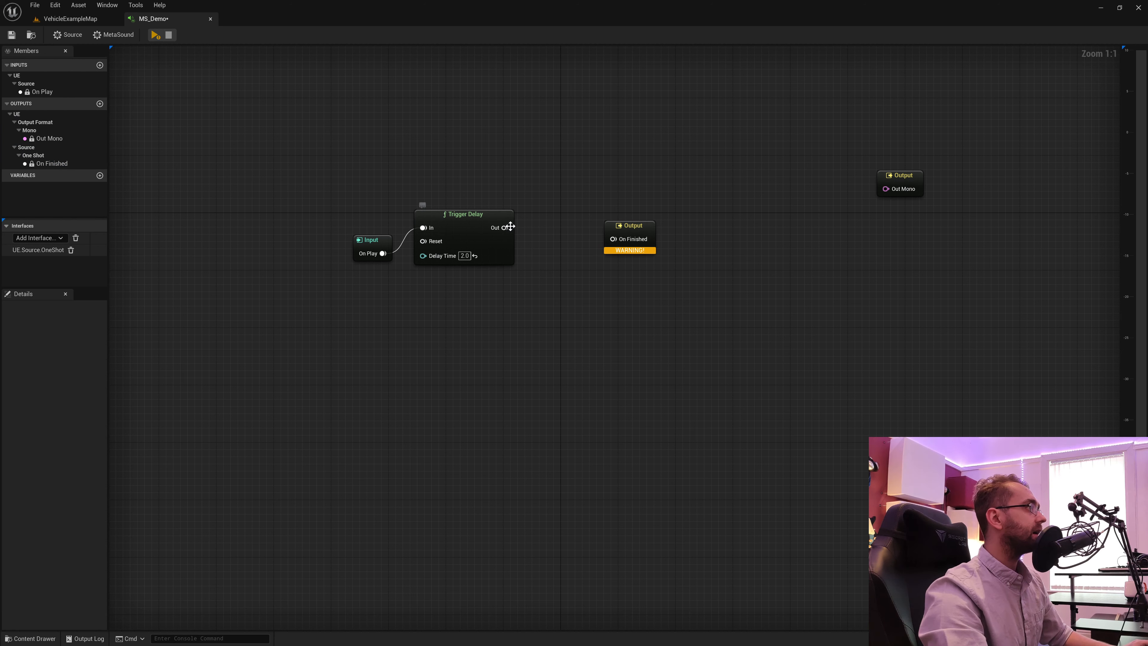
left_click_drag(509, 226, 592, 219)
left_click(608, 232)
left_click(217, 57)
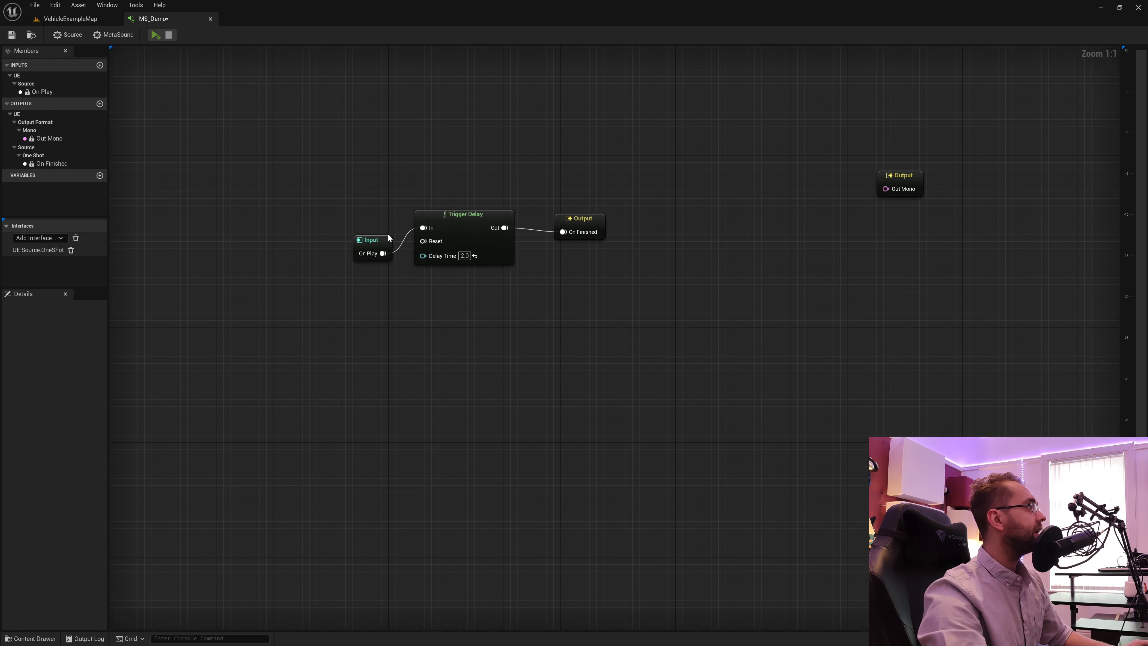
- Arrange the On Play, Trigger Delay and On Finished nodes in a row and preview the MetaSound
left_click_drag(387, 234, 330, 219)
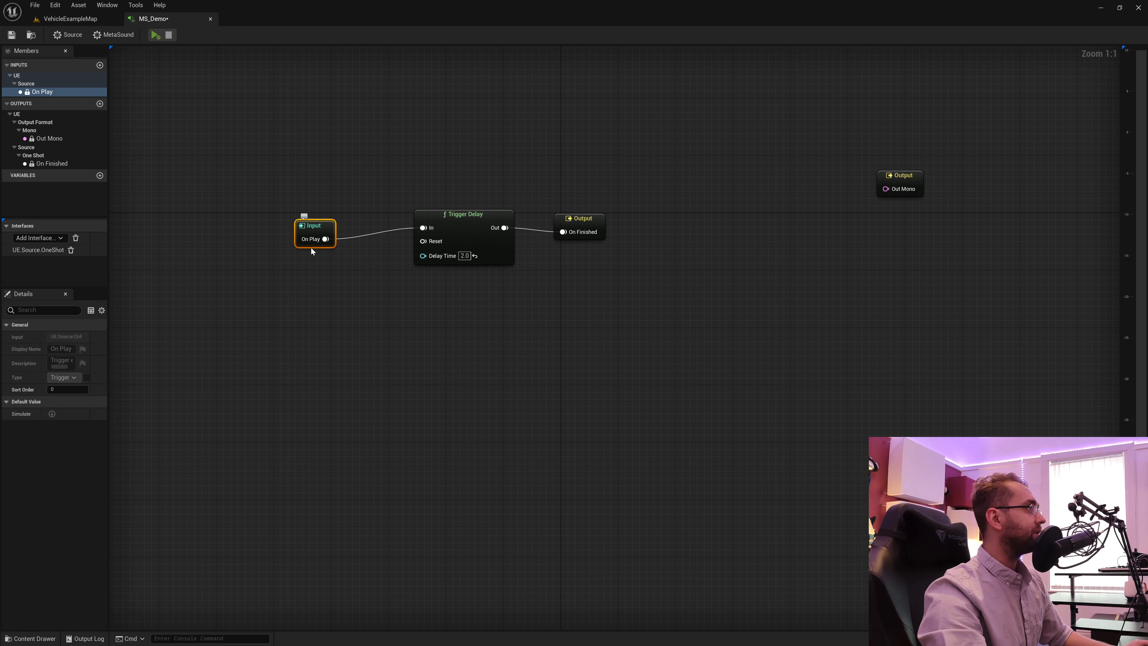
left_click(475, 226)
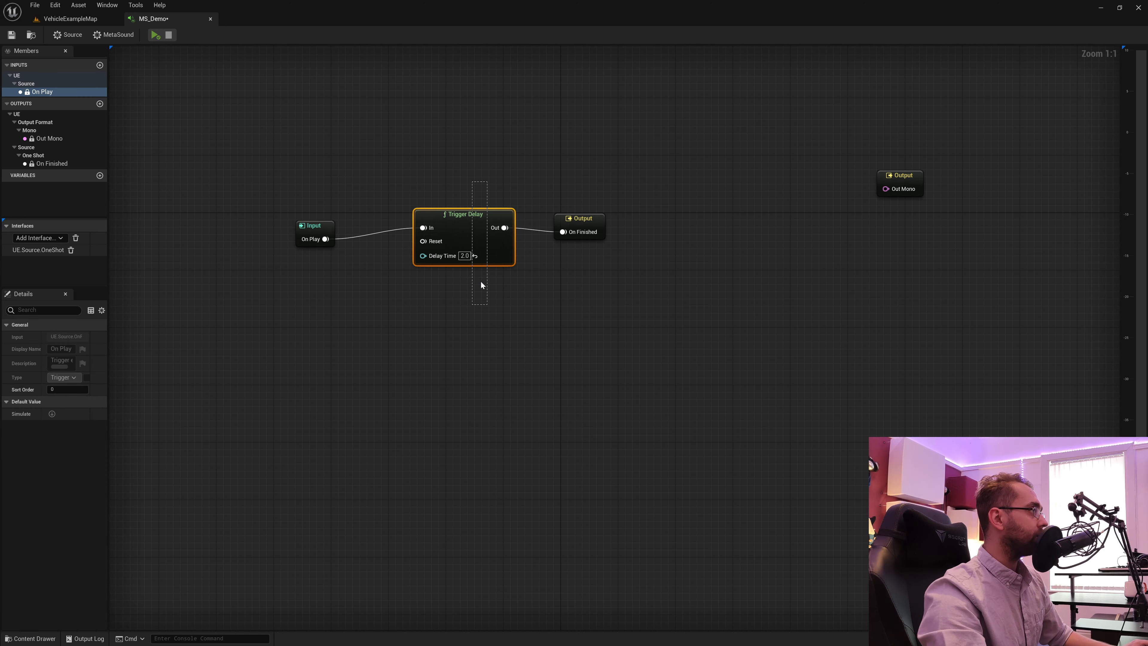
left_click_drag(468, 222, 465, 233)
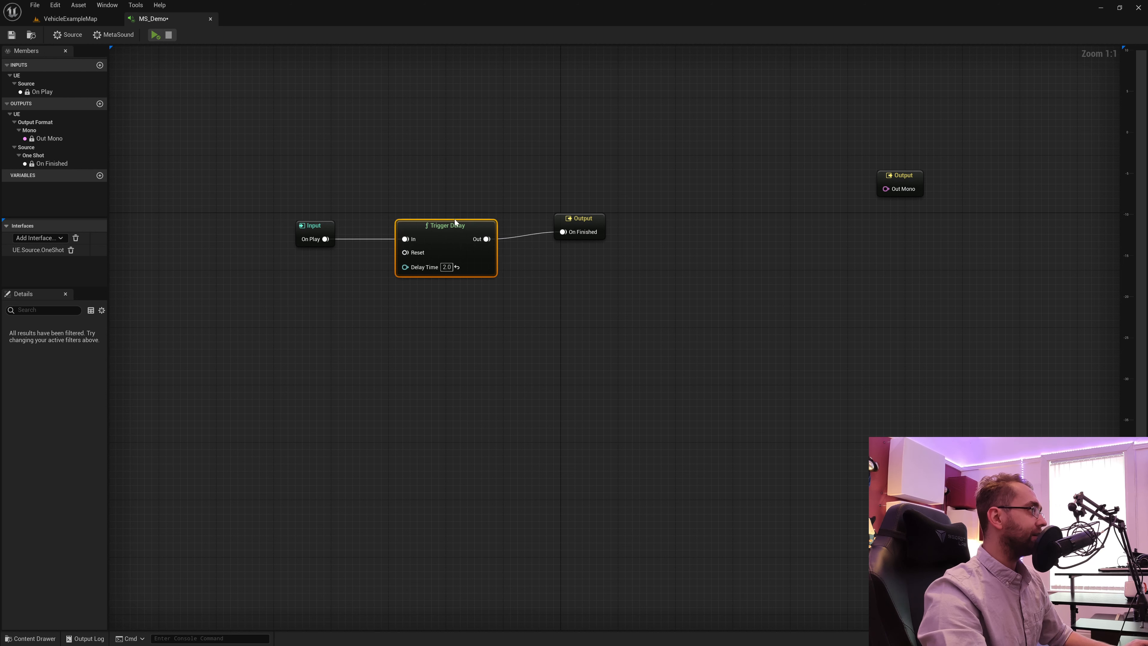
key("q")
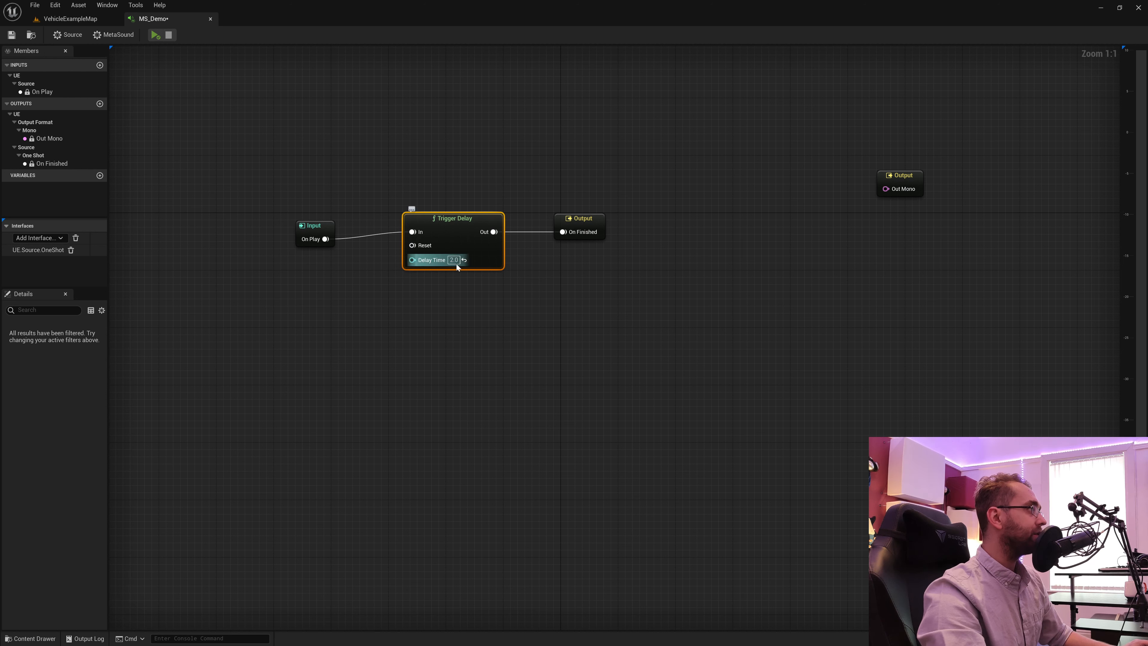
left_click_drag(451, 218, 441, 223)
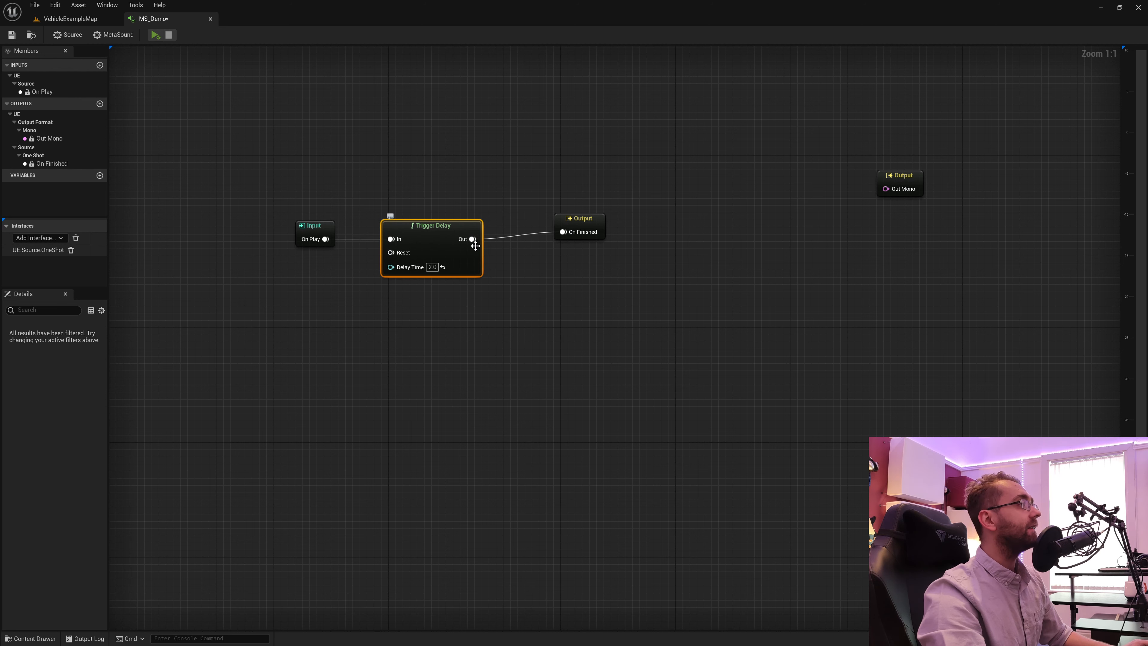
left_click(566, 220)
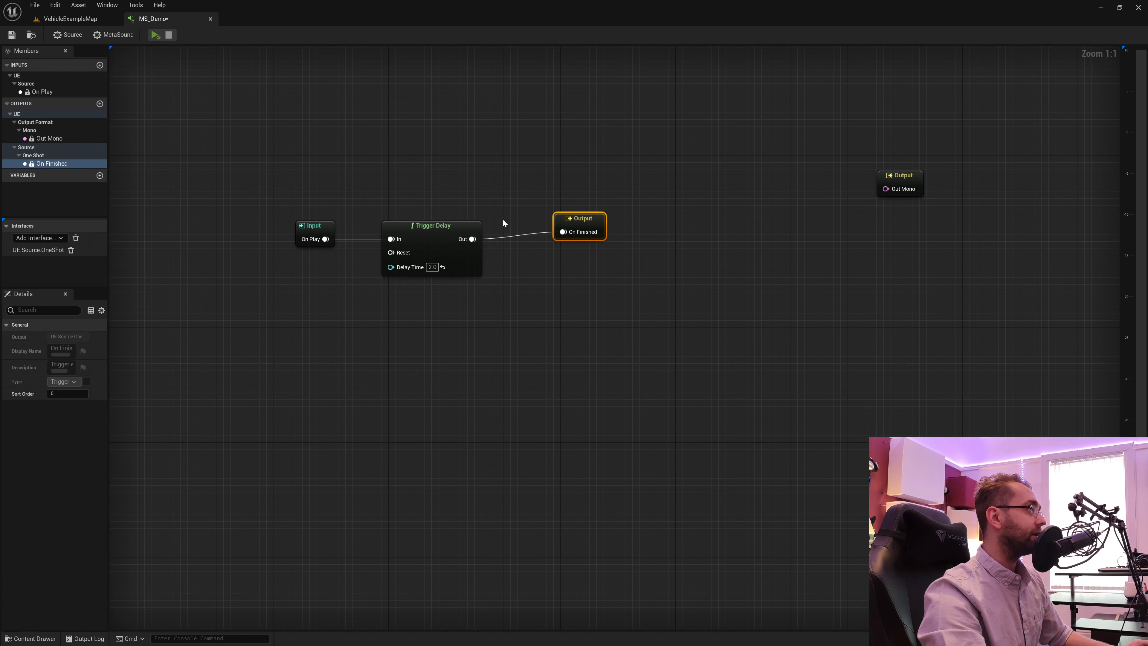
left_click_drag(476, 226, 496, 218)
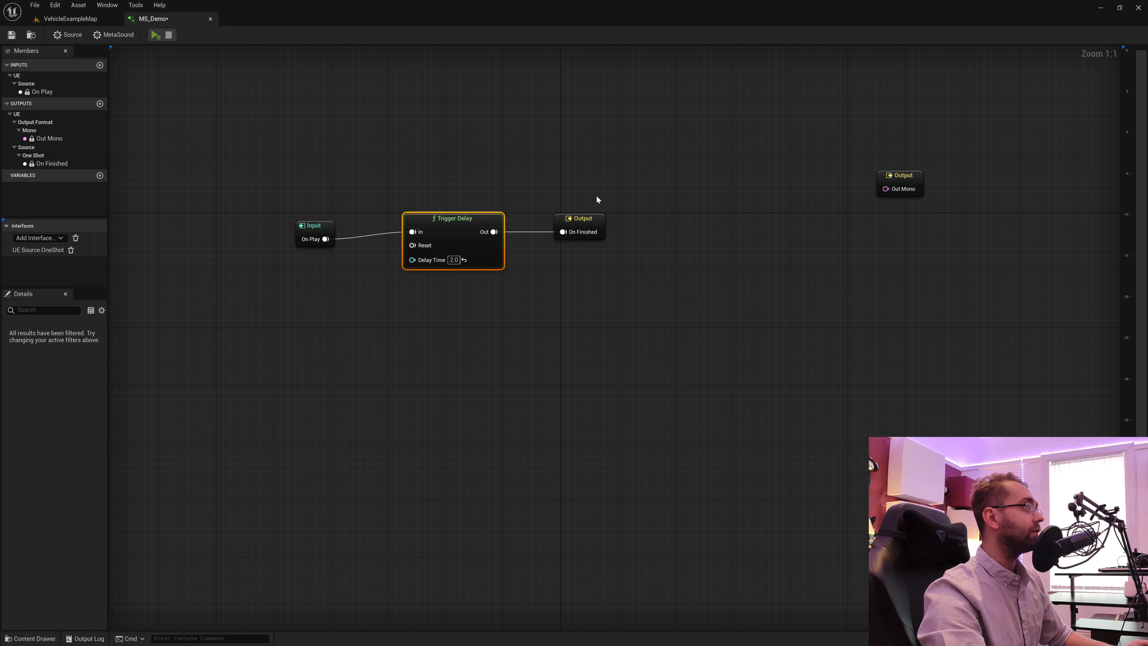
left_click(579, 224)
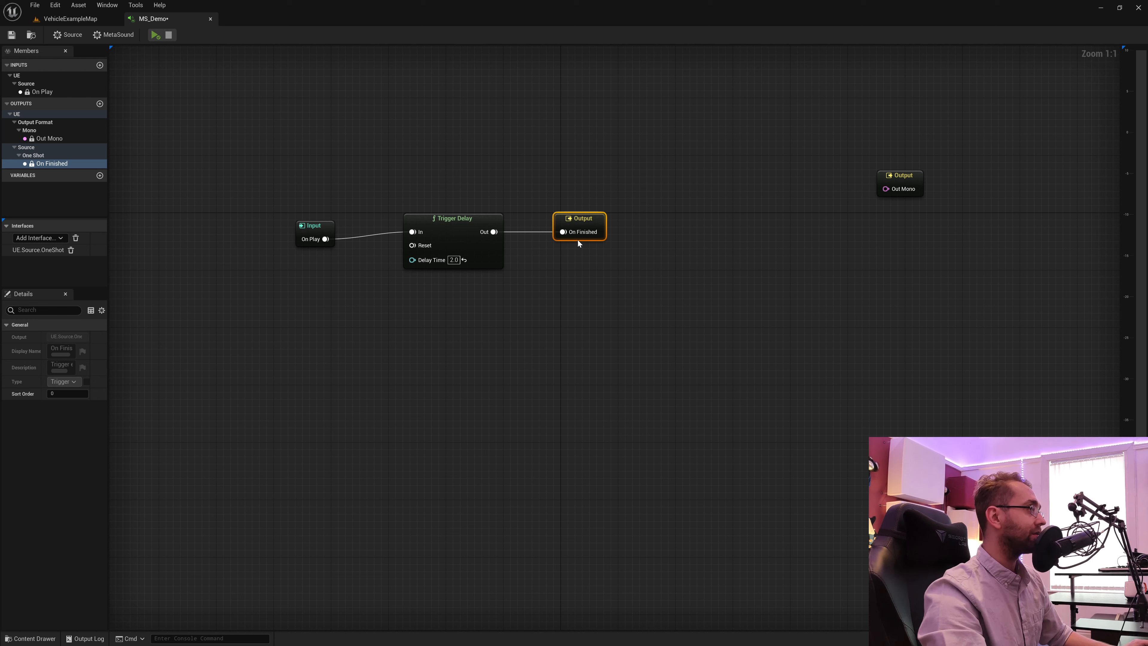
left_click_drag(581, 233, 589, 225)
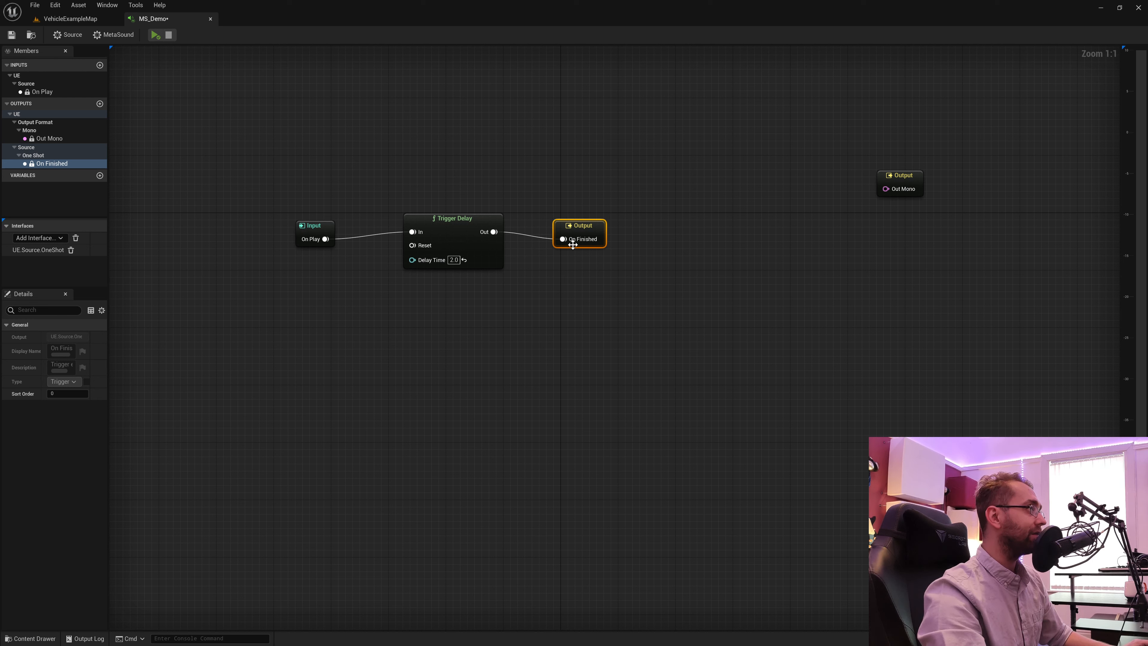
left_click(155, 36)
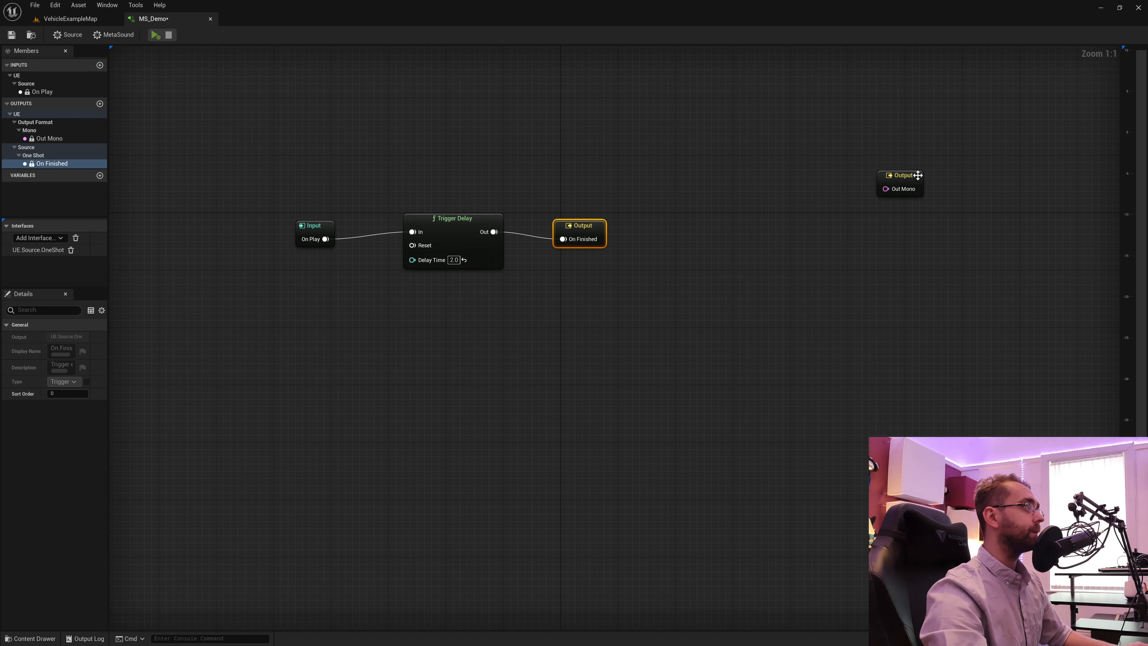
- Move the Out Mono output node below the trigger chain
left_click_drag(917, 175, 771, 384)
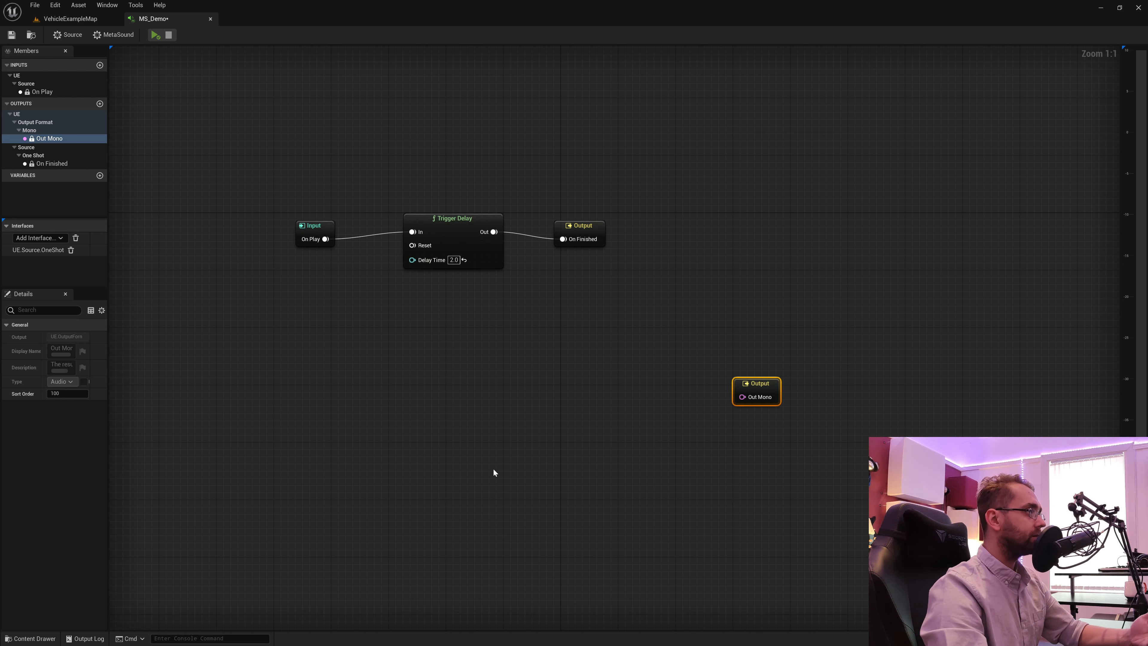
left_click_drag(495, 470, 654, 439)
left_click_drag(755, 400, 745, 341)
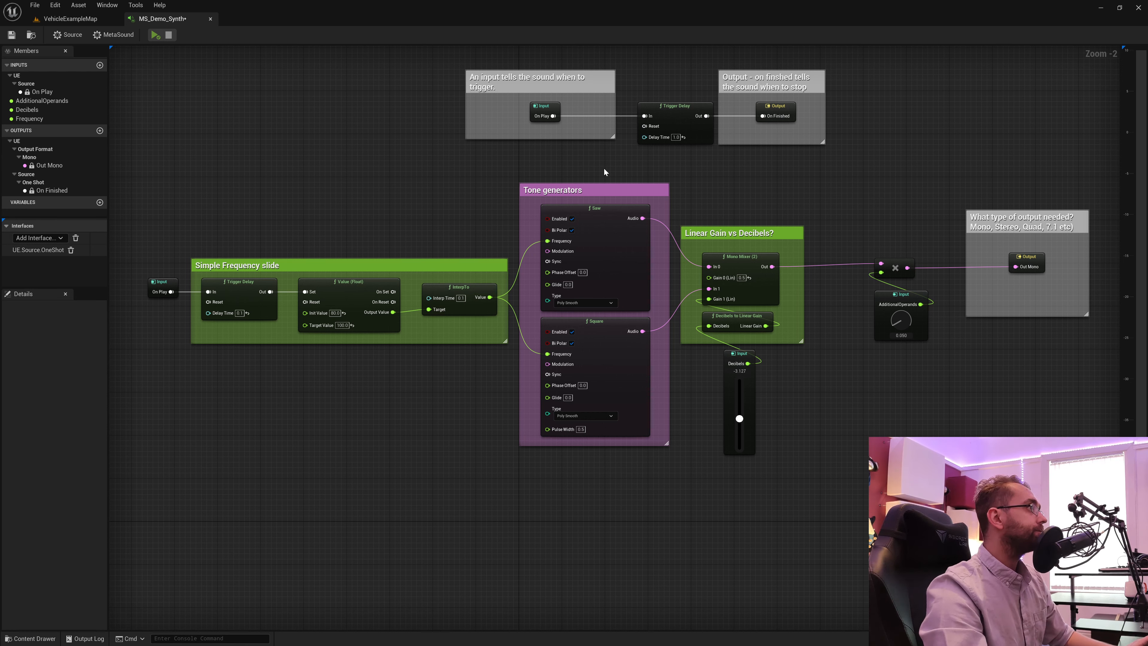
- Examine the Saw and Square tone generator nodes in the MS_Demo_Synth graph
left_click(596, 216)
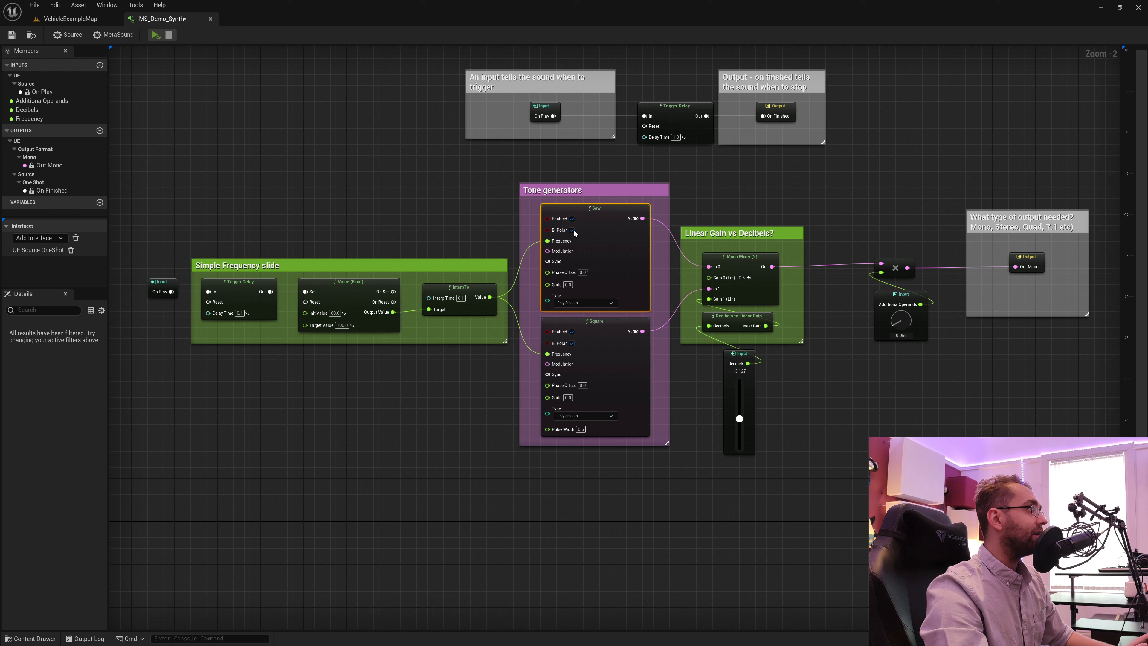
left_click(599, 329)
left_click(598, 218)
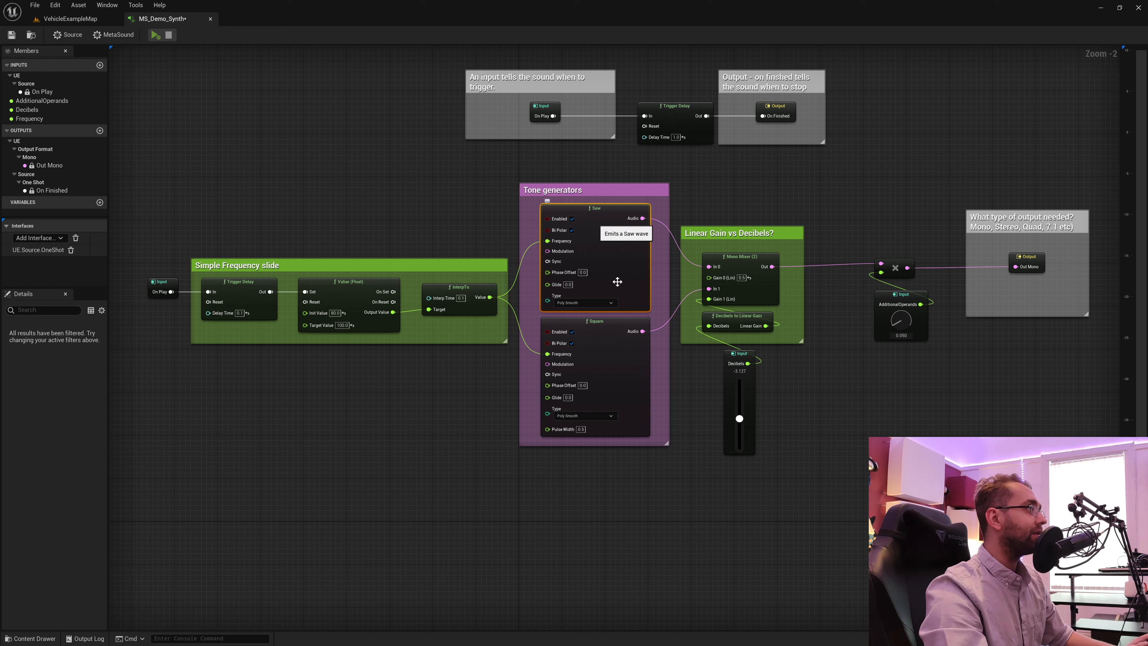
left_click(612, 326)
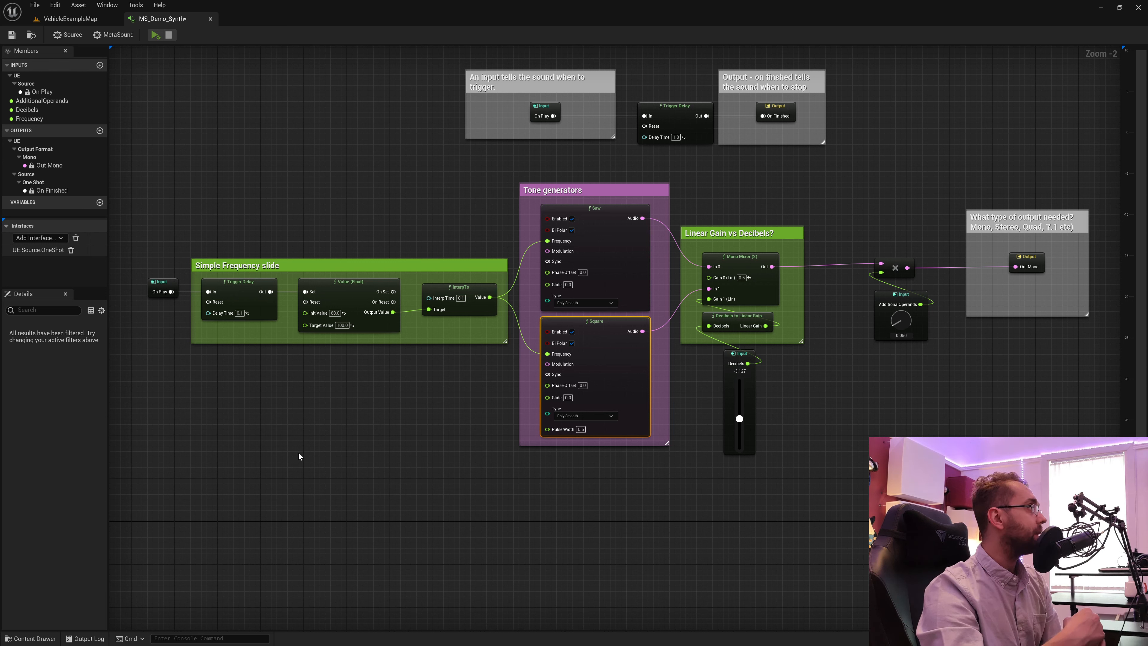
- Preview the synth MetaSound and examine its On Play, On Finished and Out Mono nodes
left_click(154, 36)
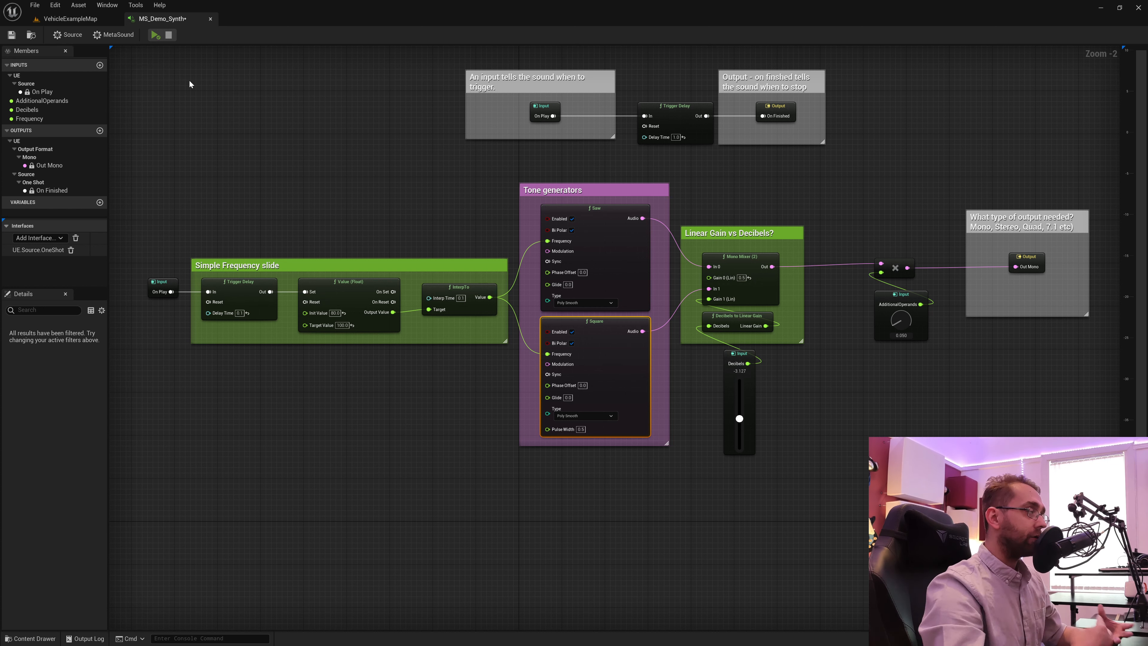
left_click_drag(144, 334, 153, 271)
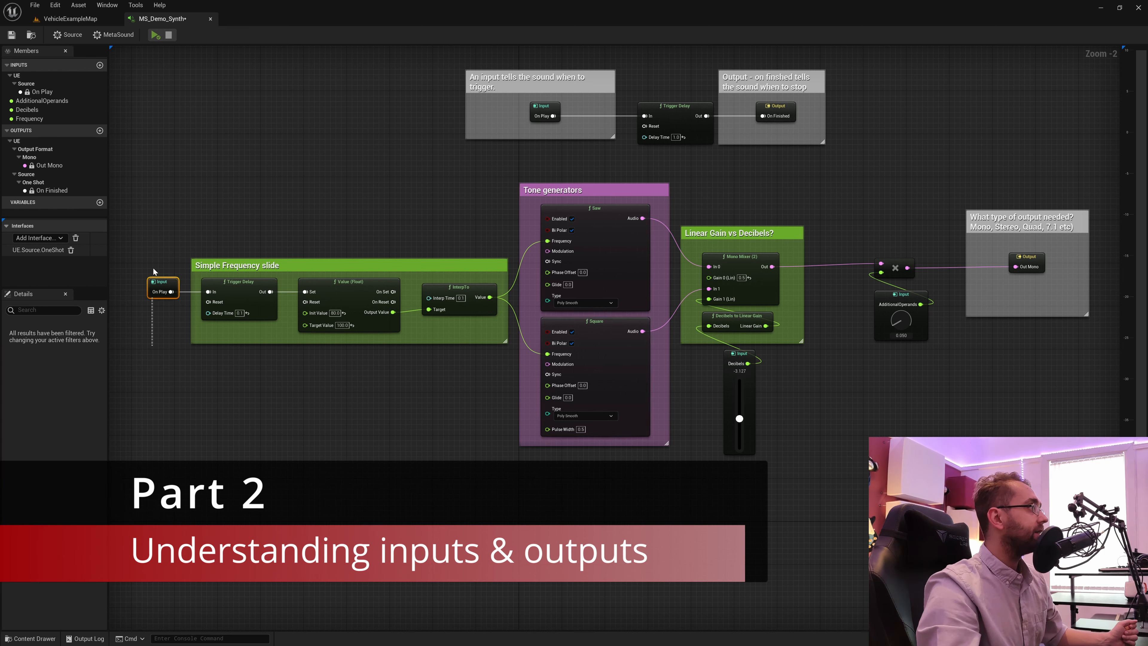
left_click(1027, 258)
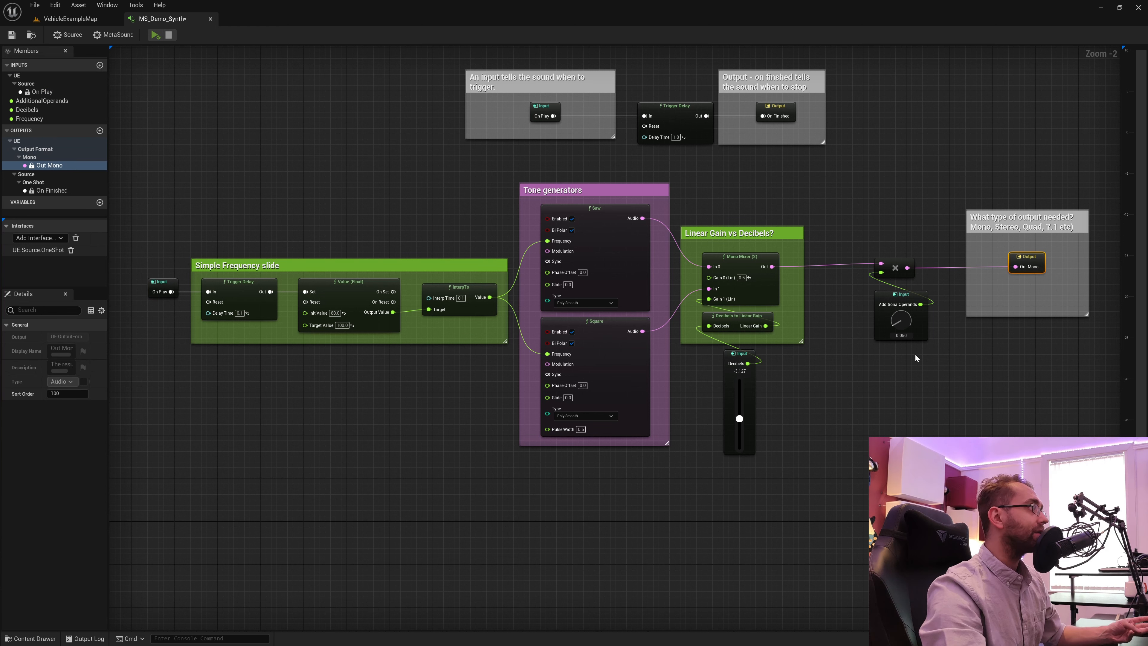
left_click(161, 280)
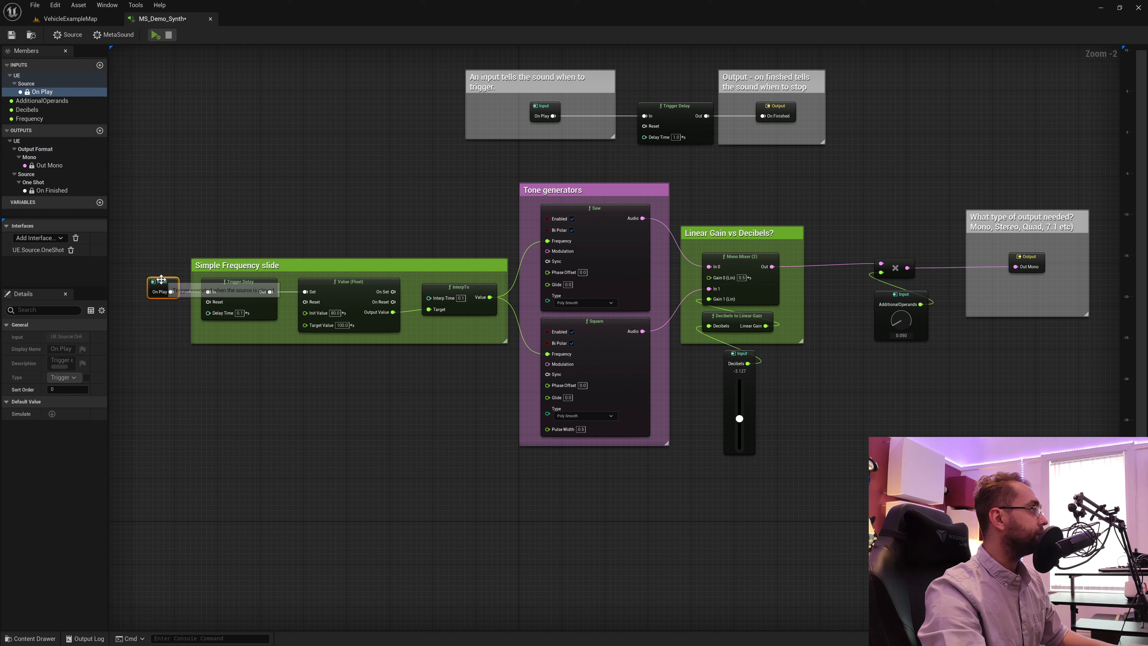
left_click(544, 110)
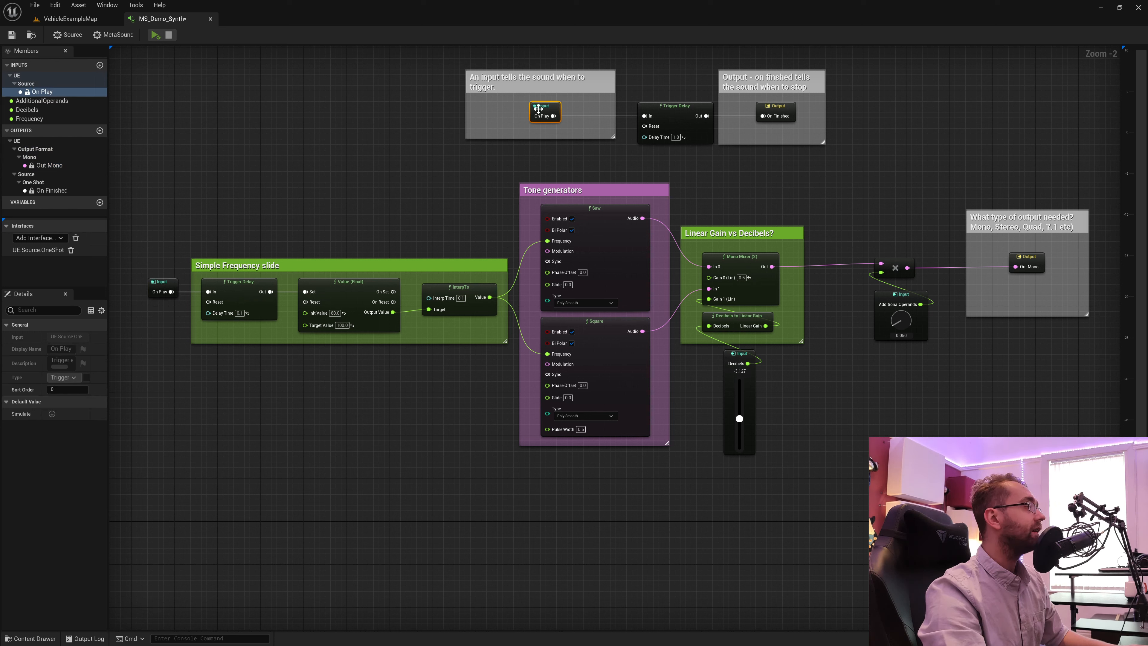
left_click(774, 109)
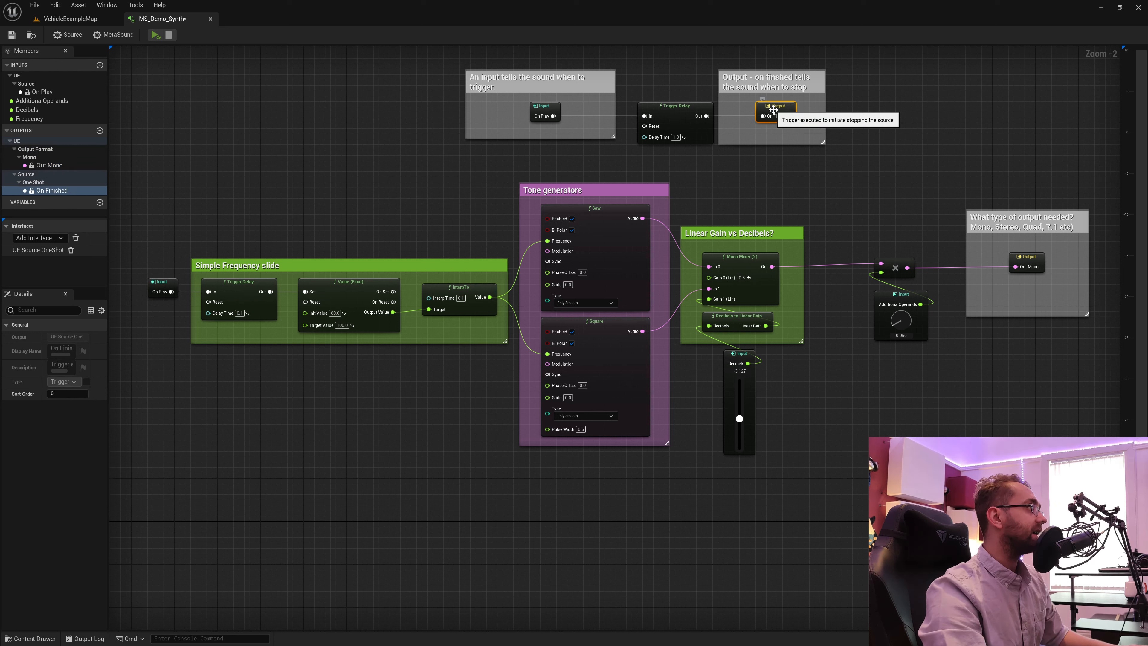
left_click(1025, 256)
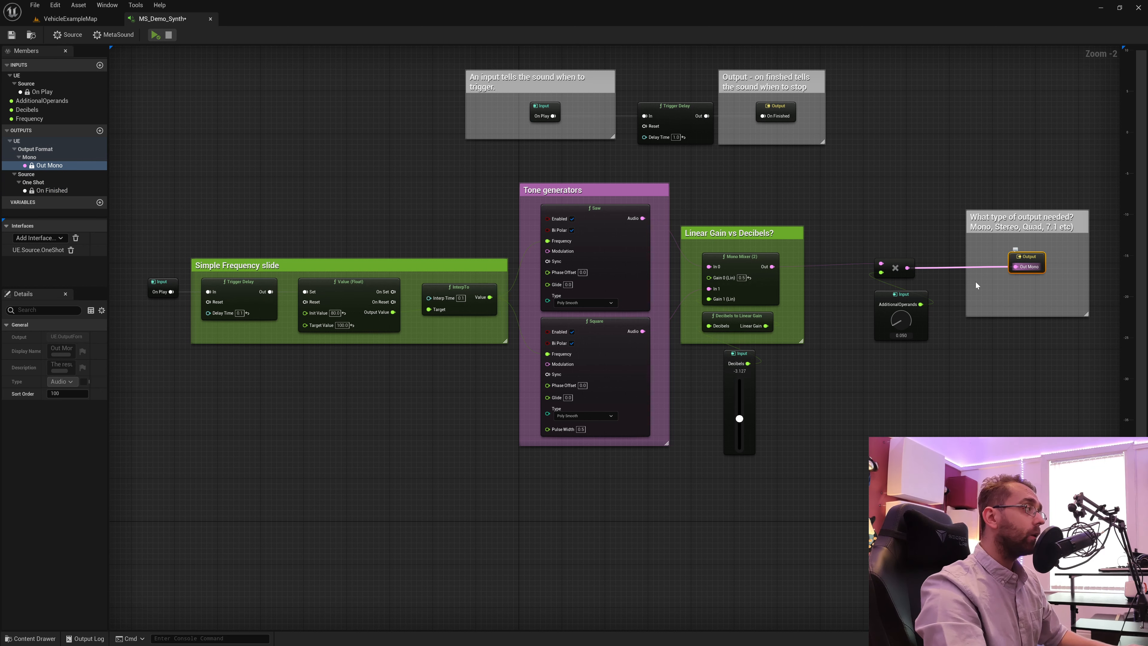
left_click_drag(136, 336, 159, 254)
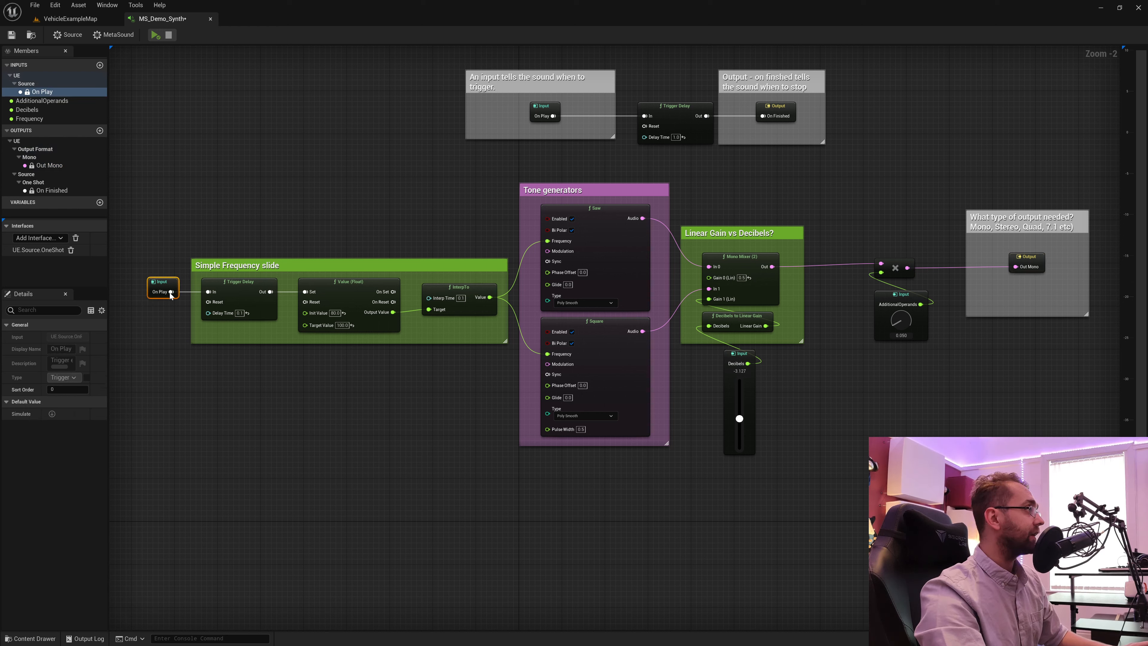
- Examine the processing nodes between On Play and Out Mono, and the separate Trigger Delay chain to On Finished
left_click_drag(222, 509, 920, 202)
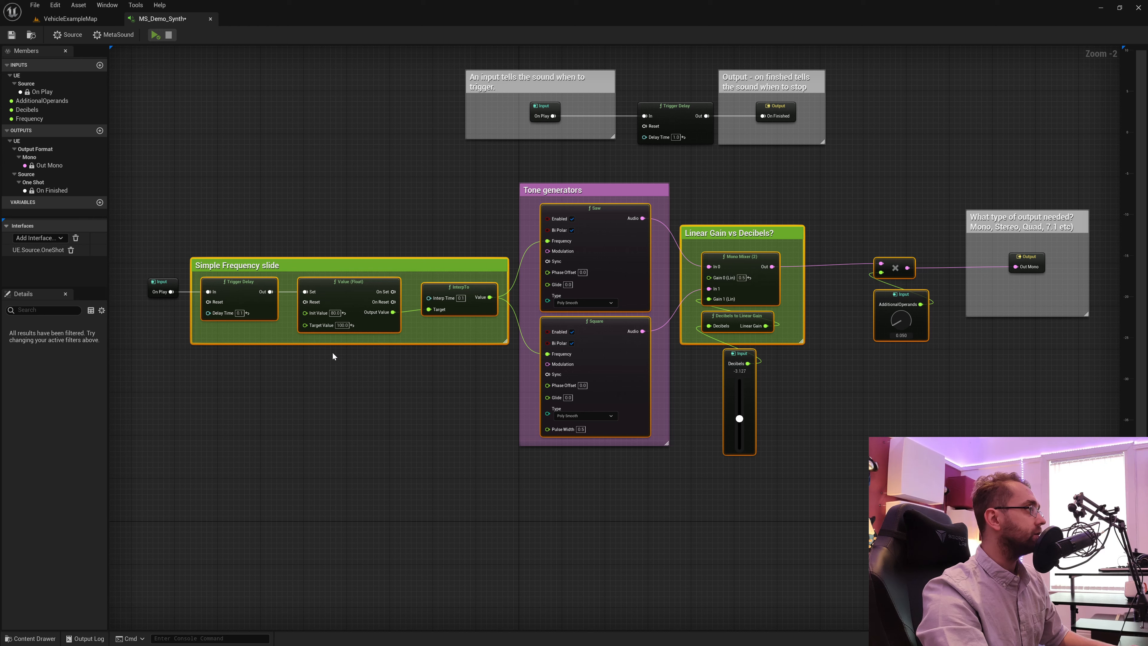
left_click_drag(207, 462, 931, 219)
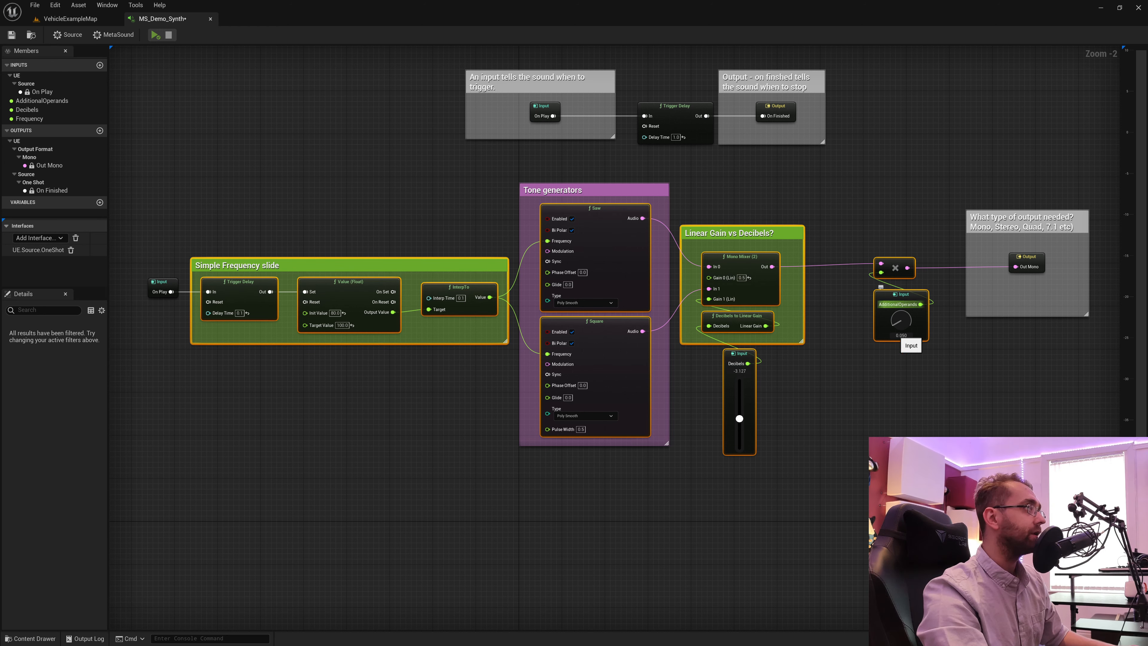
left_click(1042, 261)
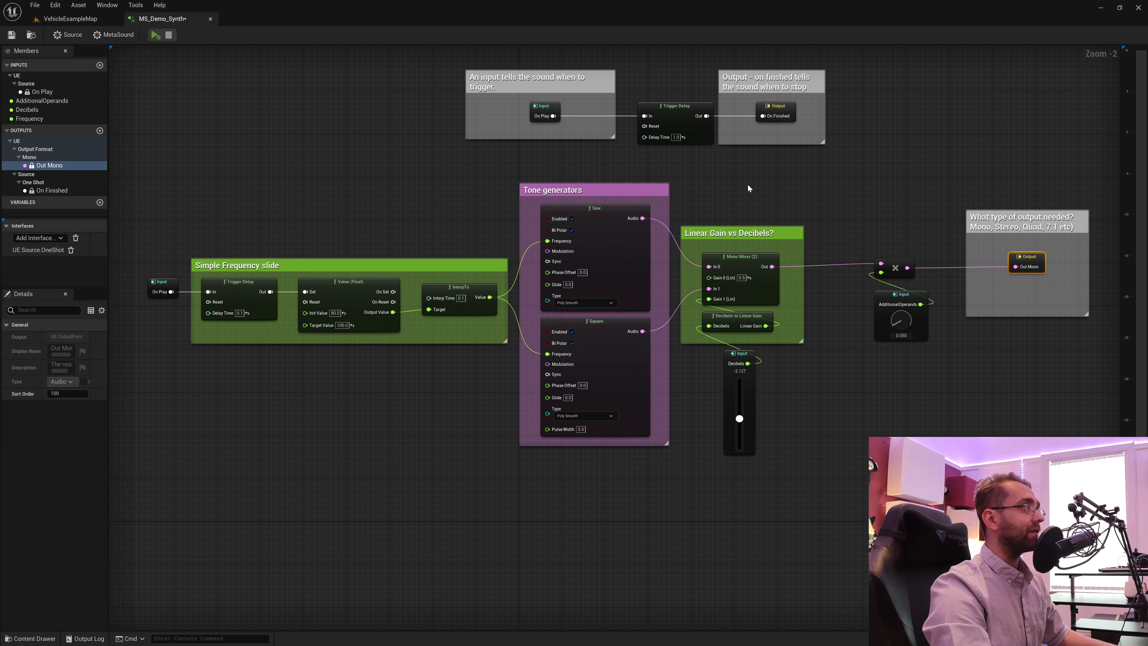
left_click(546, 113)
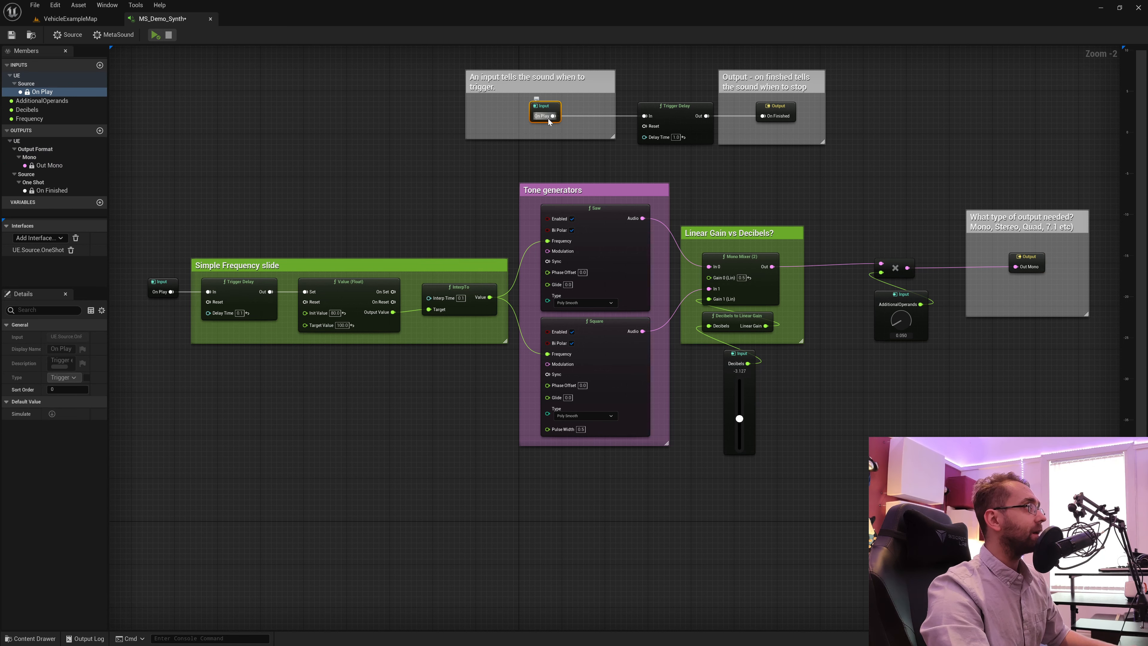
left_click(667, 107)
left_click(778, 109)
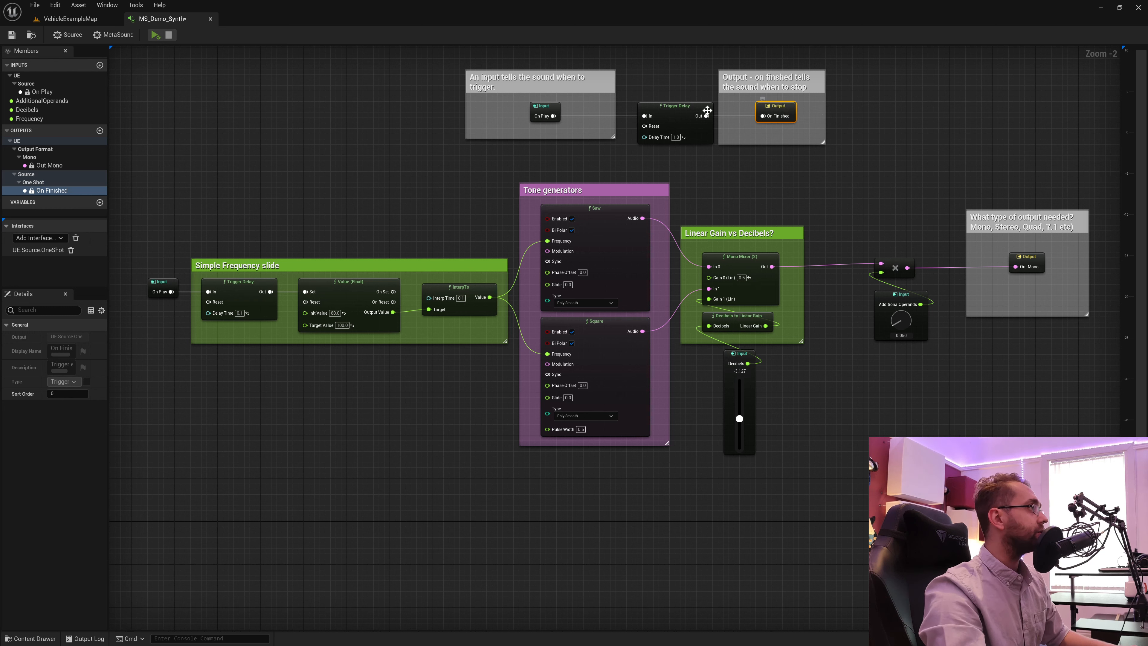
- Trace the signal from On Play through the frequency slide, tone generators and mixer group to Out Mono
left_click(165, 293)
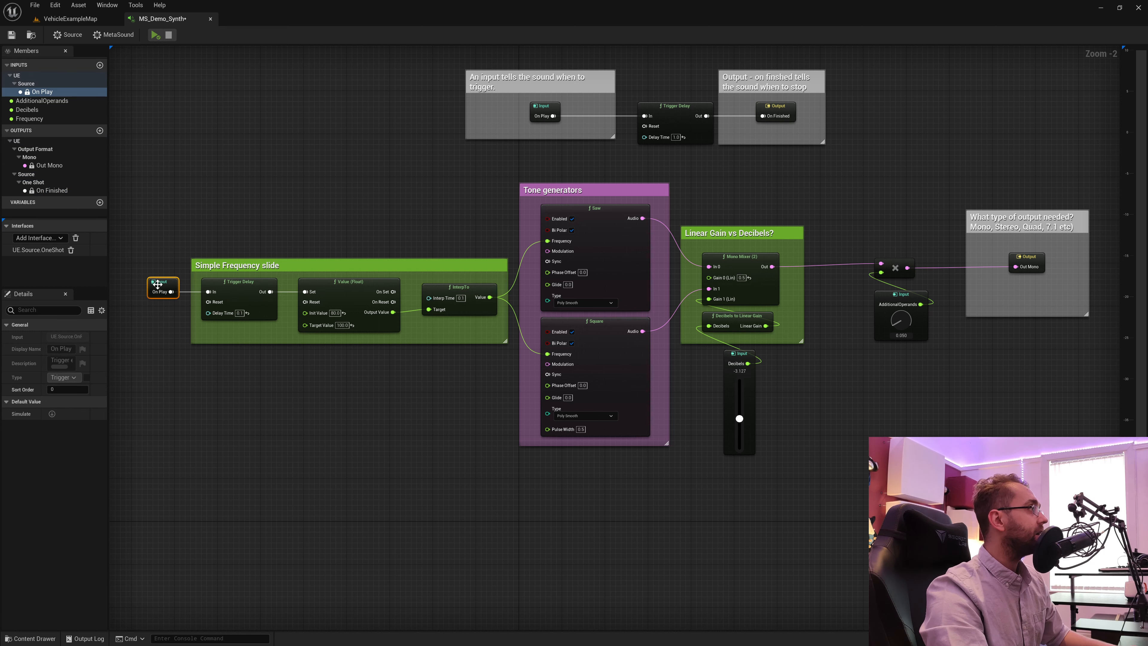
left_click_drag(214, 377, 480, 240)
left_click(597, 313)
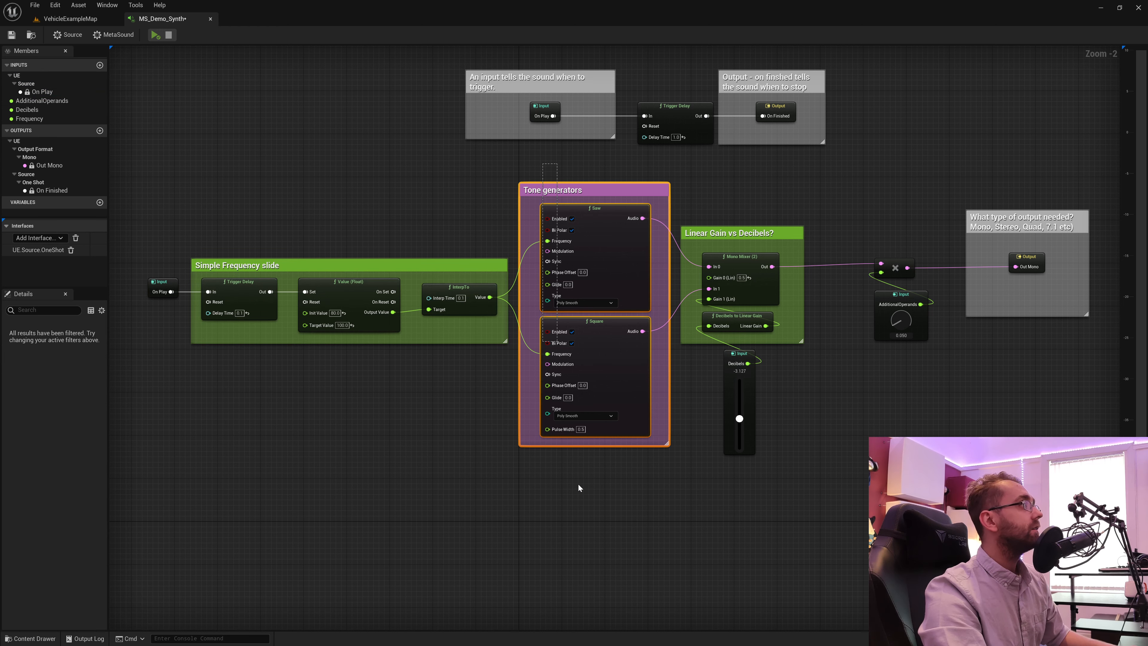
left_click_drag(706, 190, 773, 428)
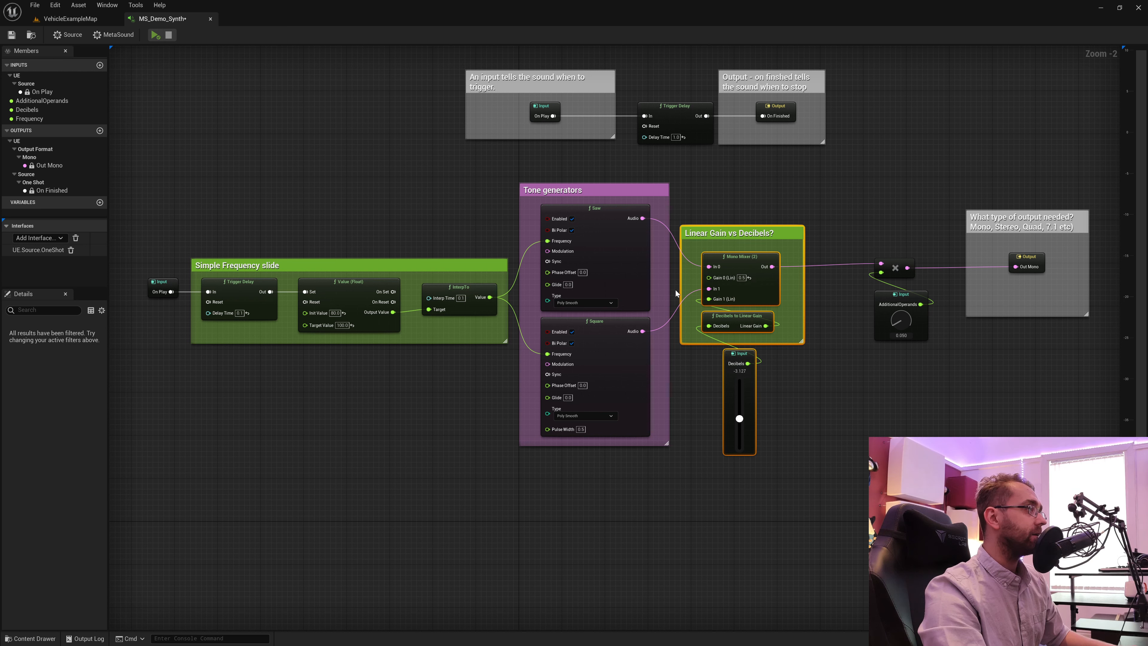
left_click(1005, 265)
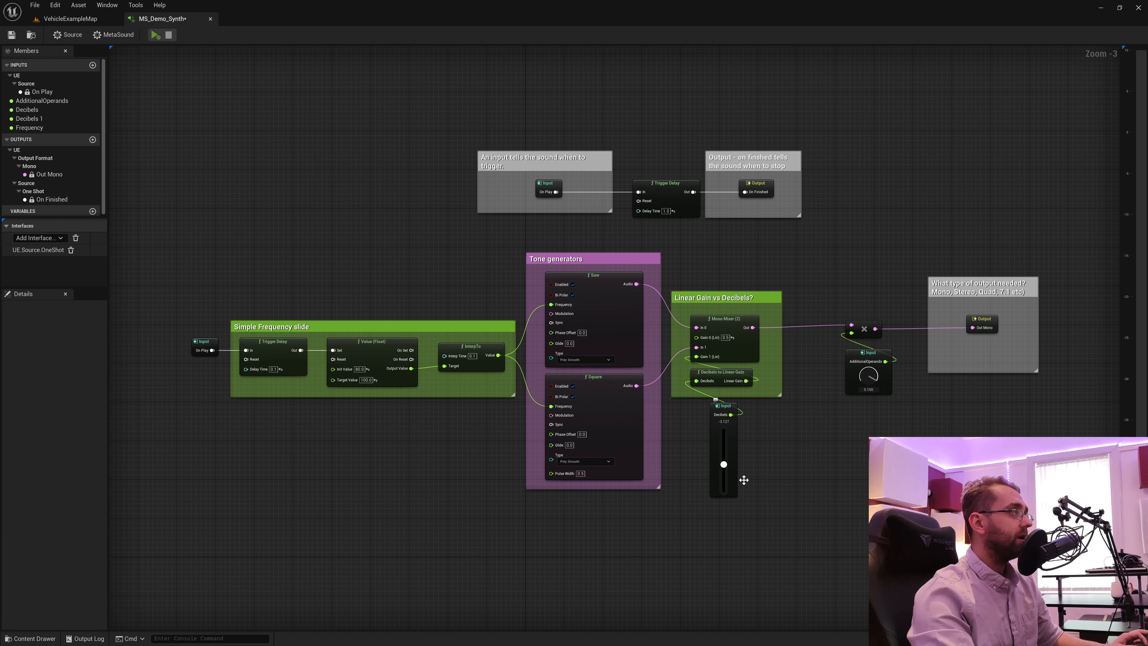
- Examine the Linear Gain vs Decibels group and how the Saw and Square generators feed the Mono Mixer (2)
scroll(740, 475, "up", 3)
left_click_drag(661, 165, 823, 486)
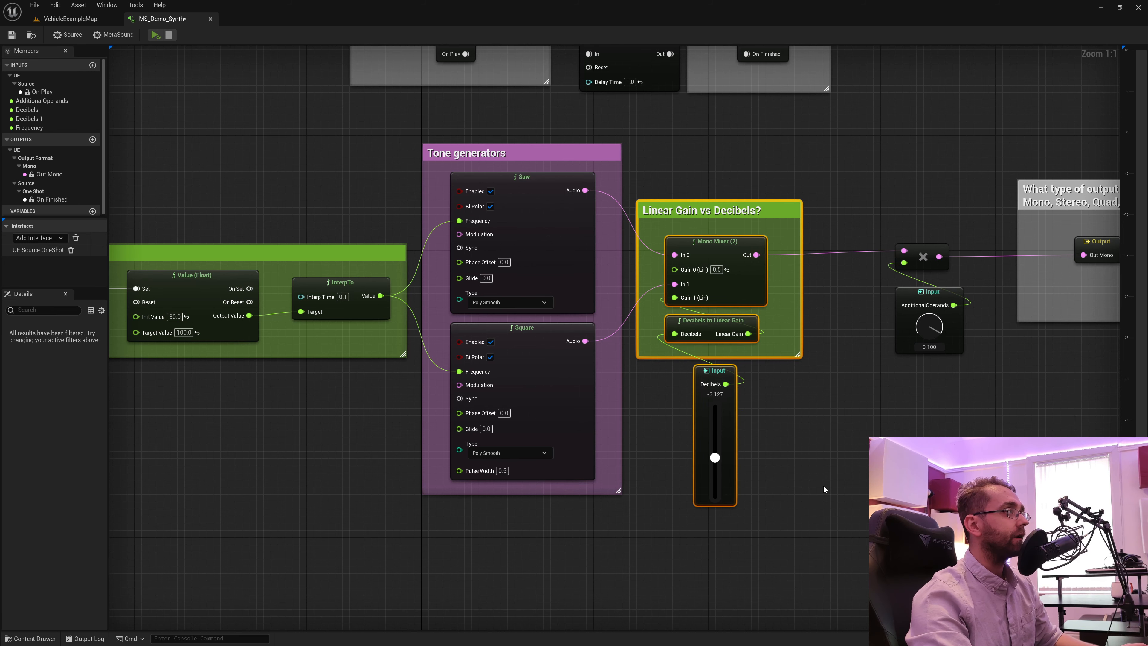
left_click(824, 486)
right_click_drag(844, 482, 823, 501)
left_click(514, 199)
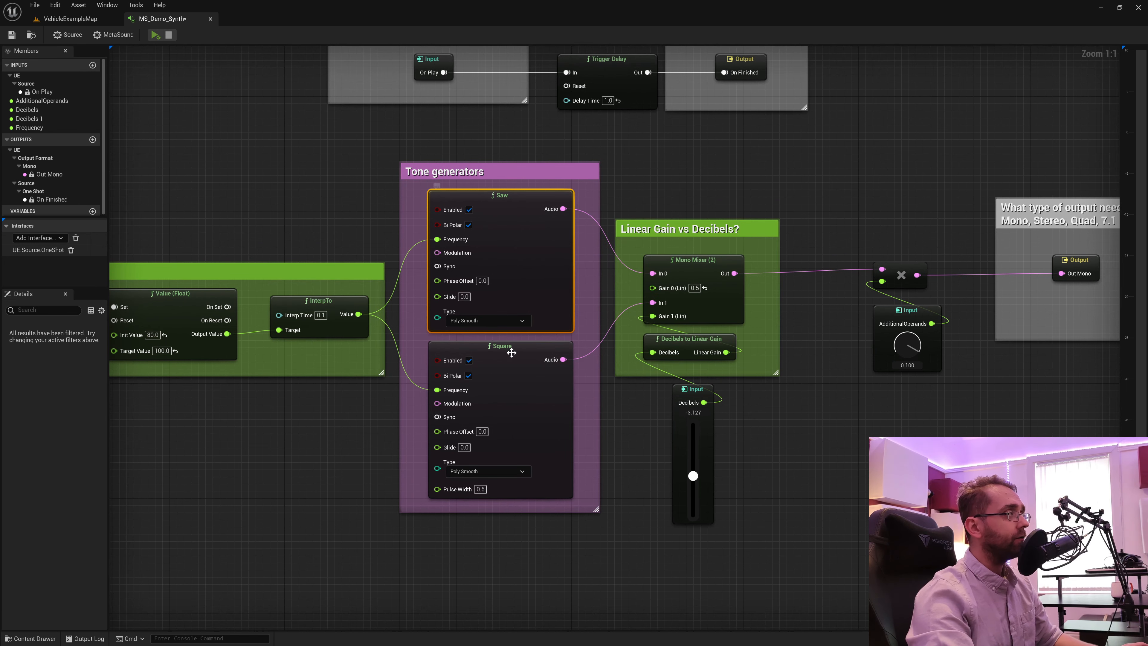
left_click(509, 352)
left_click(693, 265)
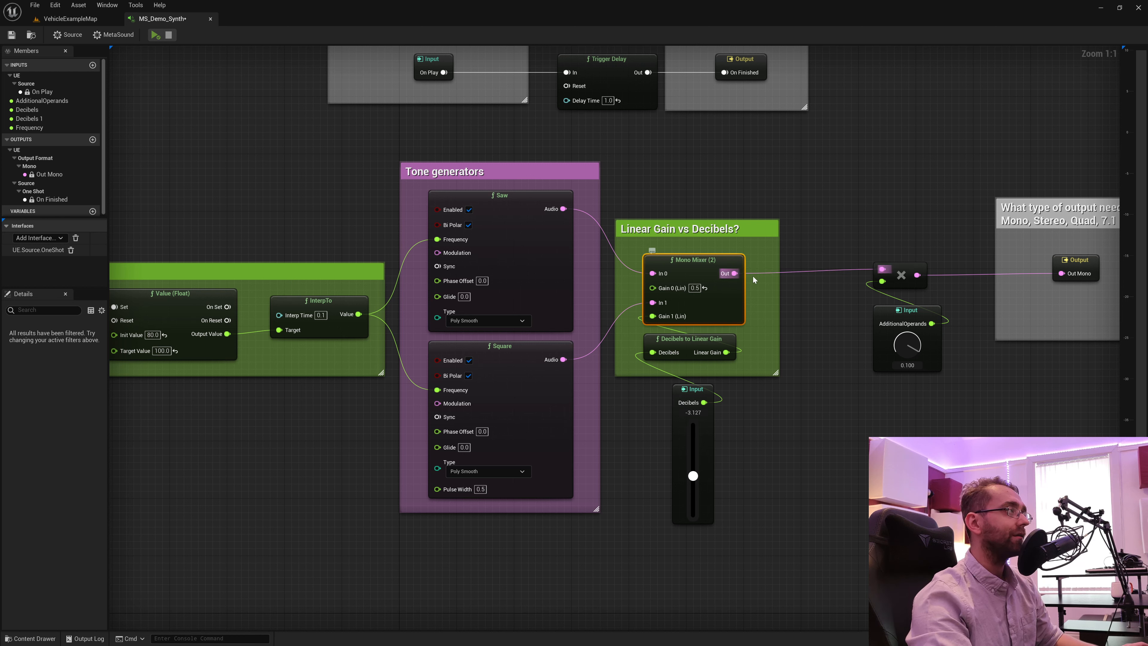
left_click(817, 343)
- Add a Mono Mixer (8) node fed by the Saw's Audio output, and delete it again
left_click_drag(561, 211, 820, 172)
type("mixer")
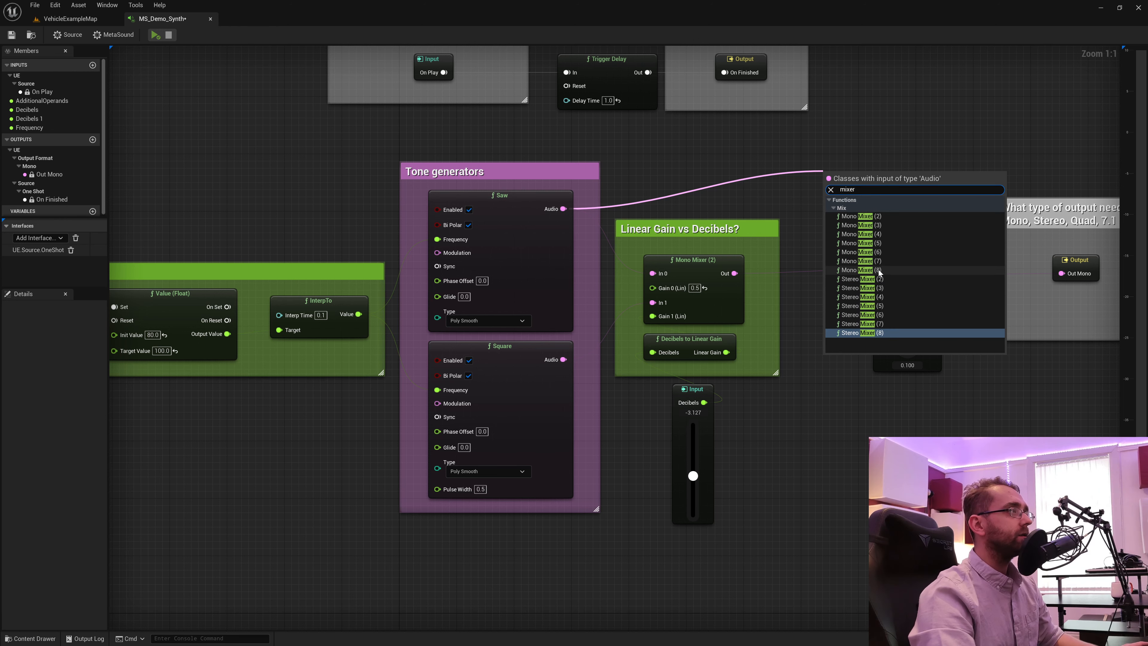
left_click(861, 270)
left_click_drag(865, 181, 888, 105)
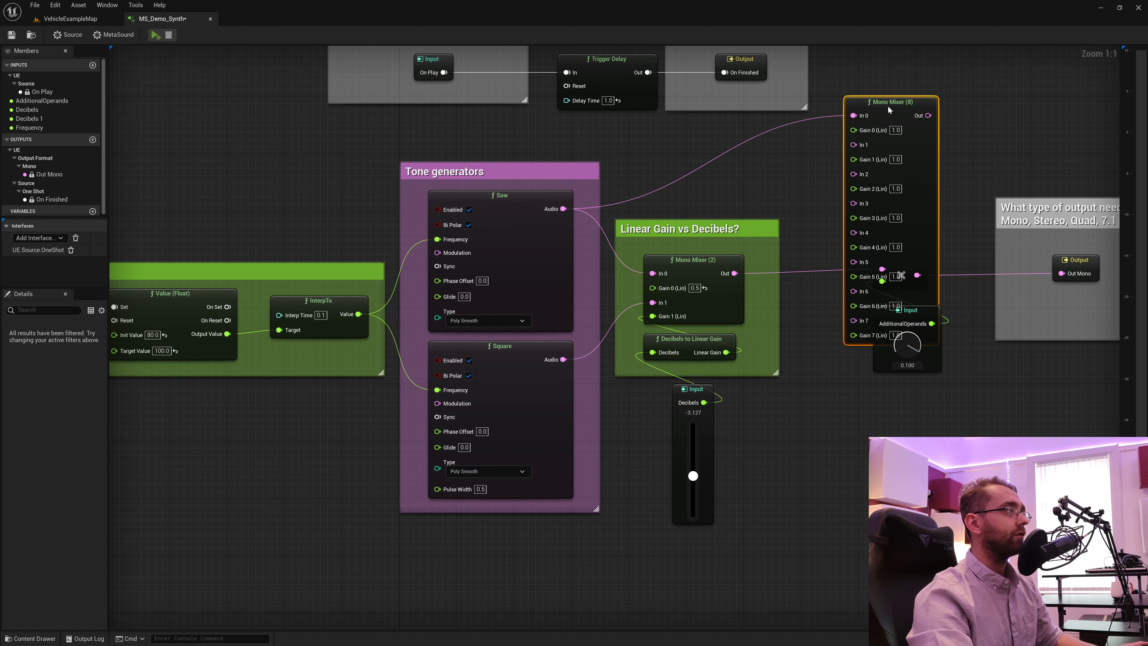
key("Delete")
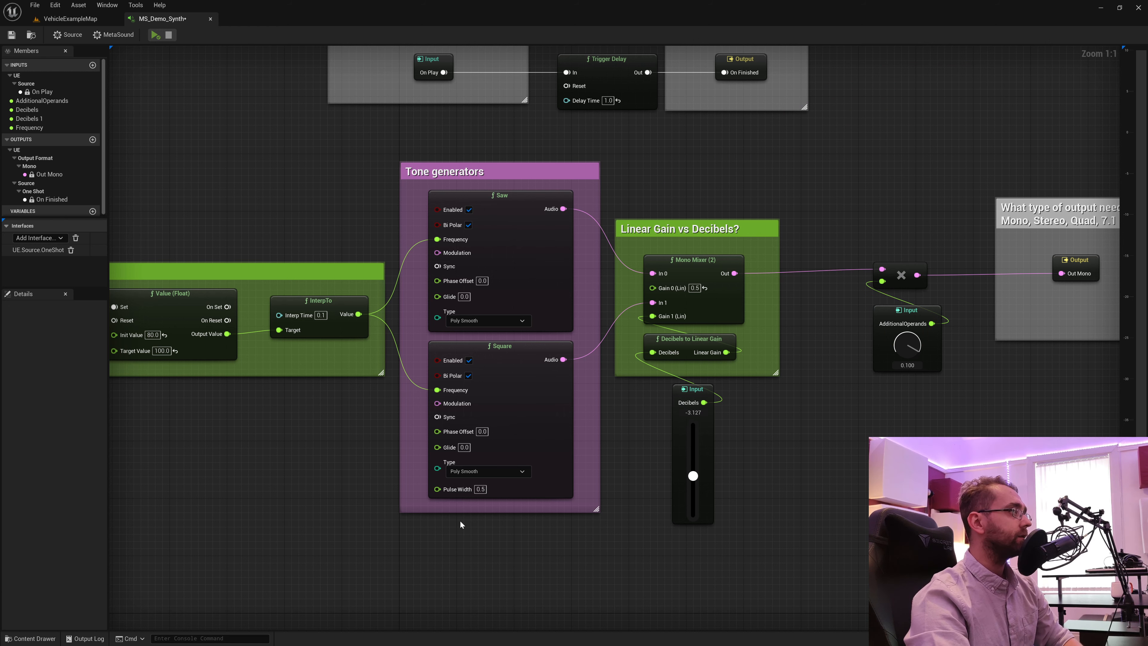
- Examine the Mono Mixer (2) inputs from the tone generators and the linear Gain 0 value applied to the Saw
left_click_drag(460, 521, 542, 236)
left_click(504, 197)
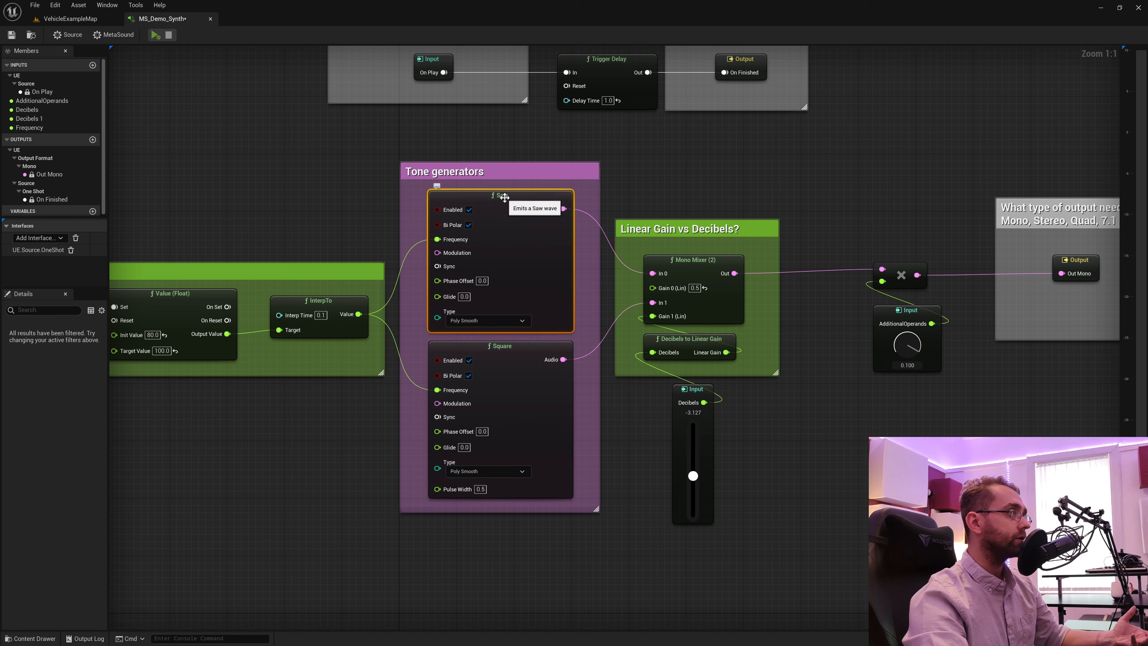
left_click(717, 261)
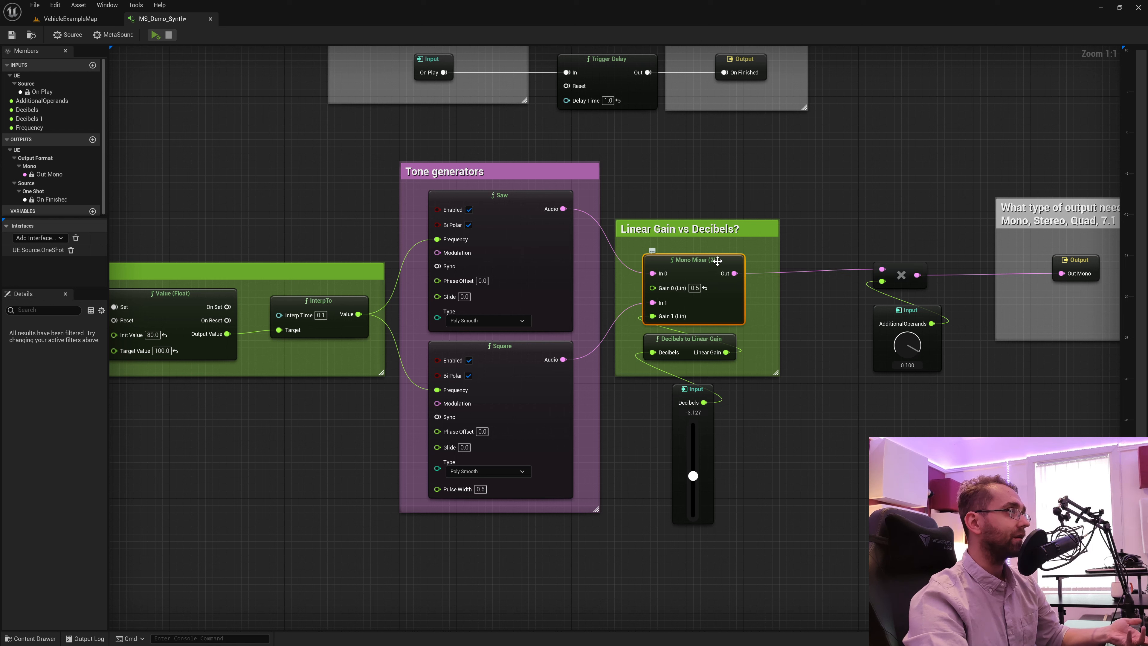
left_click(849, 363)
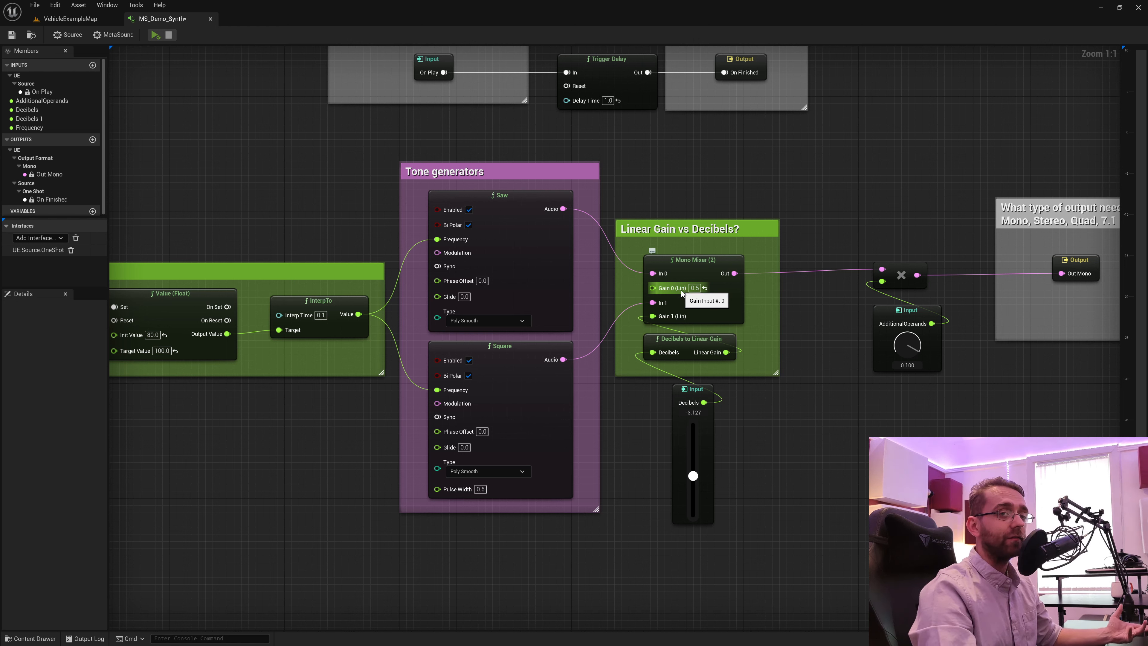
left_click(694, 287)
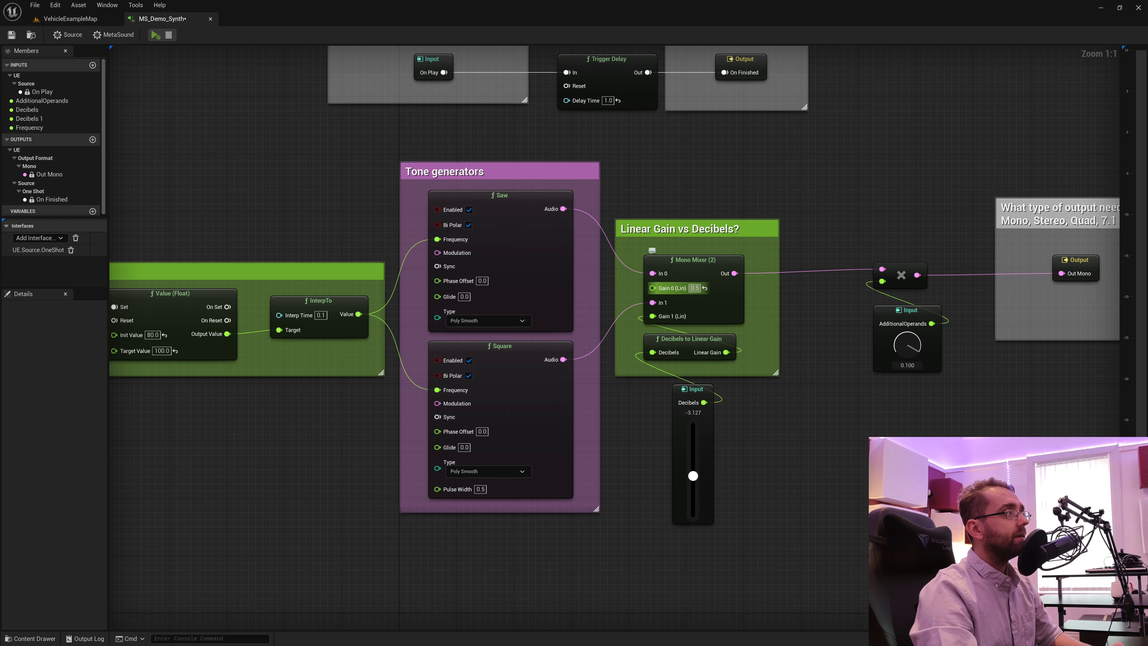
left_click(694, 293)
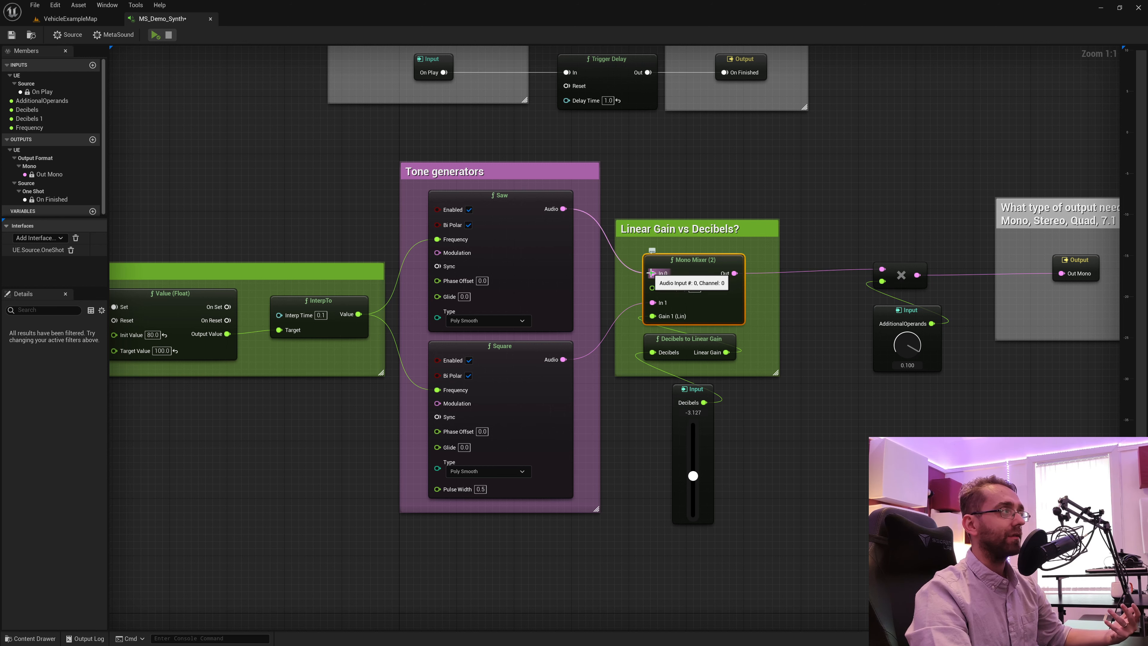
left_click(497, 191)
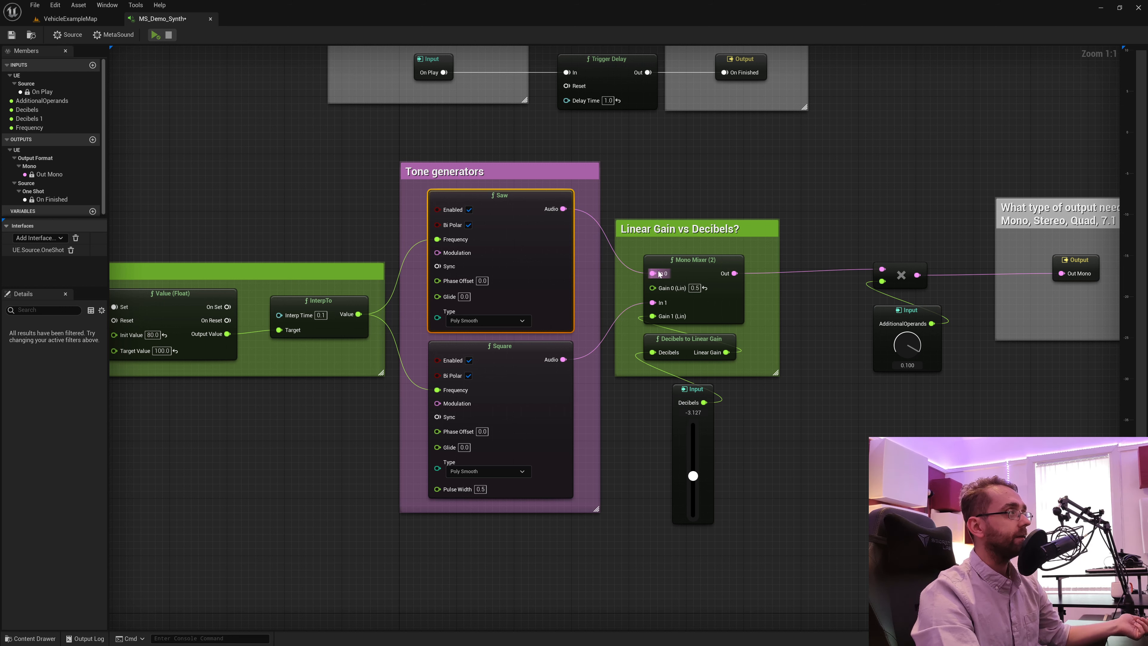
left_click(695, 288)
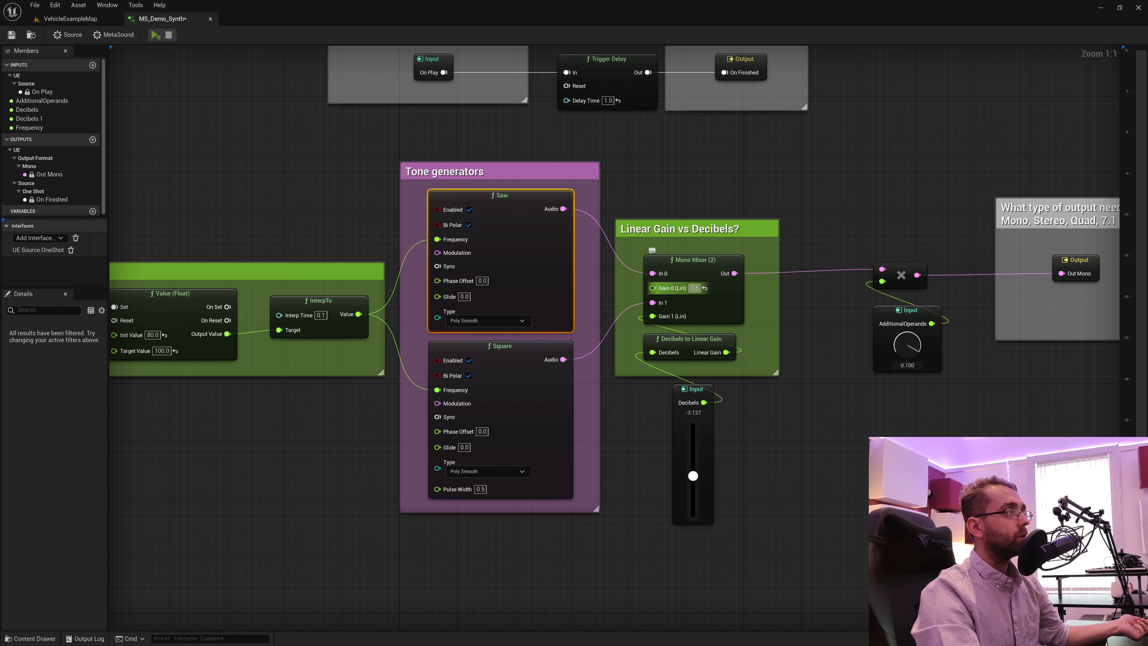
left_click(668, 289)
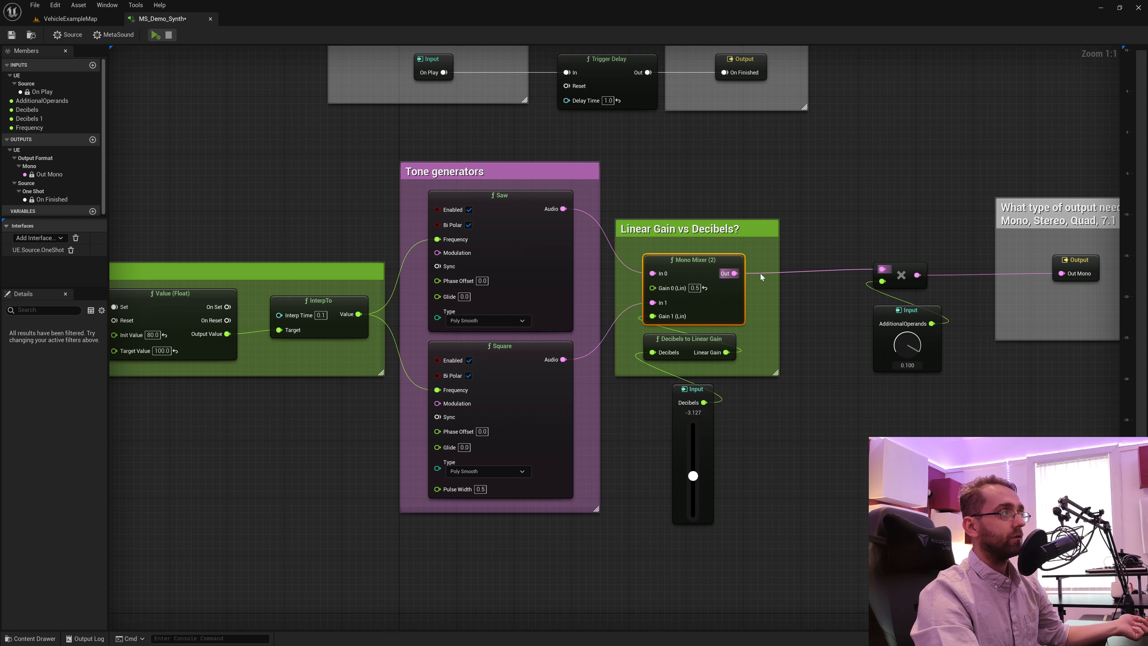
left_click(516, 196)
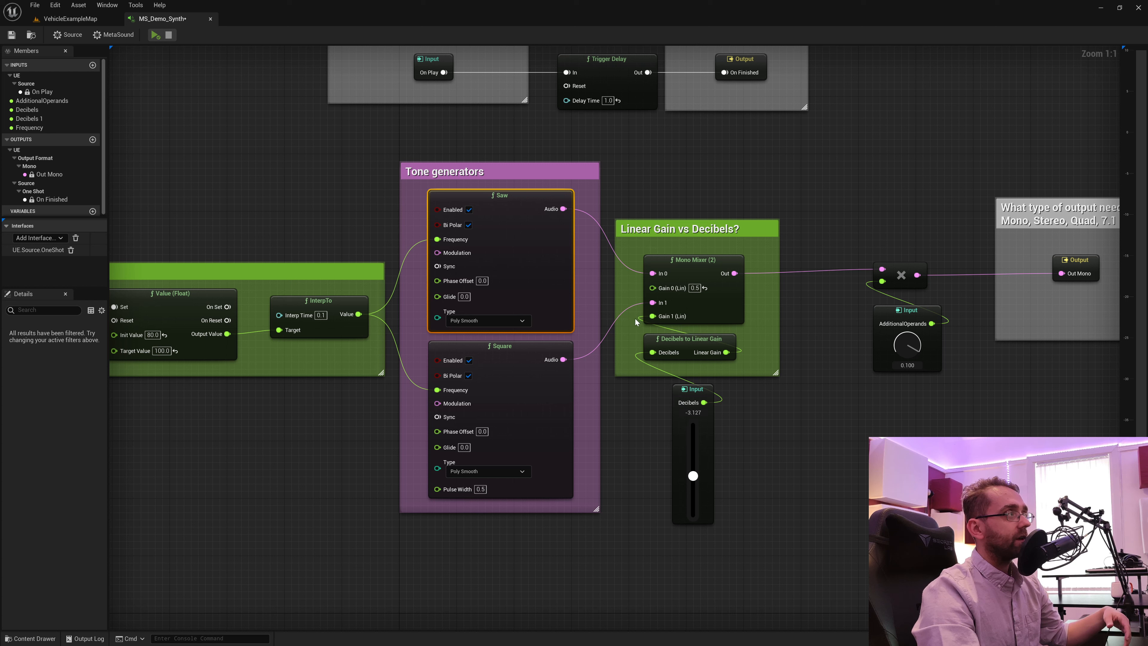
- Search for "decibels" among the nodes that can feed the Mono Mixer (2)'s Gain 1 (Lin) input
left_click(686, 339)
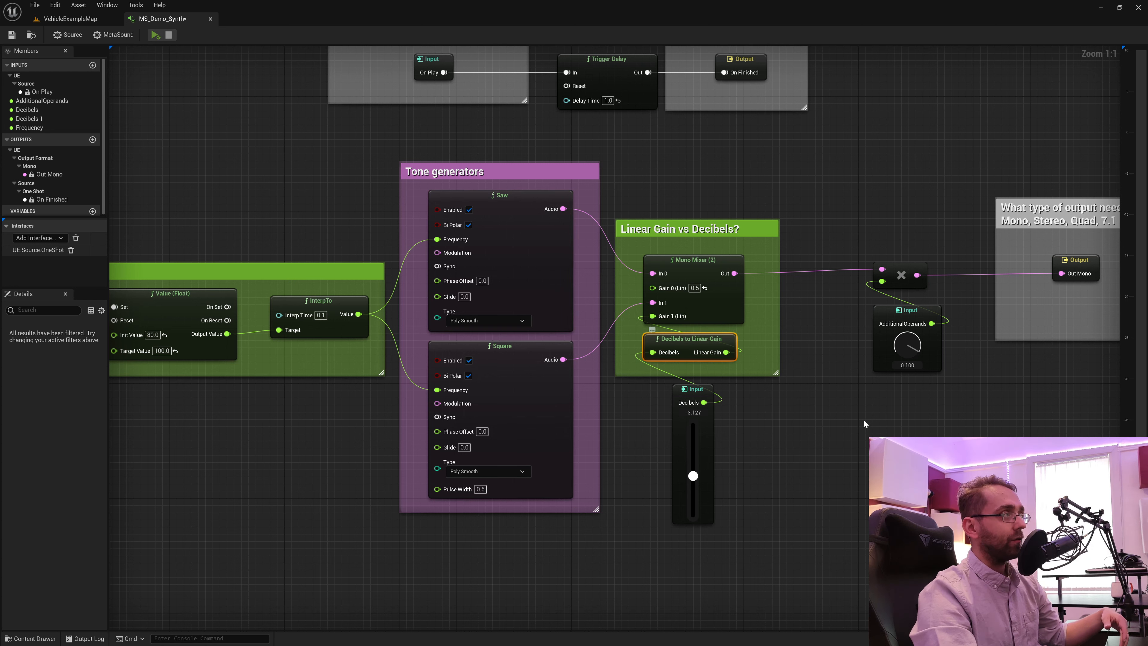
left_click(768, 360)
left_click_drag(653, 316, 822, 432)
type("deci")
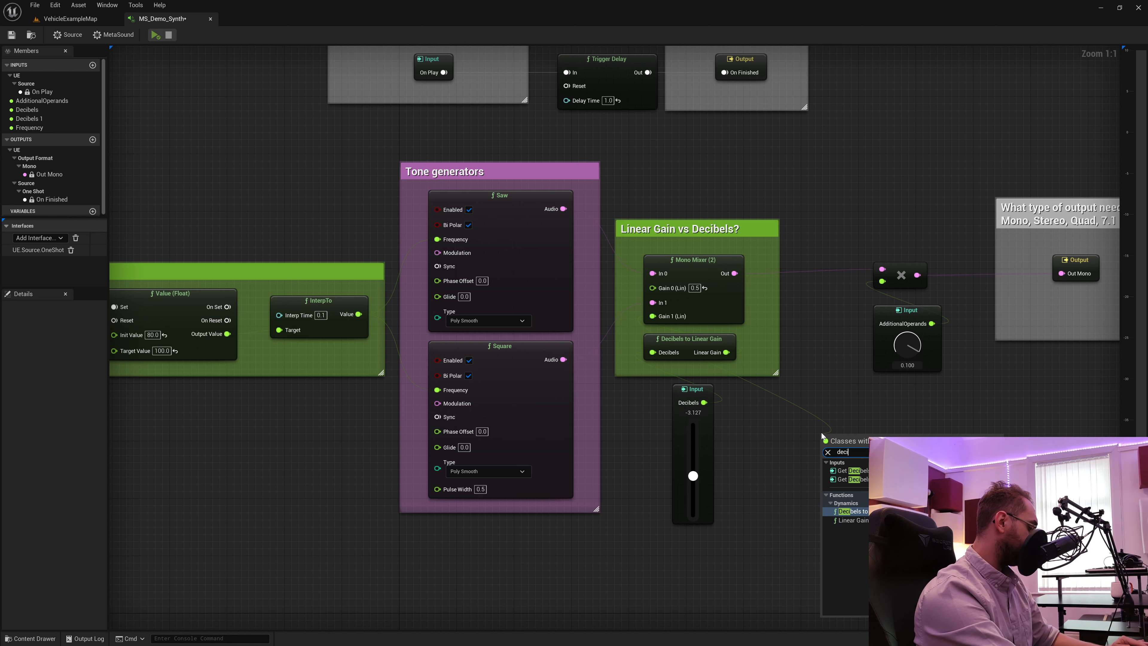
type("bels")
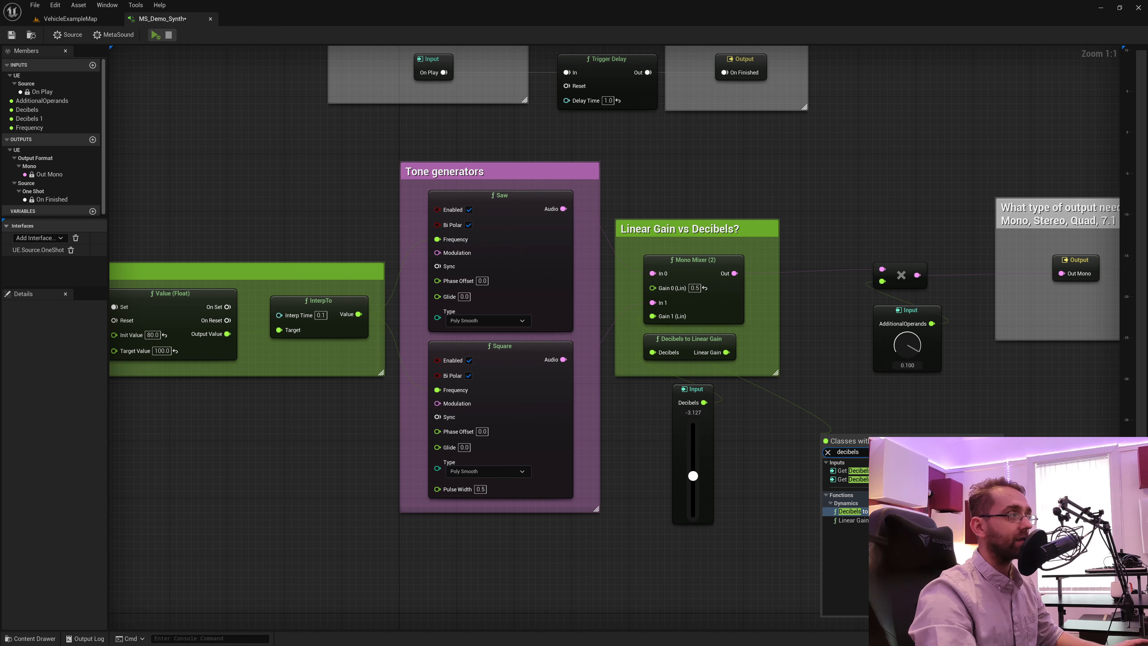
left_click(770, 468)
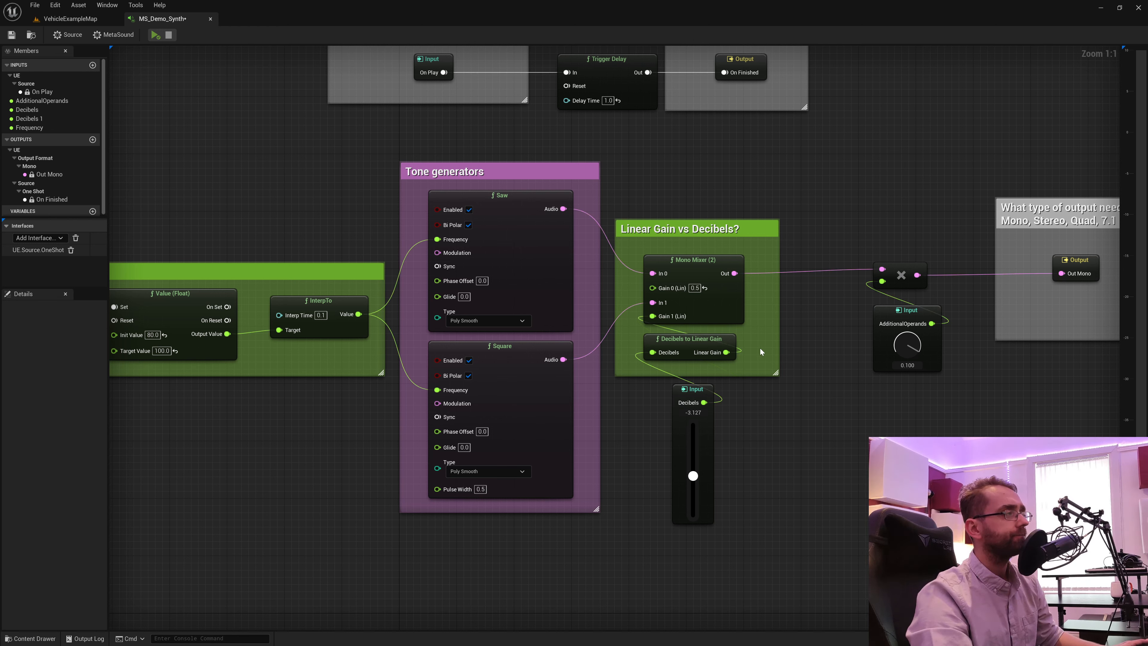
- Examine how the Decibels slider input passes through the Decibels to Linear Gain node into the mixer's Gain 1 (Lin)
left_click(673, 336)
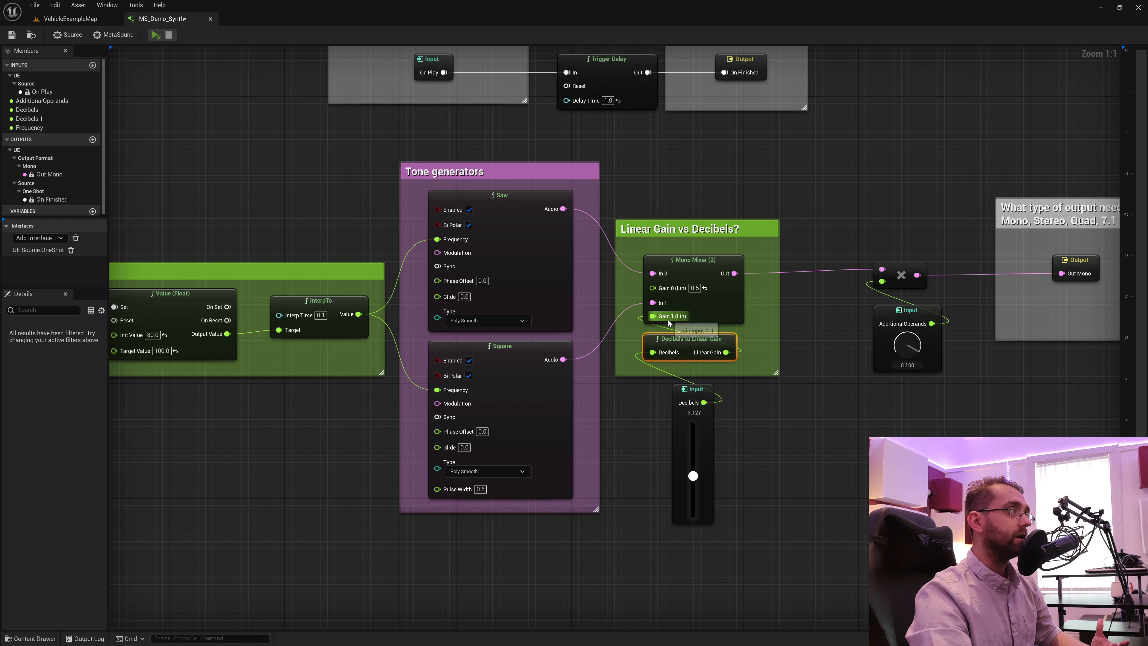
left_click(723, 261)
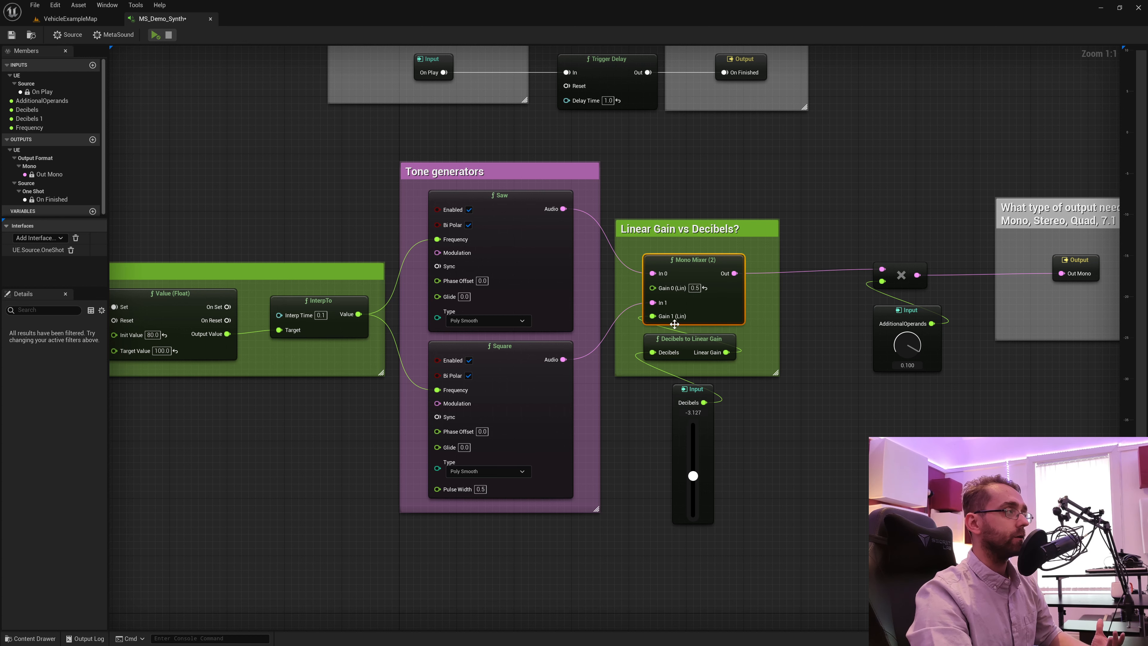
left_click(730, 358)
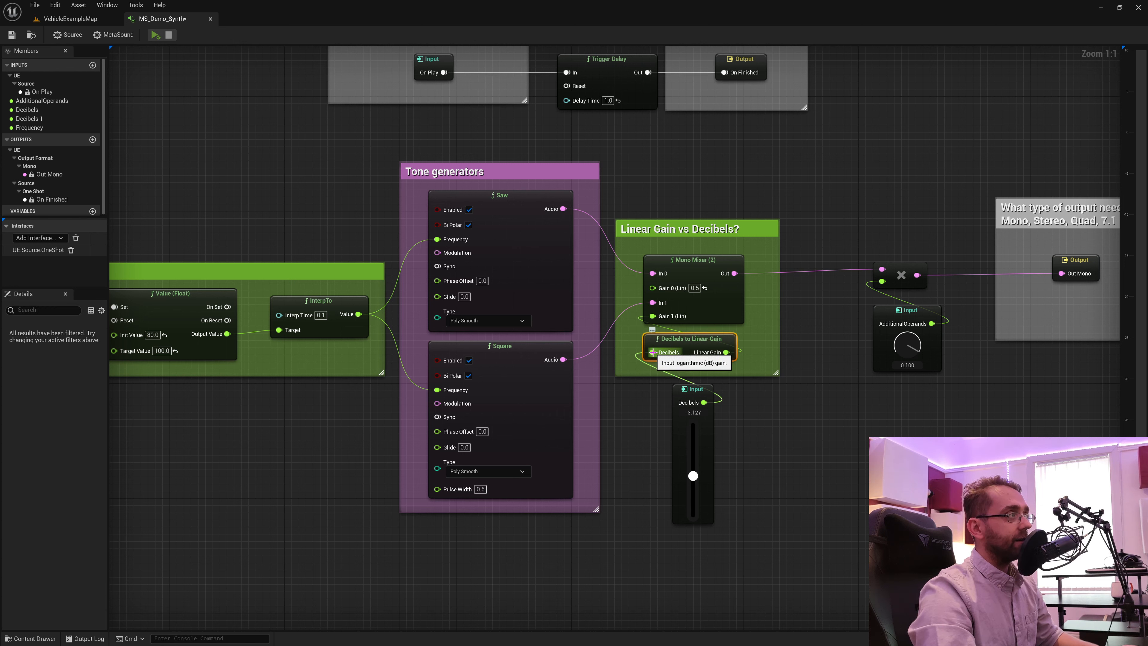
left_click(678, 388)
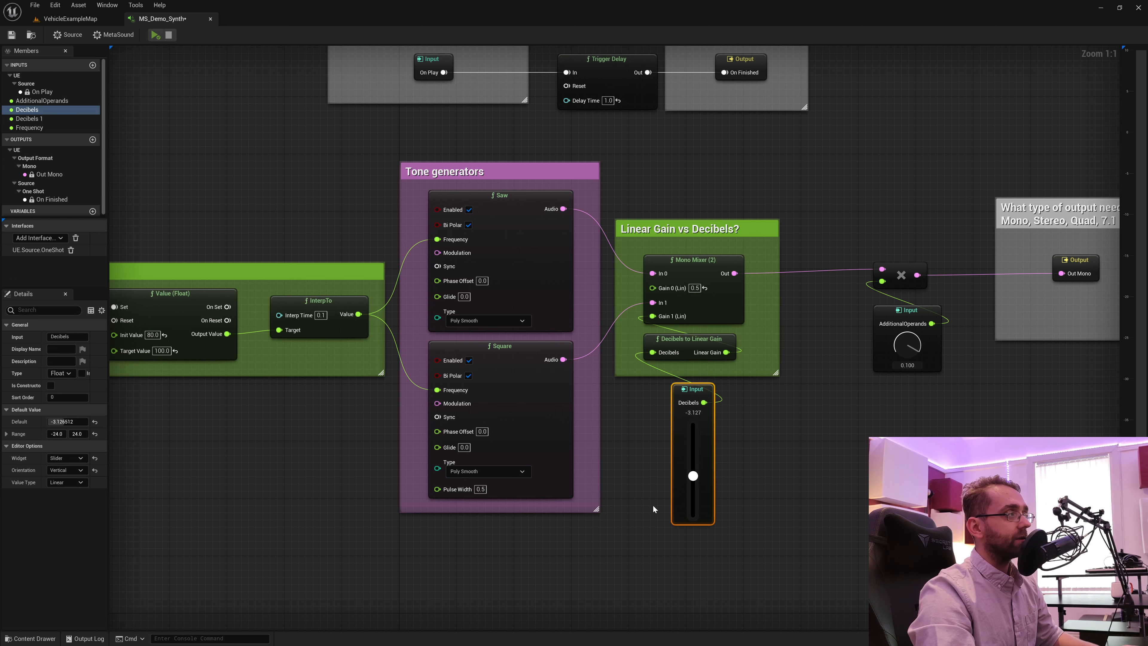
left_click(776, 436)
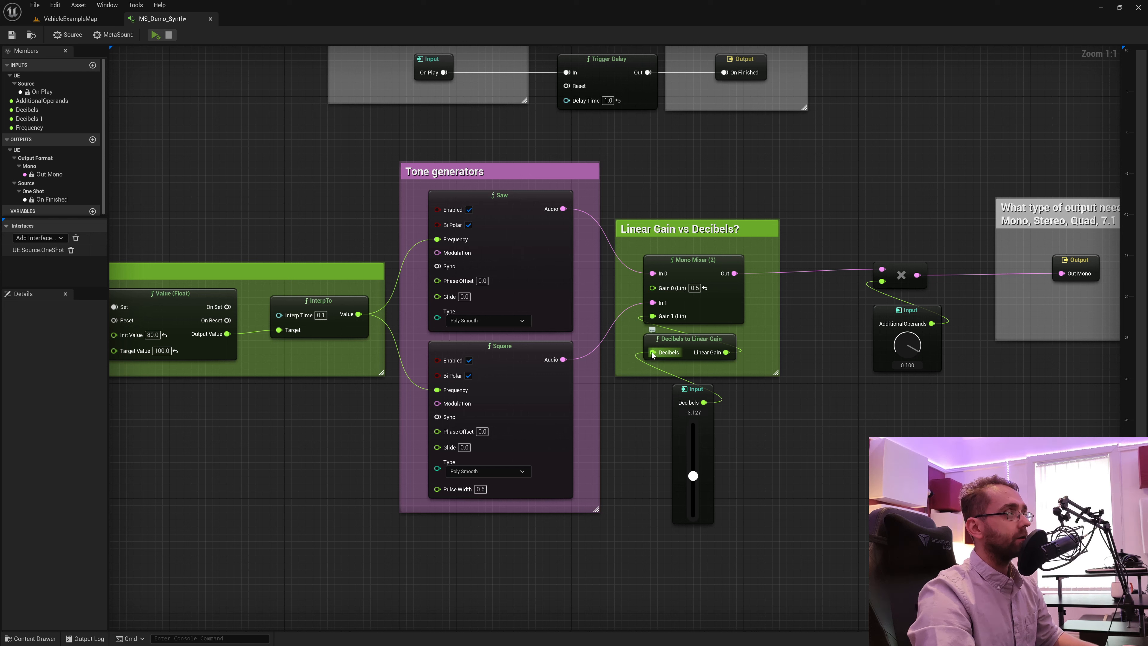
- Promote the Decibels pin of Decibels to Linear Gain to a new graph input and turn its knob to 0.0
left_click_drag(652, 352, 849, 438)
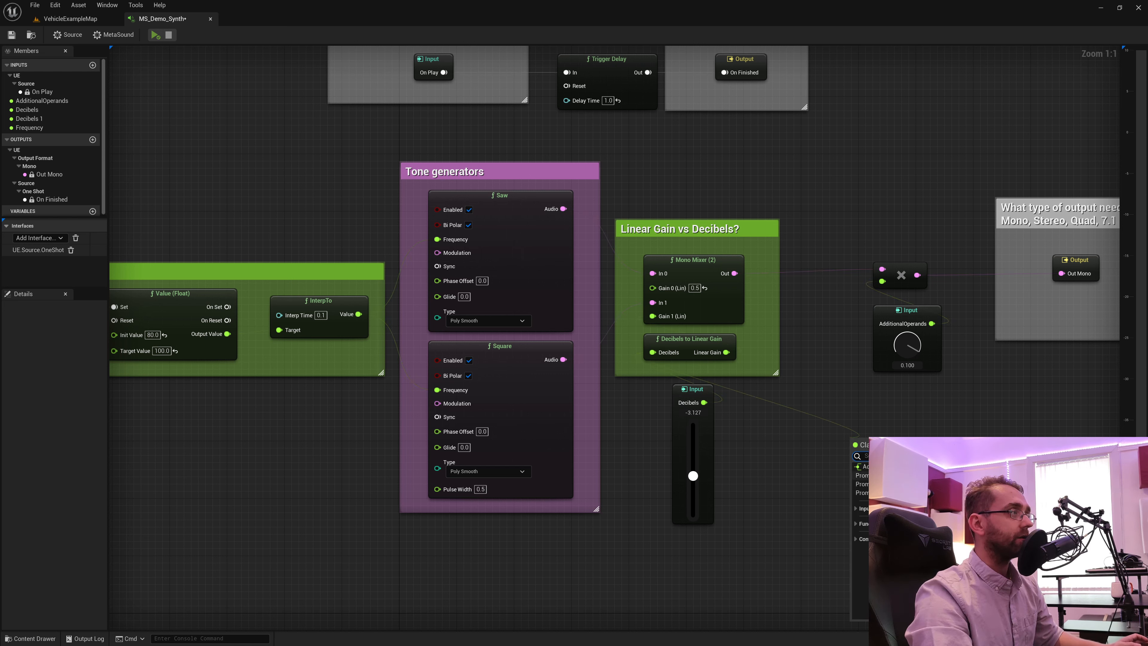
left_click(857, 476)
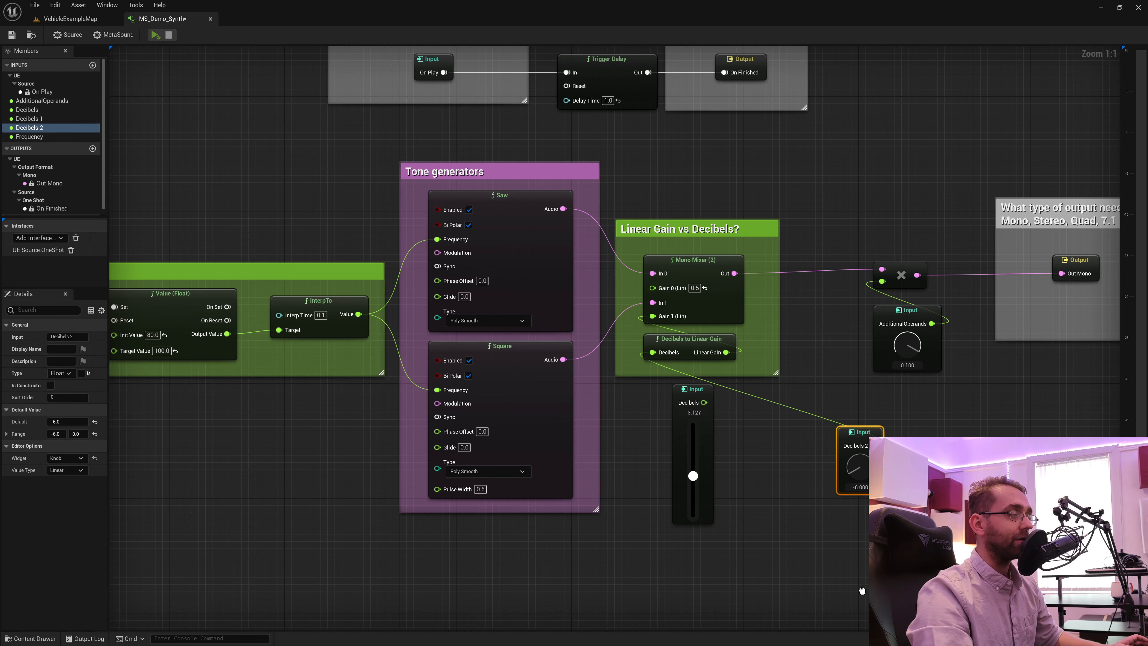
left_click_drag(856, 465, 920, 345)
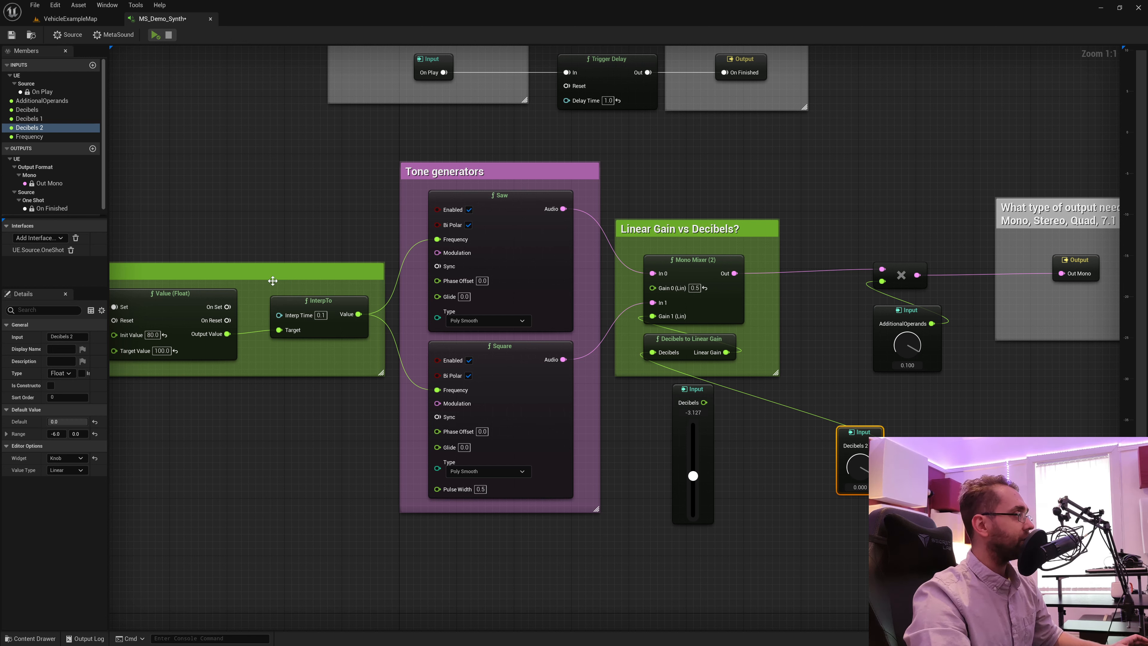
- Set the new Decibels 2 input's range to -24.0 through 24.0
left_click(56, 434)
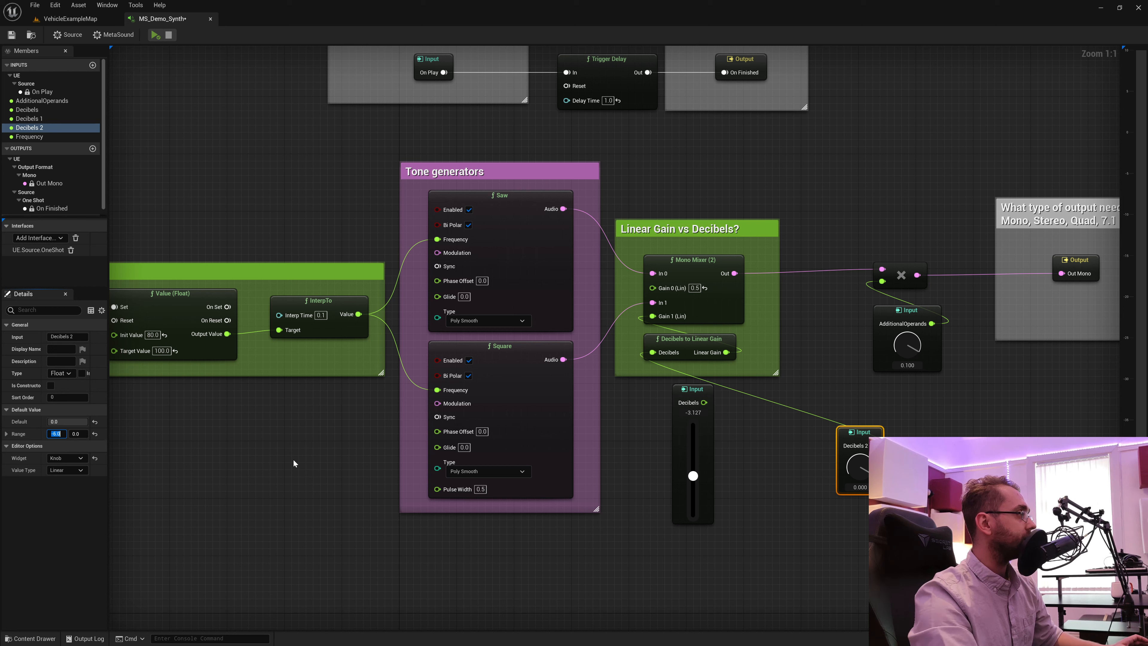
type("-24")
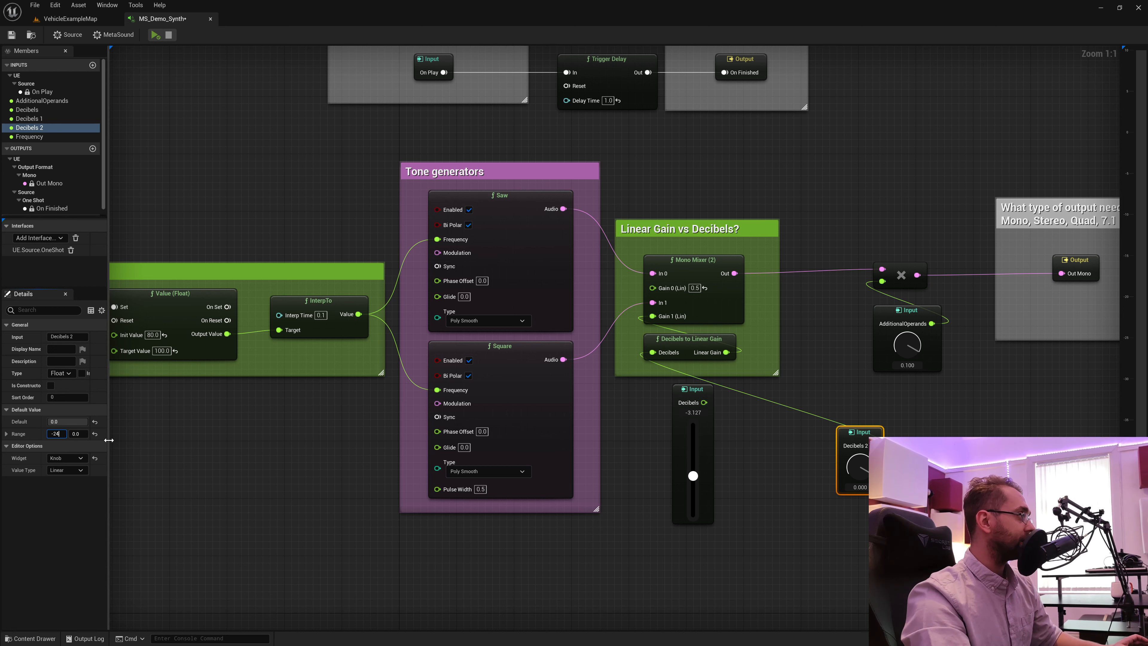
key("Return")
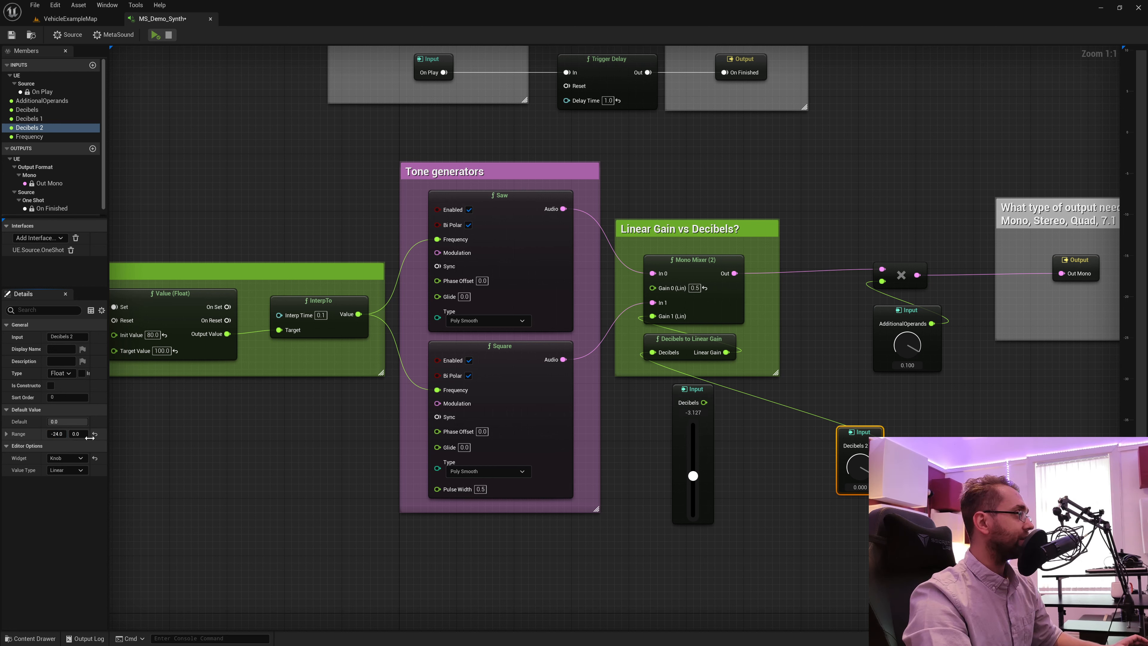
left_click(76, 433)
type("24")
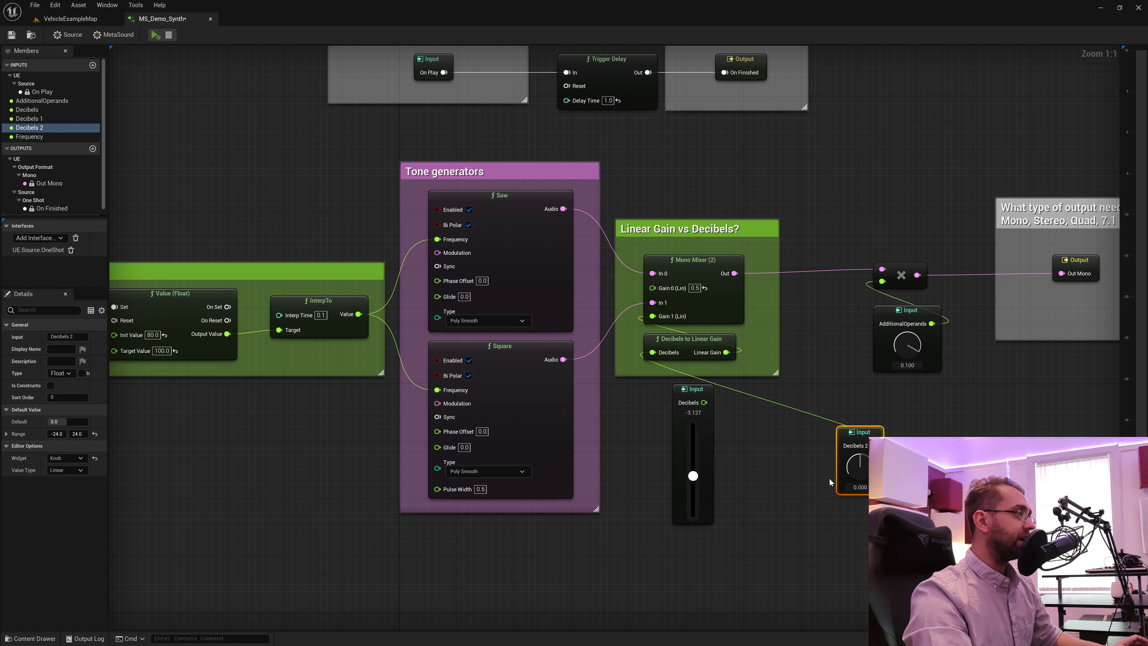
- Display Decibels 2 as a vertical Slider and place it, lowered to -24.0, beside the original Decibels input
left_click(71, 456)
left_click(62, 477)
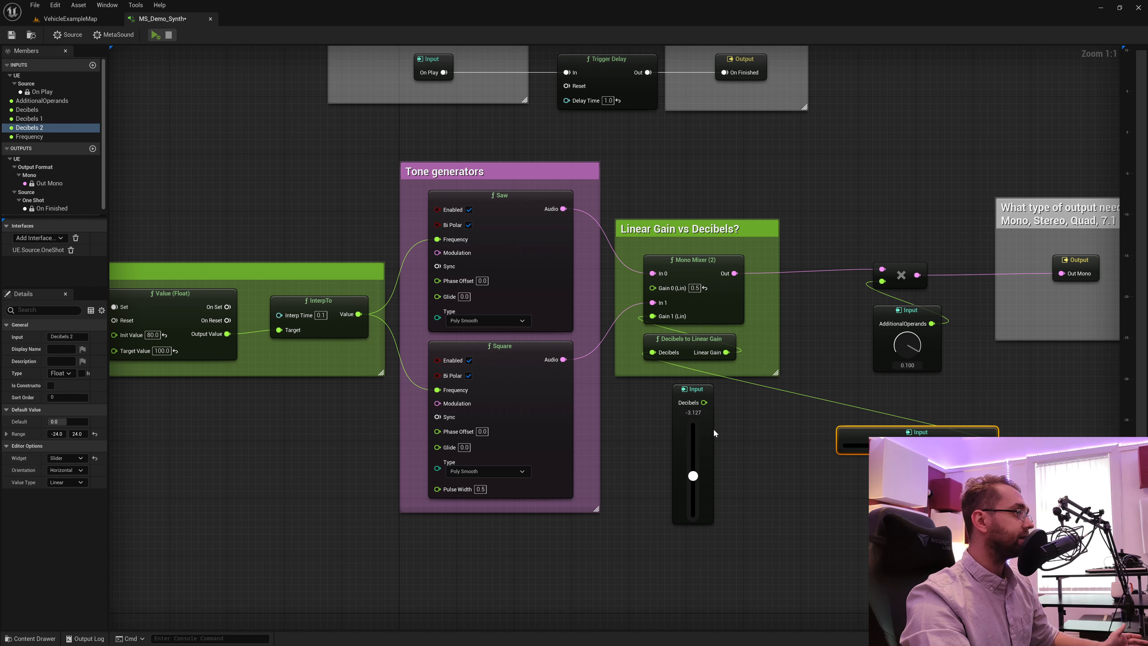
left_click(712, 441)
left_click(854, 430)
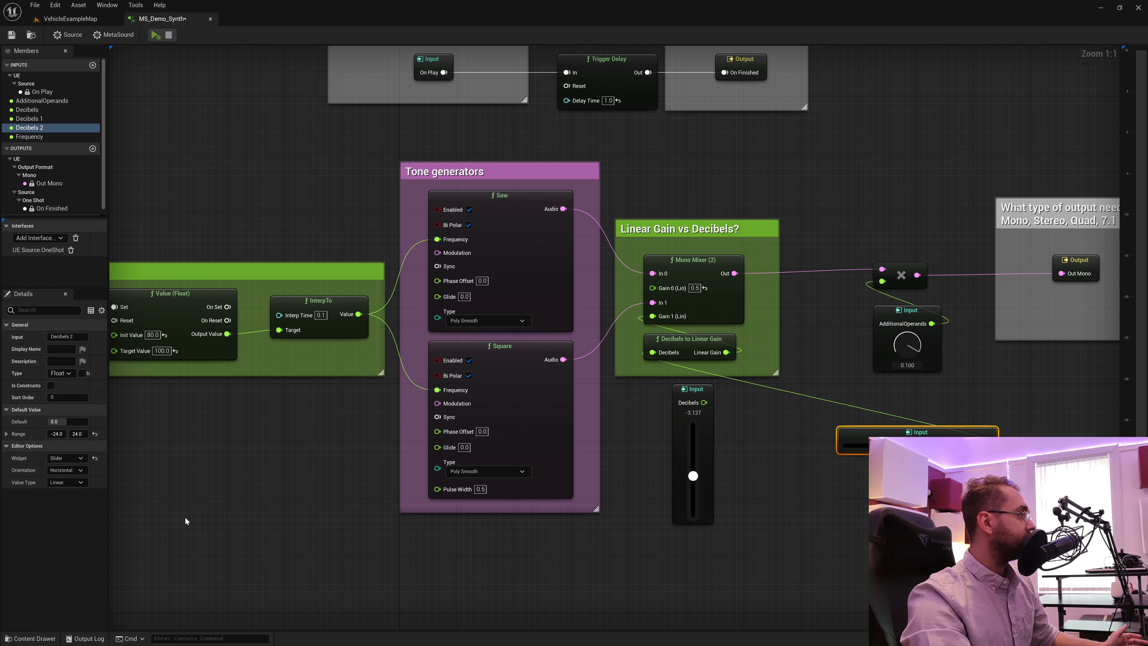
left_click(65, 470)
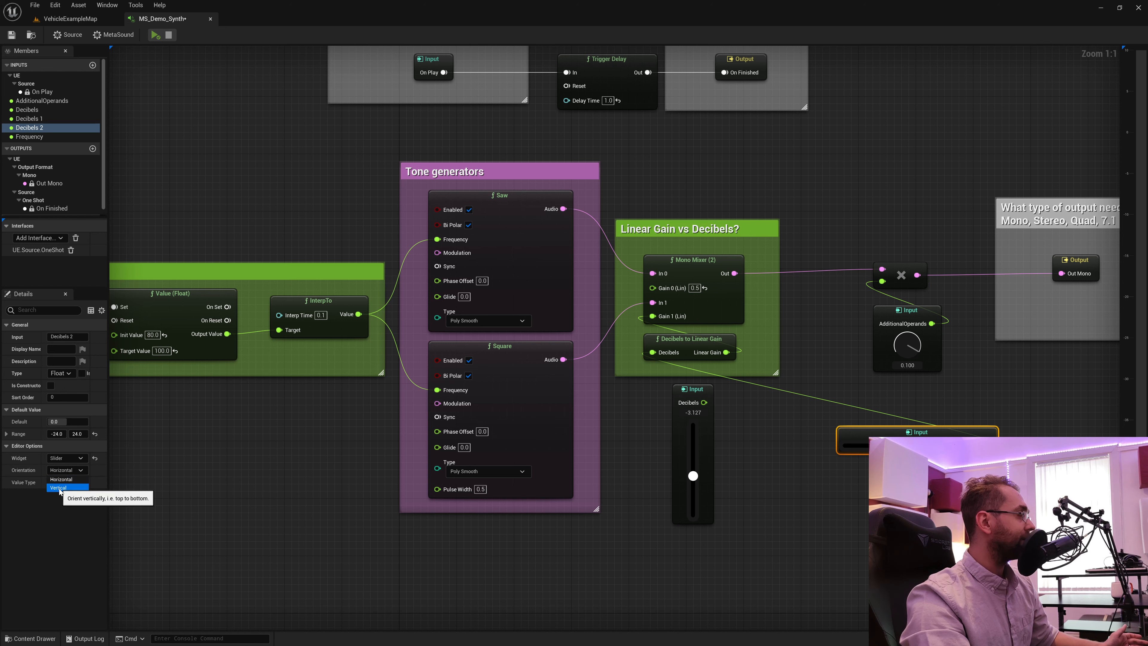
left_click(59, 487)
left_click_drag(853, 524, 807, 577)
mouse_move(797, 396)
left_mouse_down()
mouse_move(790, 389)
mouse_move(791, 403)
left_mouse_up()
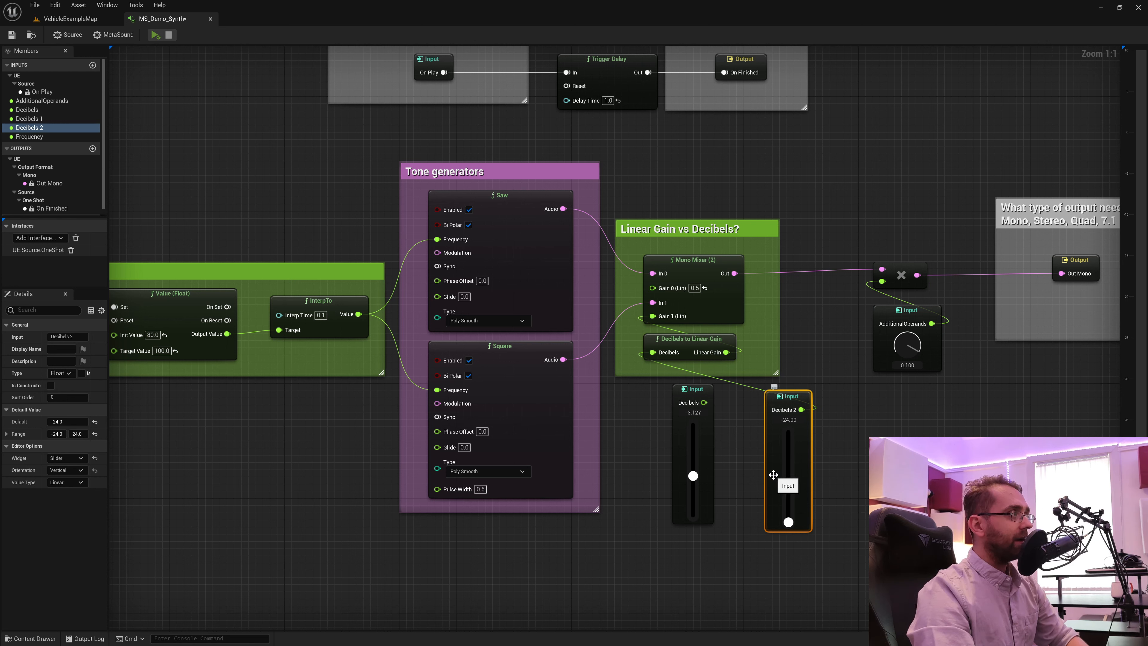
- Delete the Decibels 2 node and reconnect the original Decibels input to the Decibels to Linear Gain node
key("Delete")
left_click_drag(704, 402, 653, 354)
left_click(706, 418)
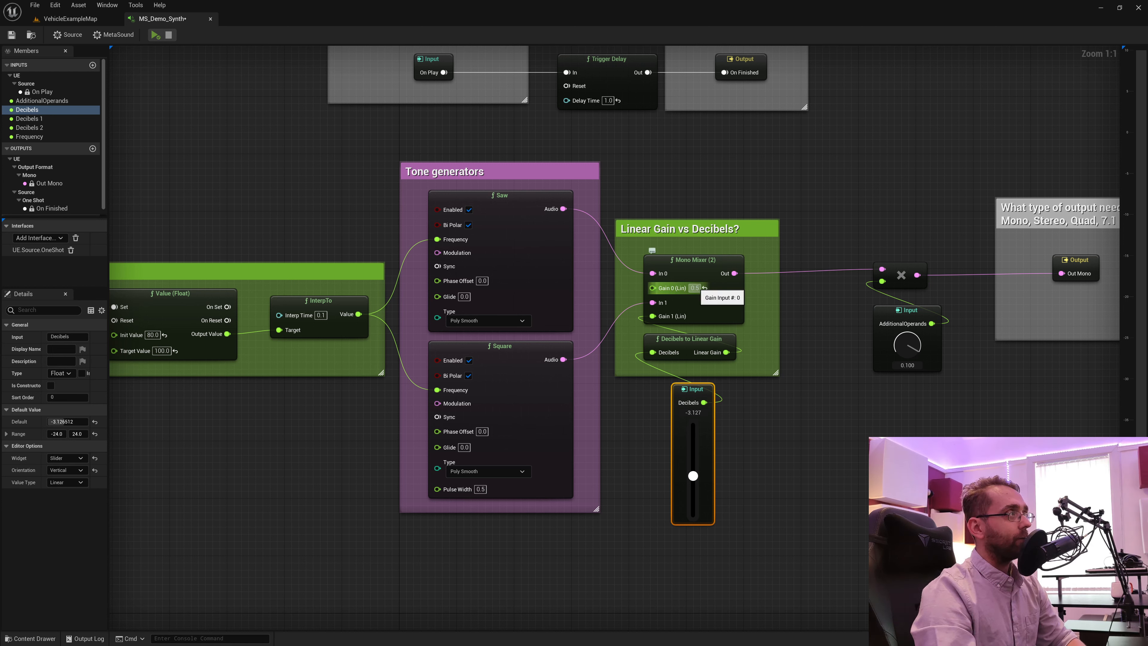
- Compare the mixer's linear Gain 0 value with the decibel slider that controls Gain 1
left_click(694, 288)
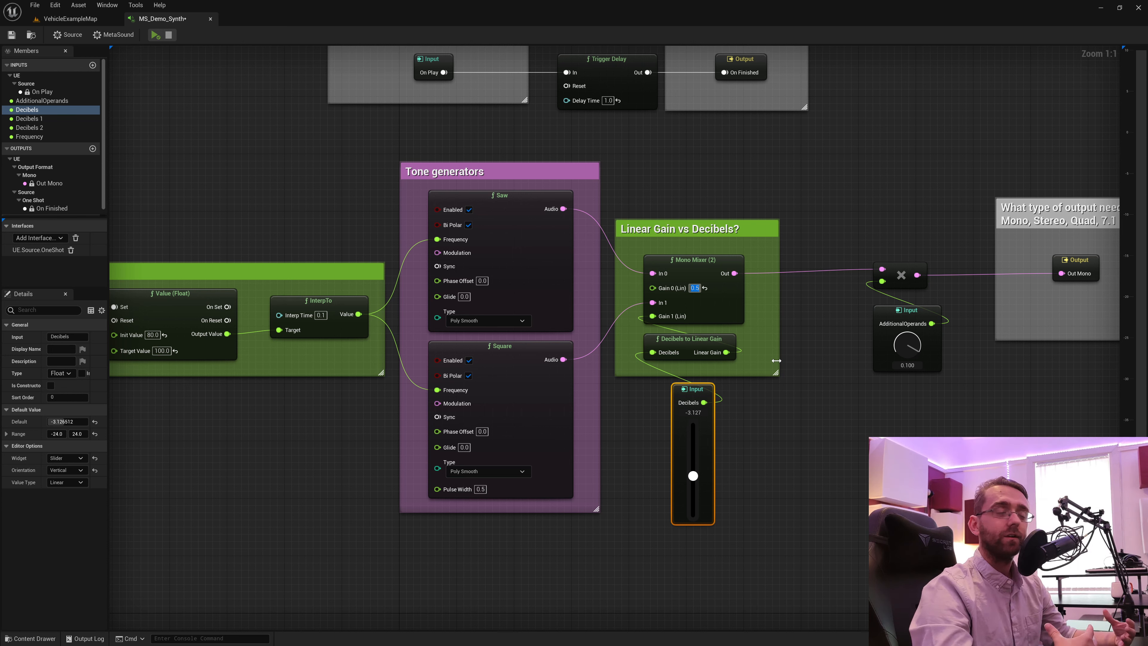
left_click(770, 435)
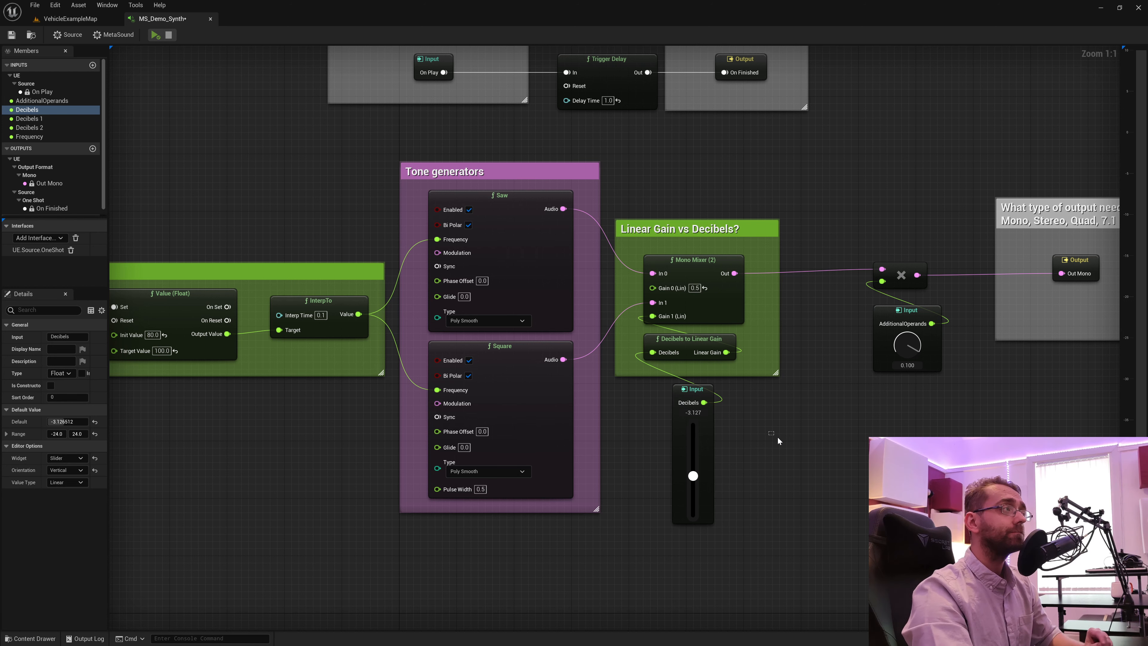
left_click(694, 288)
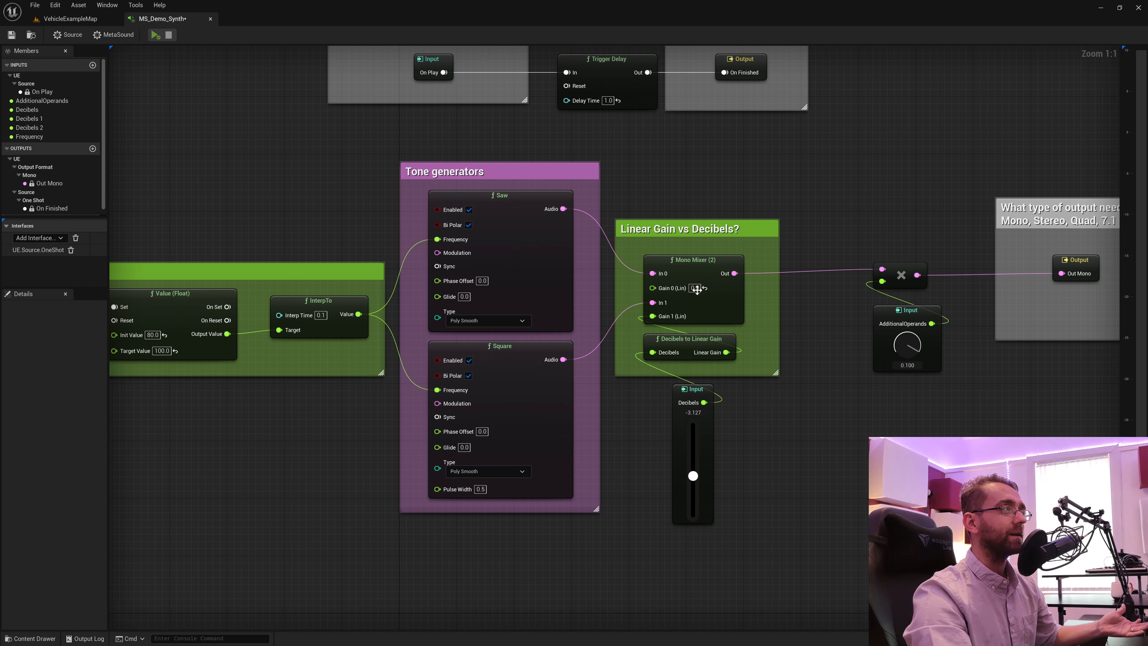
left_click(680, 459)
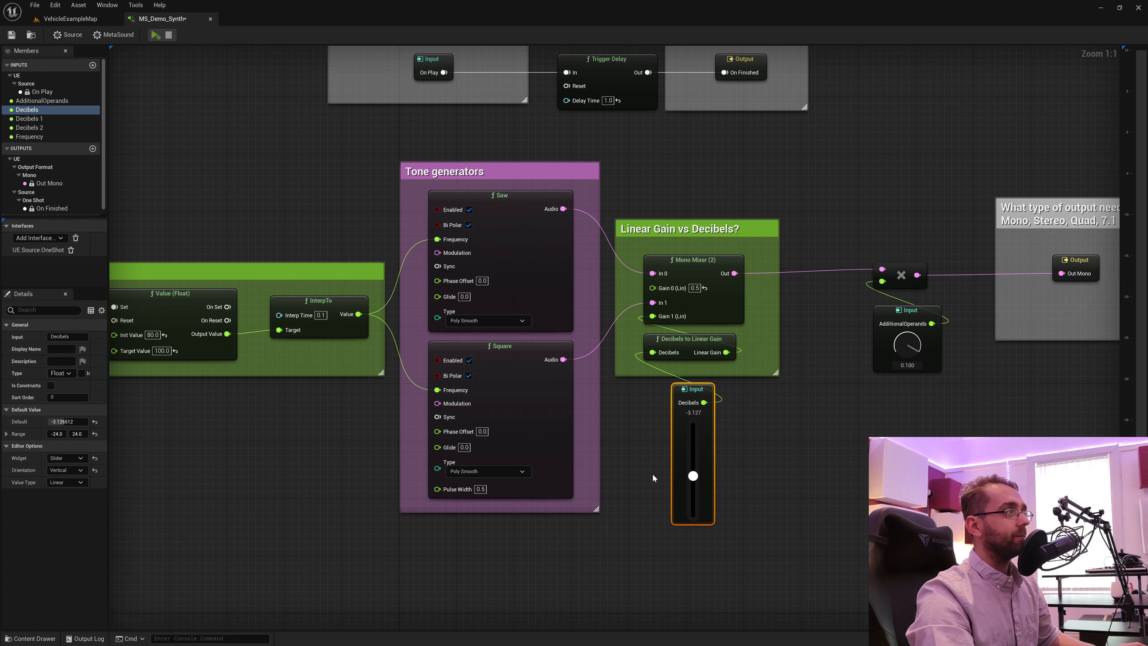
left_click(704, 271)
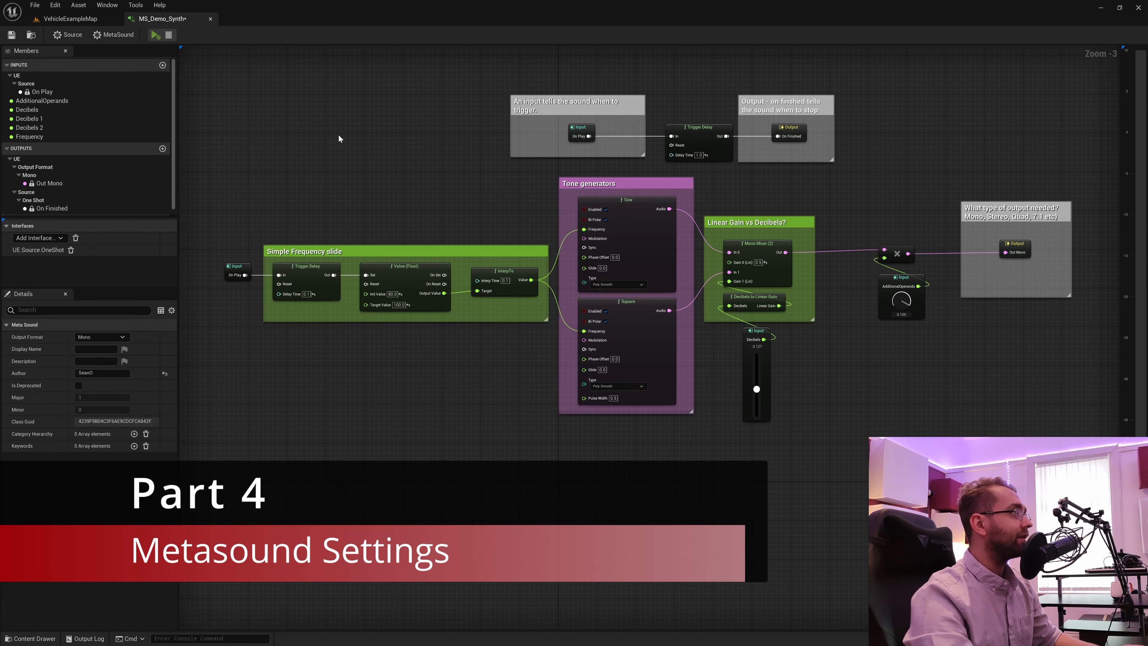
- Open the MetaSound settings for the whole graph and inspect the Output Format options, keeping Mono
right_click_drag(354, 141, 333, 119)
left_click_drag(217, 90, 927, 317)
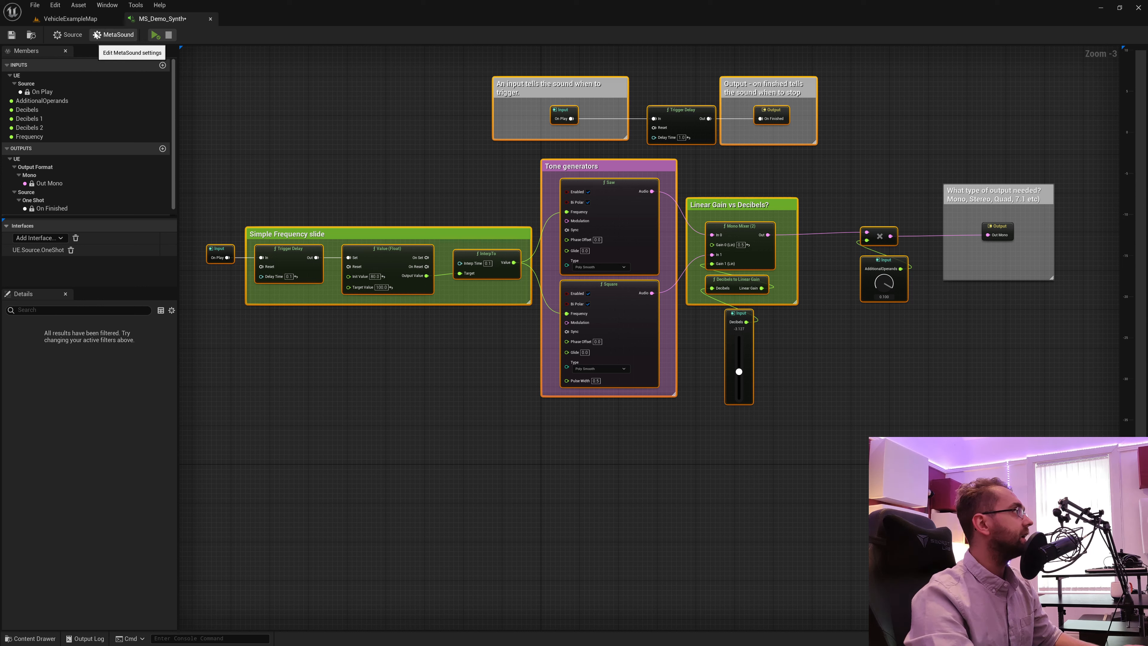
left_click(124, 38)
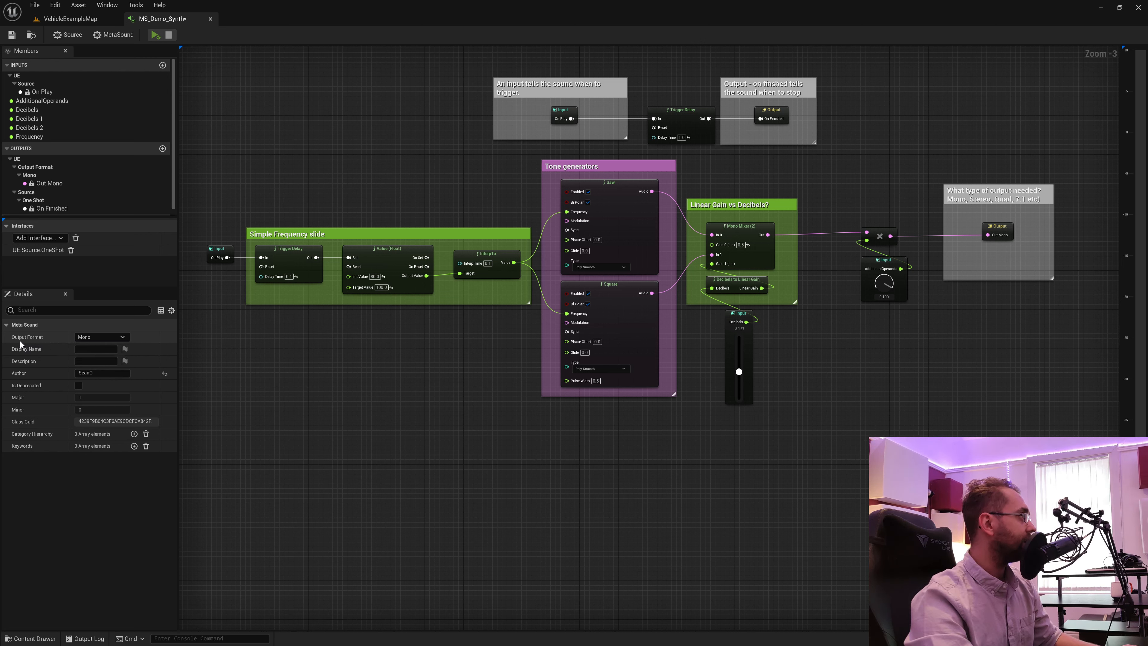
left_click(91, 337)
left_click(90, 345)
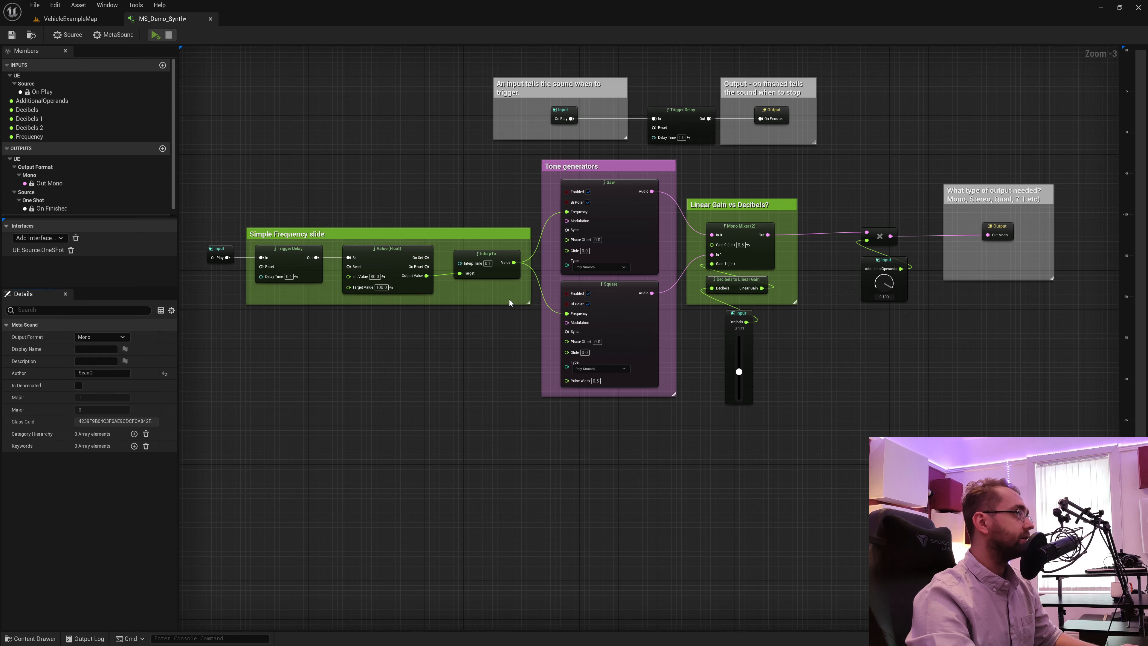
- Inspect the Out Mono output node's details
left_click(998, 229)
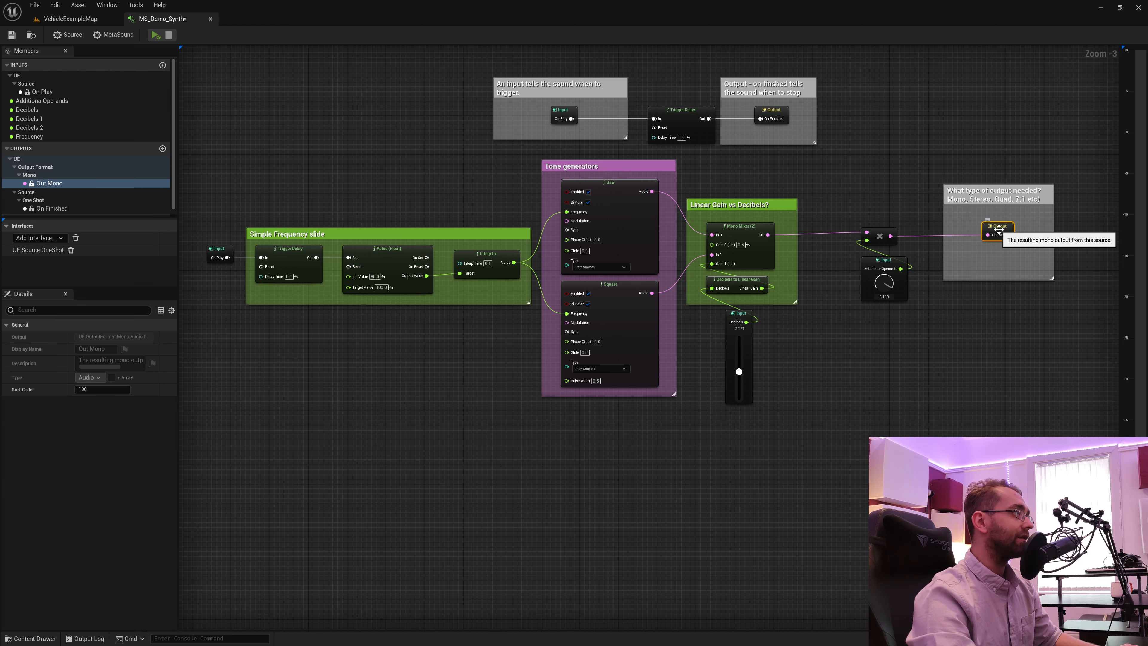
mouse_move(986, 231)
left_mouse_down()
mouse_move(998, 236)
mouse_move(983, 236)
left_mouse_up()
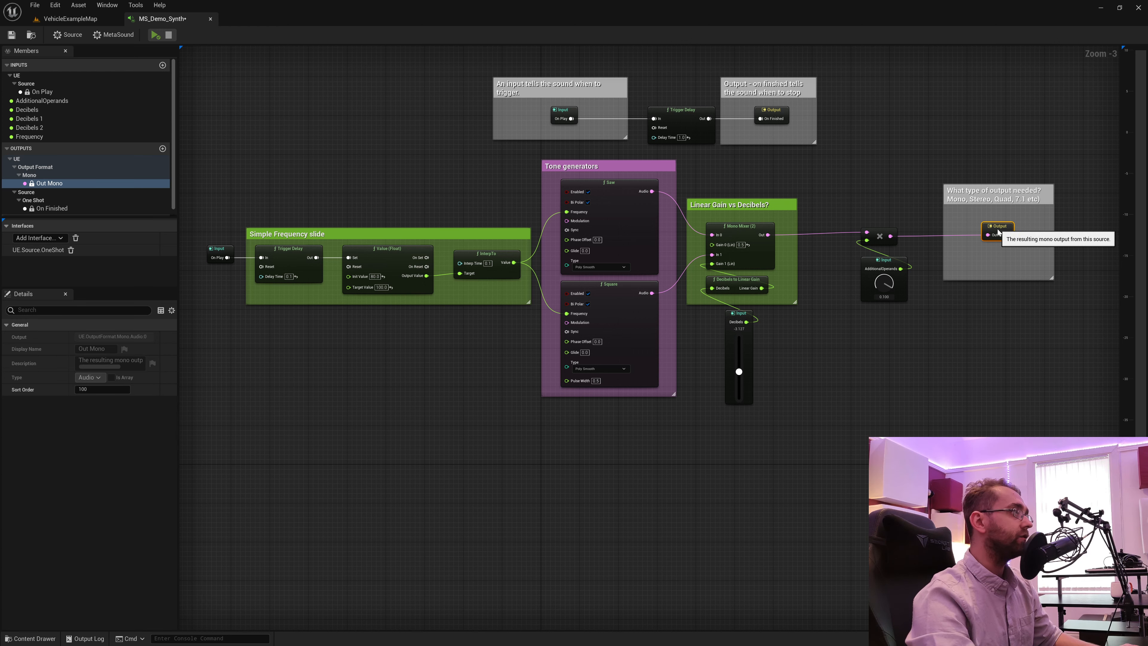
left_click(221, 376)
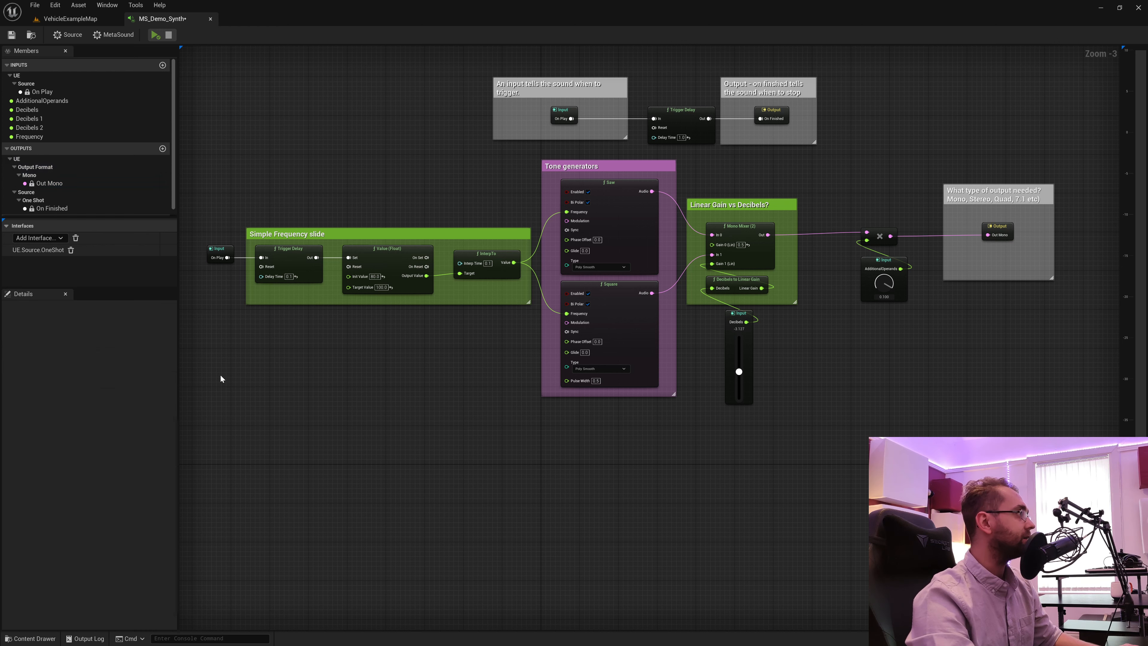
- Change the MetaSound's Output Format to Stereo and arrange the Out Left and Out Right nodes inside the output comment box
left_click(107, 36)
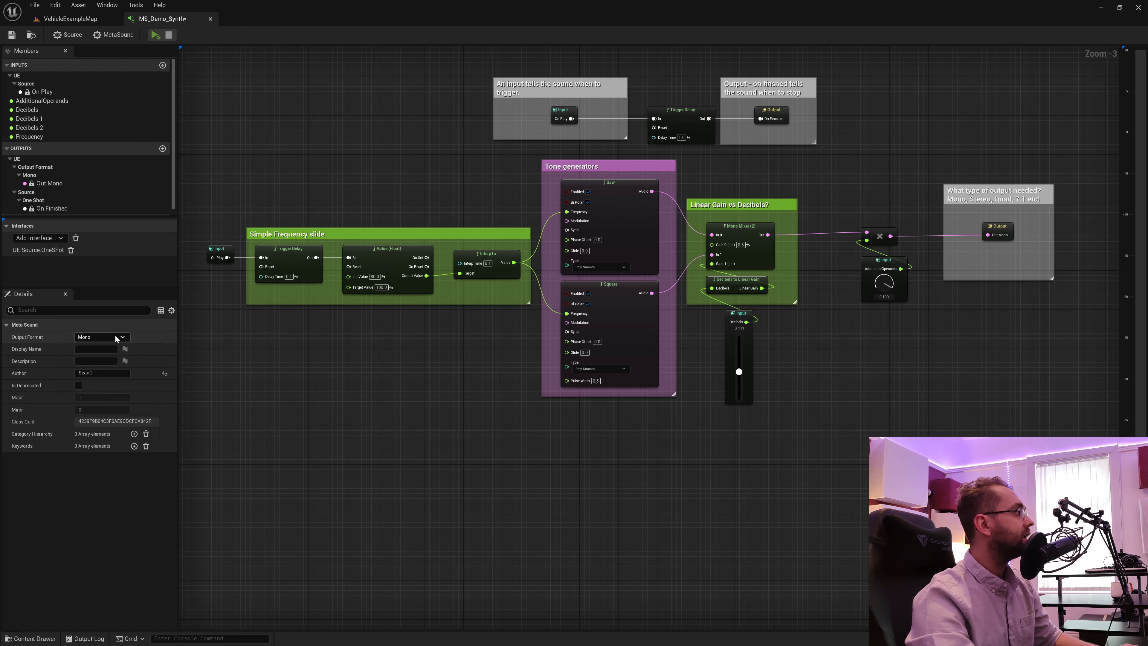
left_click(117, 337)
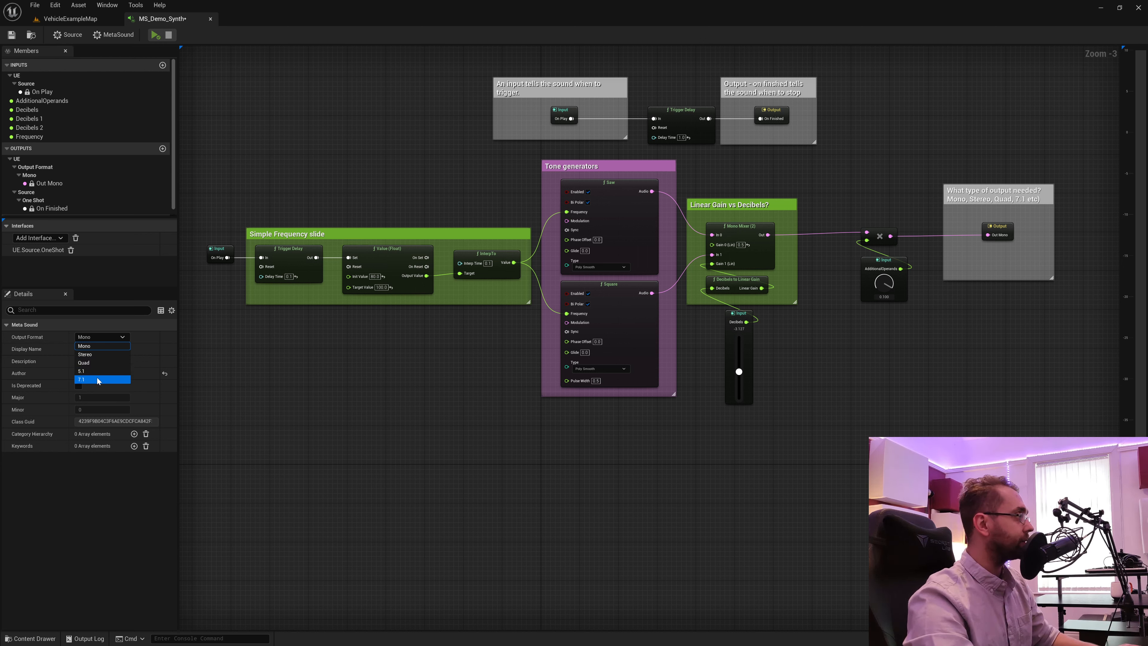
left_click(91, 355)
left_click_drag(739, 498, 997, 216)
left_click(993, 246)
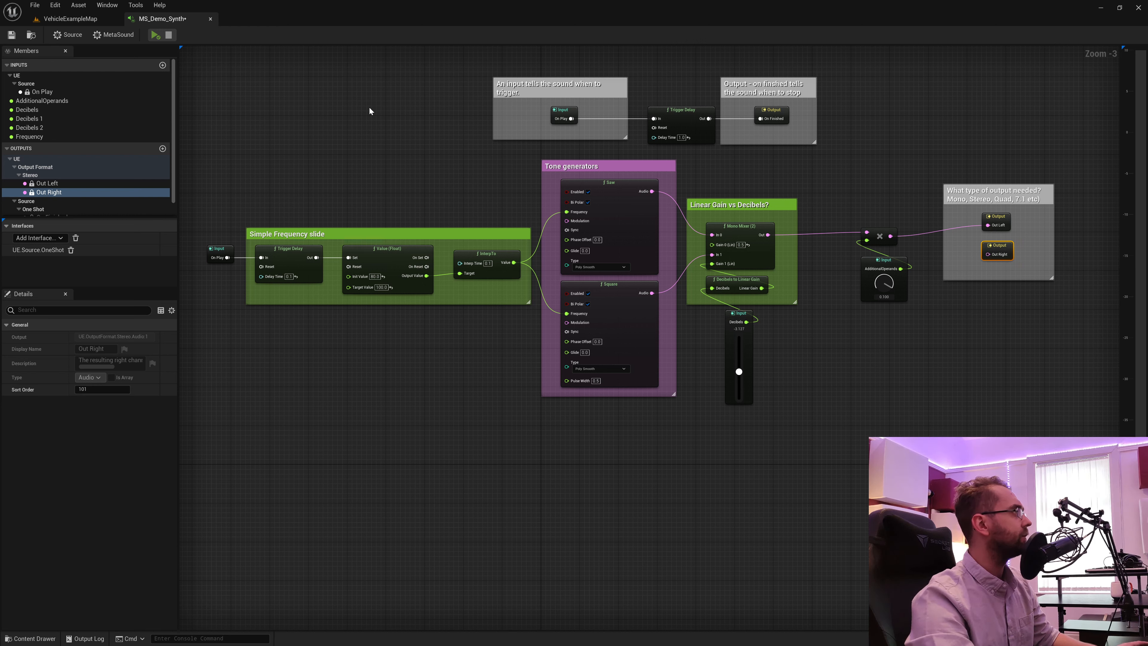
- Save MS_Demo_Synth and play it to audition the stereo output setup
key("ctrl+s")
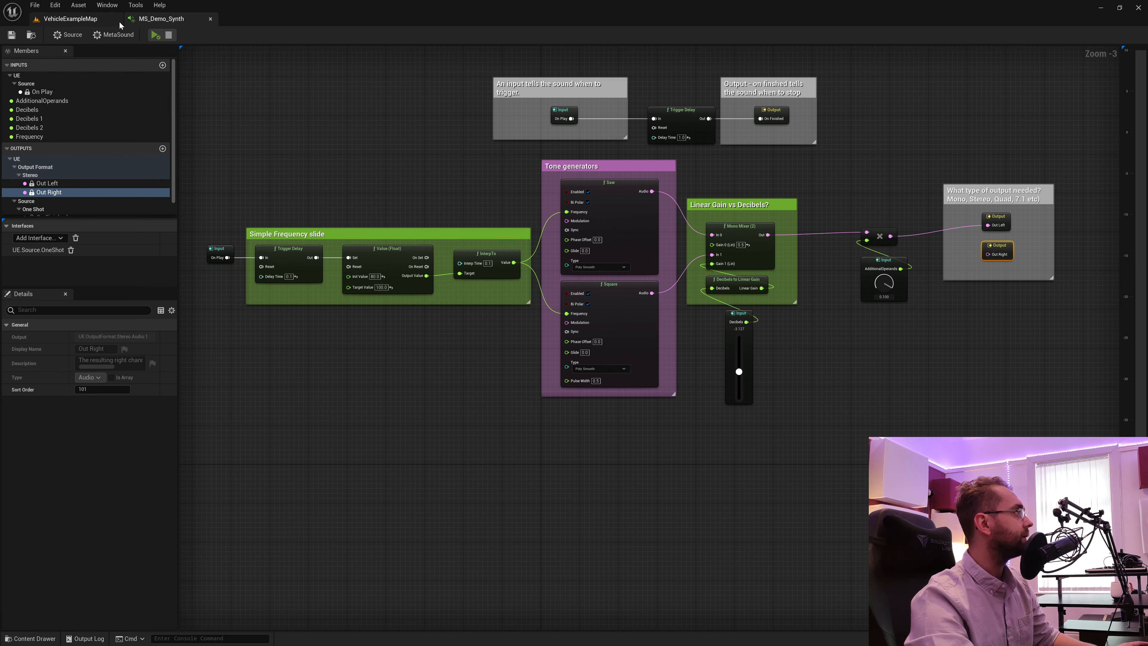
left_click(158, 36)
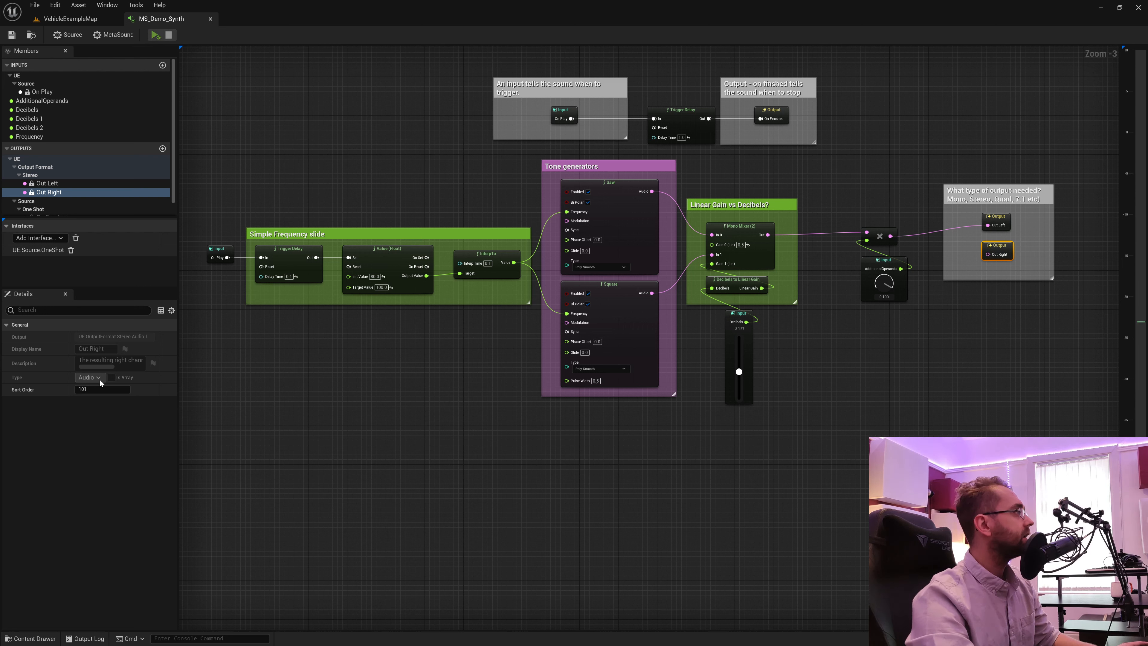
- Change the MetaSound's Output Format back to Mono and reposition the Out Mono node inside the output comment box
left_click(113, 35)
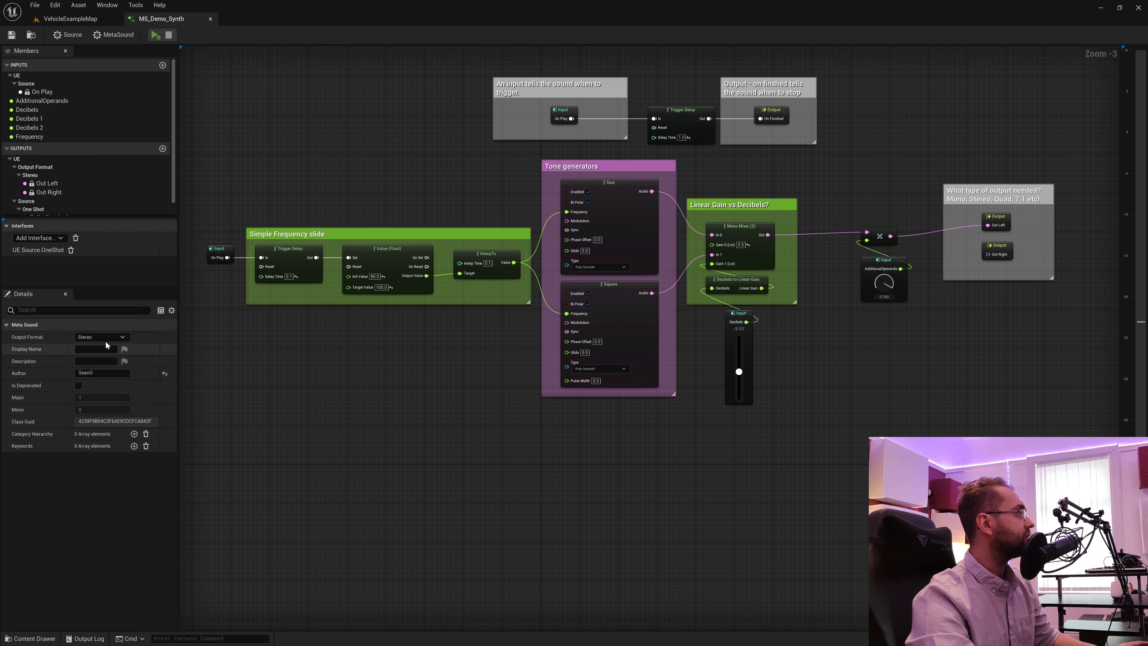
left_click(98, 337)
left_click(92, 346)
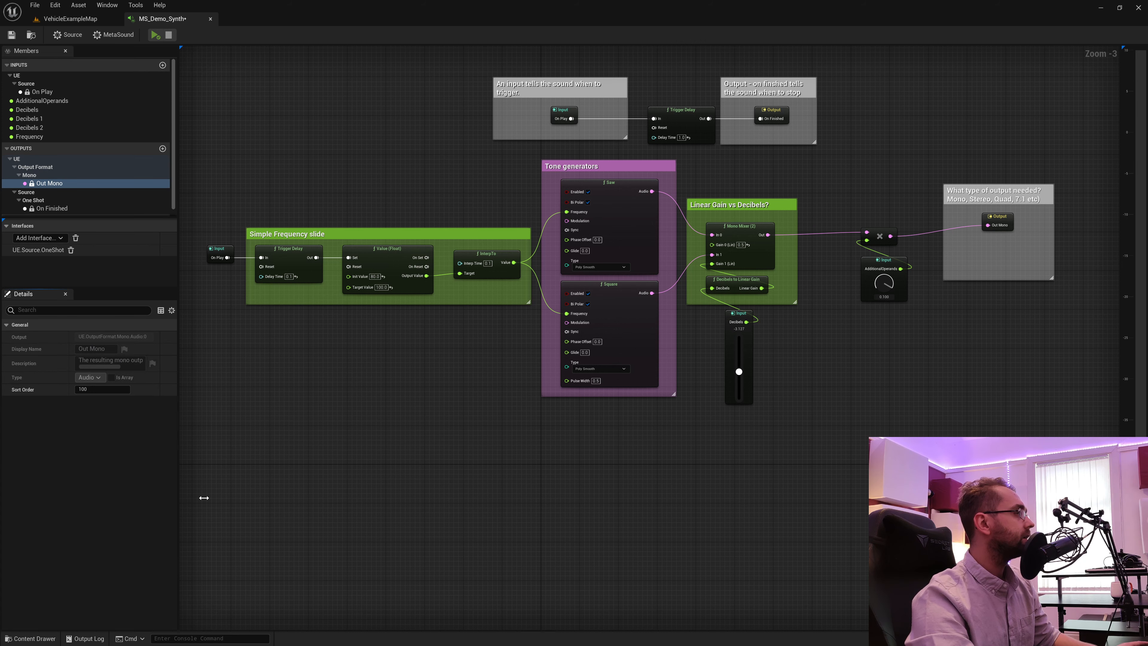
left_click_drag(1013, 222, 1008, 232)
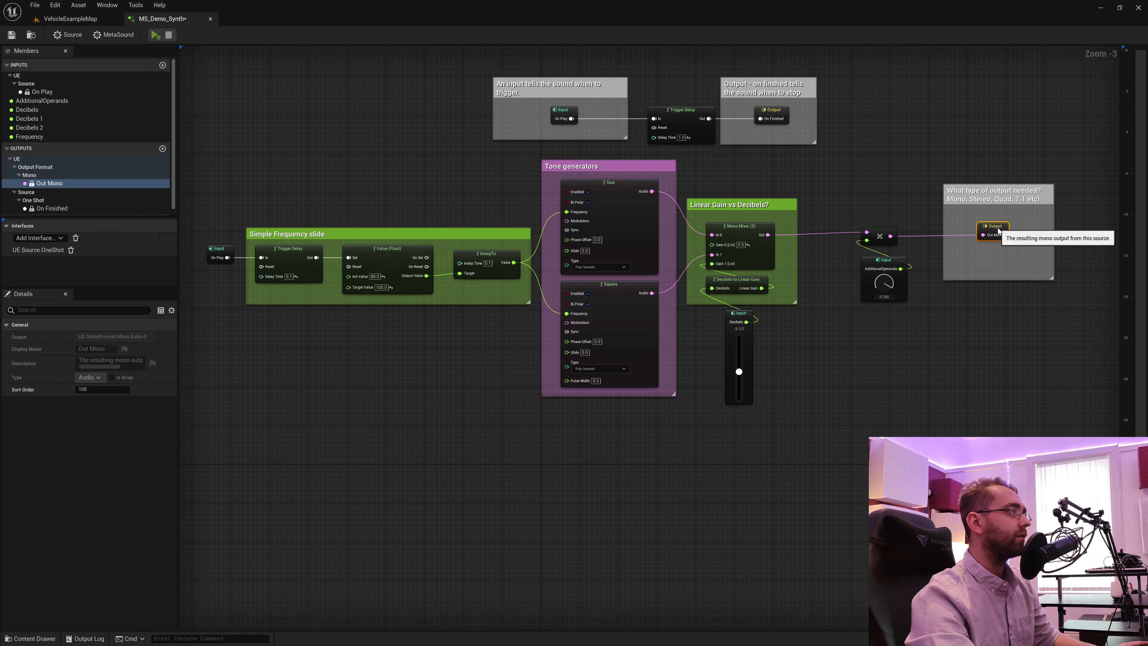
- Reopen the MetaSound settings and inspect the Display Name, Description and Author fields
left_click(400, 382)
left_click(113, 36)
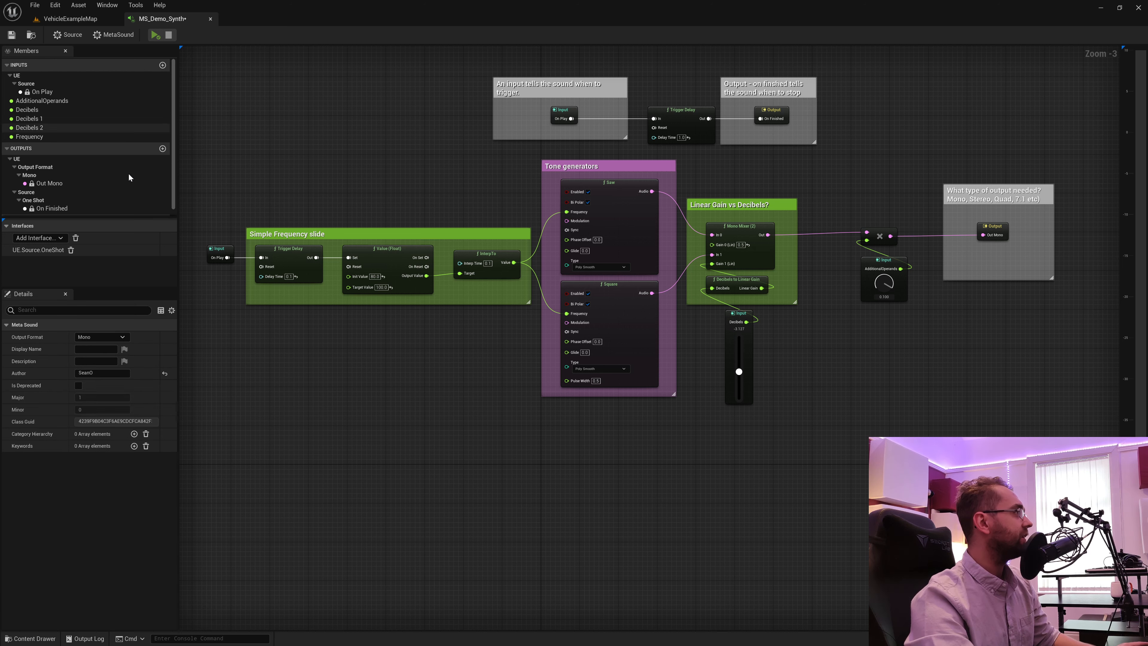
left_click(94, 350)
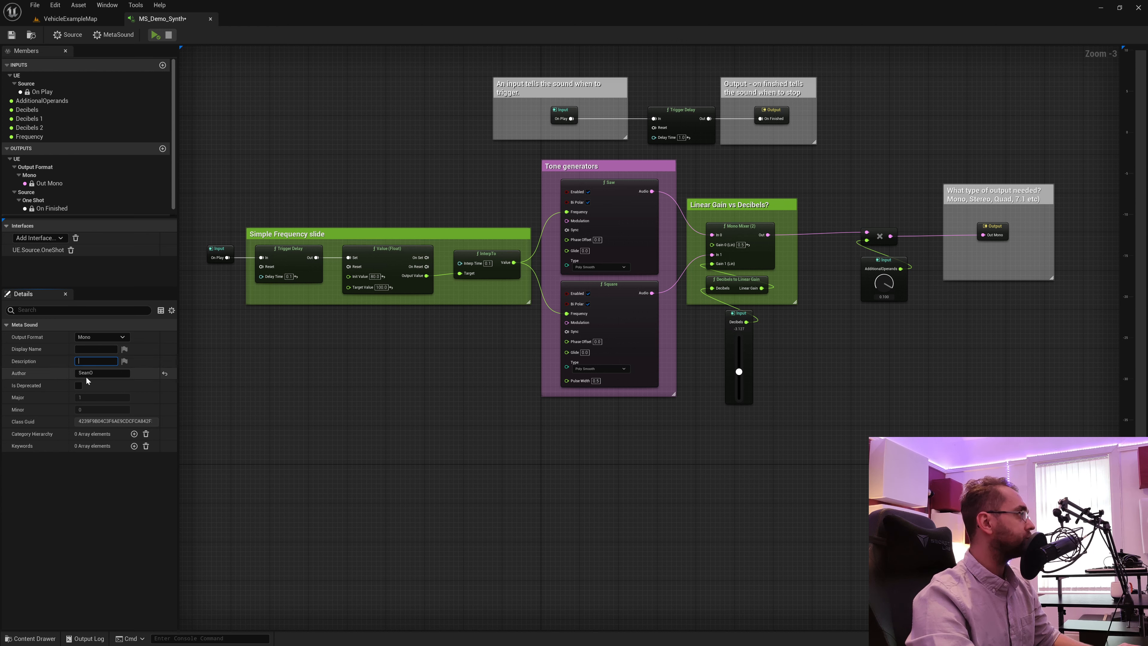
key("Tab")
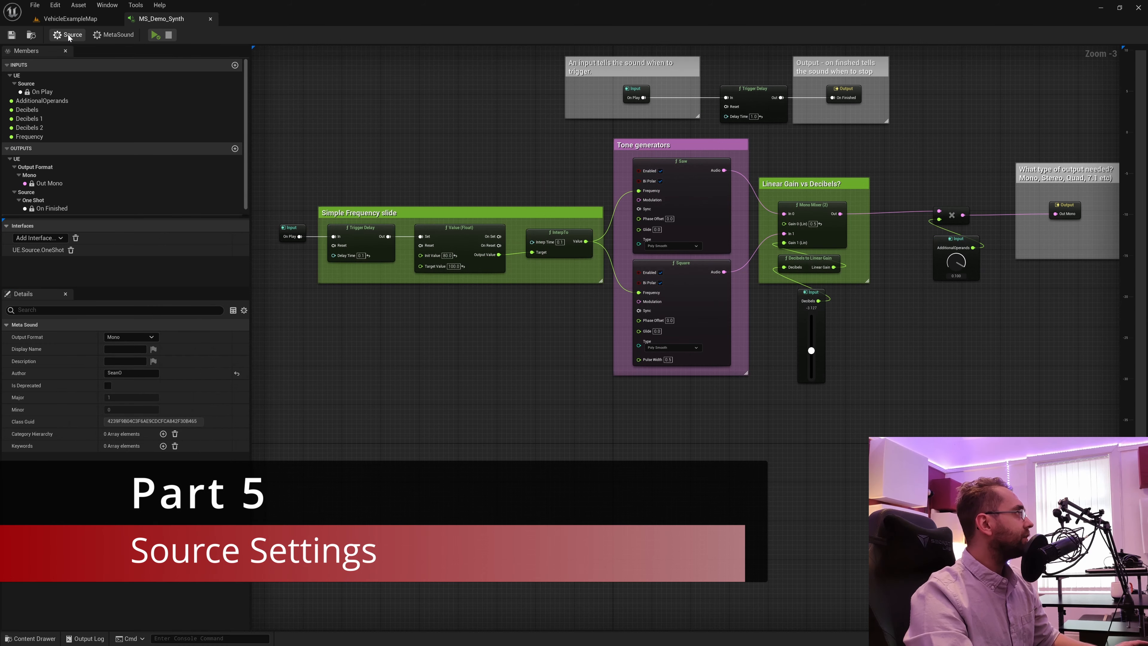
- Open the Source settings and review the Sound, Attenuation, Effects, Submix and Voice Management options
left_click(68, 36)
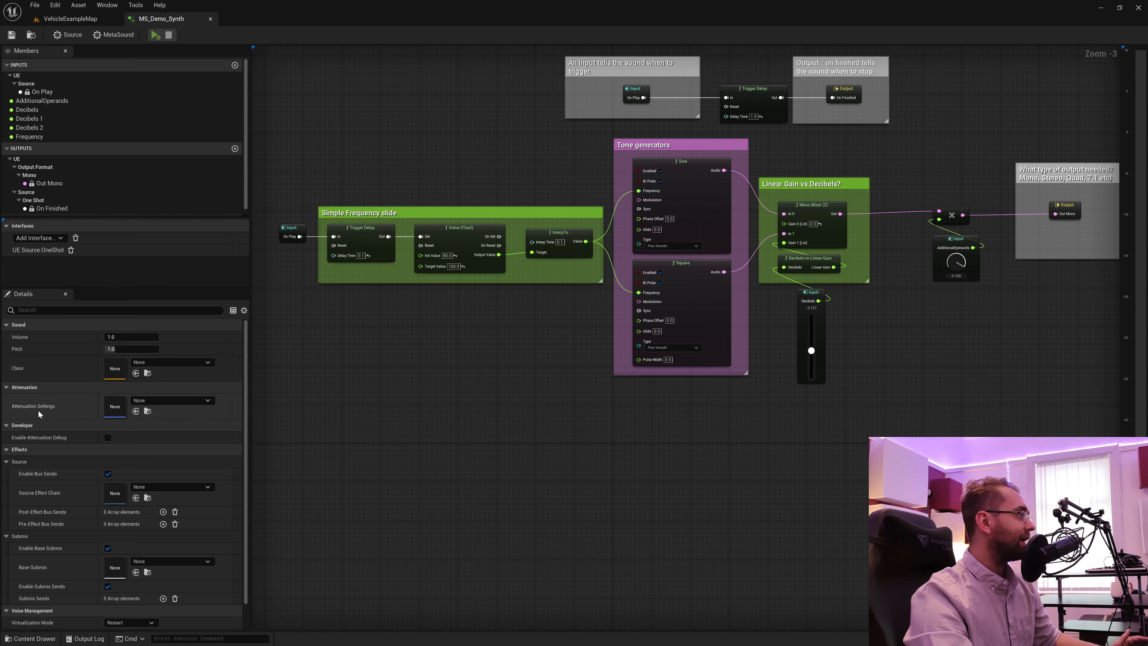
scroll(40, 430, "down", 1)
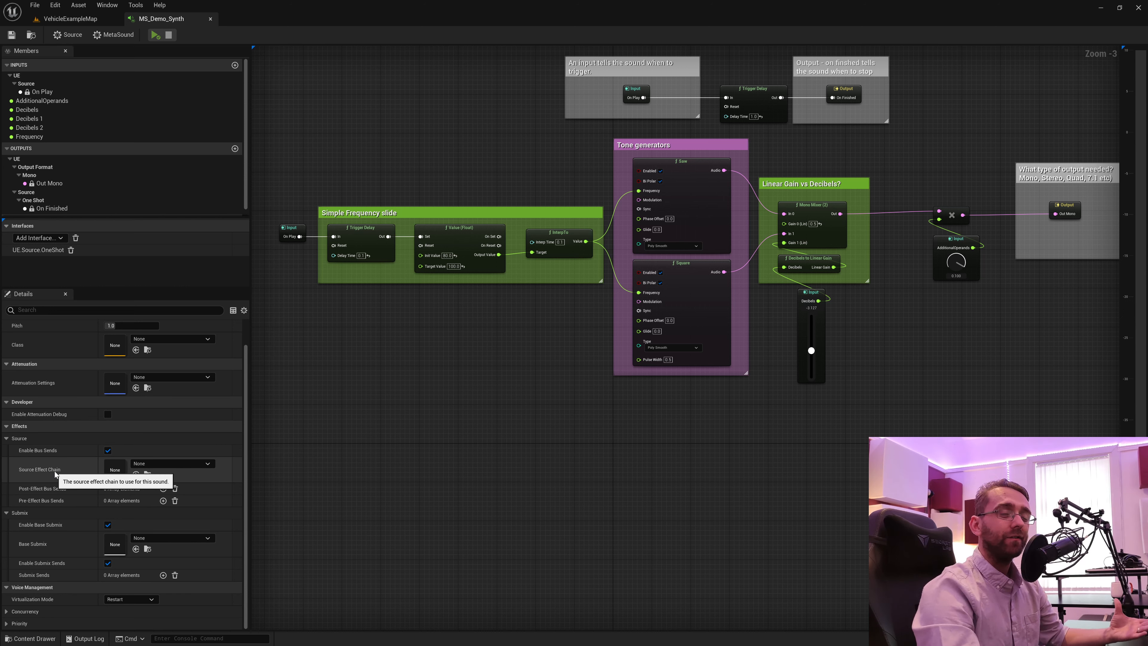
scroll(72, 506, "up", 1)
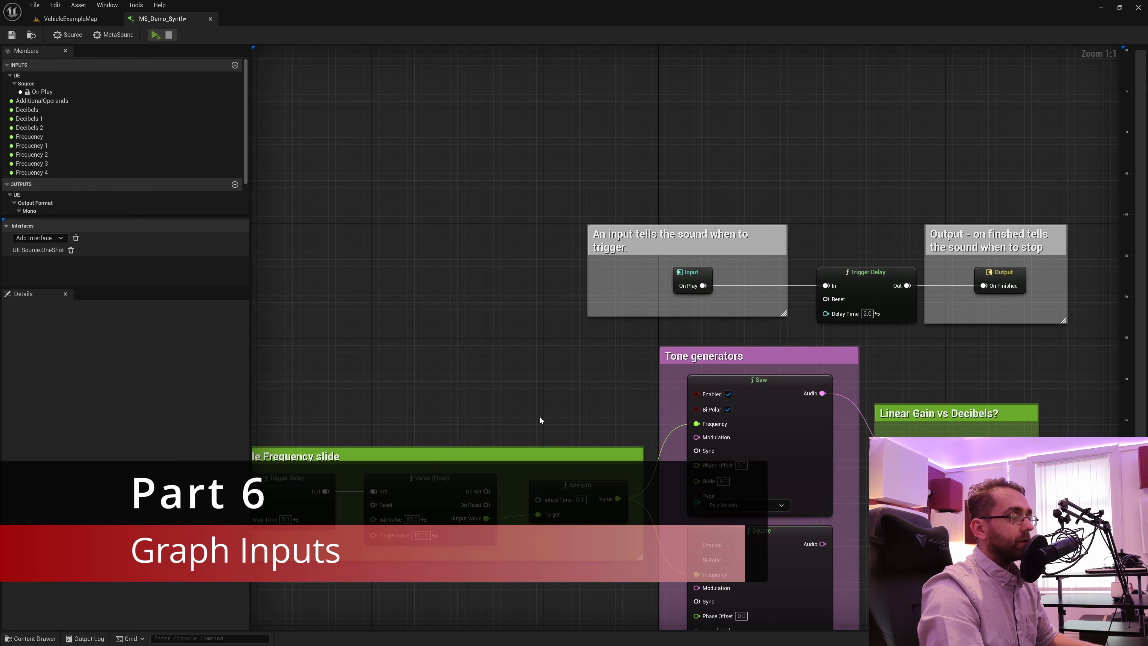
- Promote the Saw generator's Frequency pin to a graph input and place the new input node above the Simple Frequency slide box
right_click_drag(539, 415, 576, 350)
left_click(827, 321)
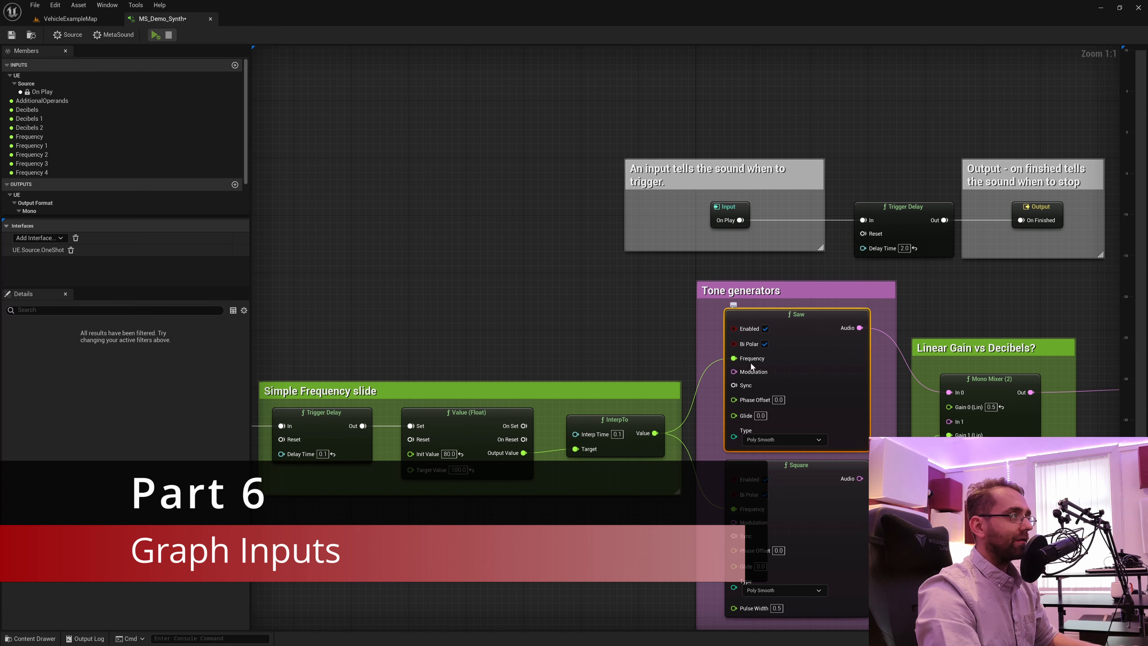
left_click_drag(734, 358, 572, 308)
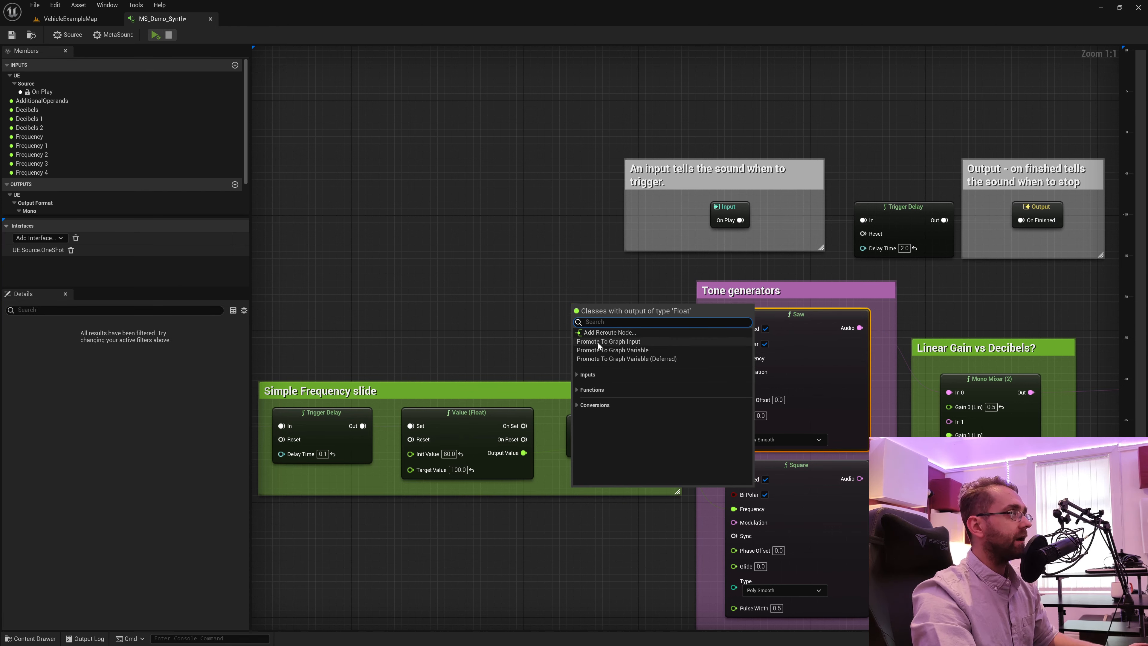
left_click(628, 343)
left_click(569, 283)
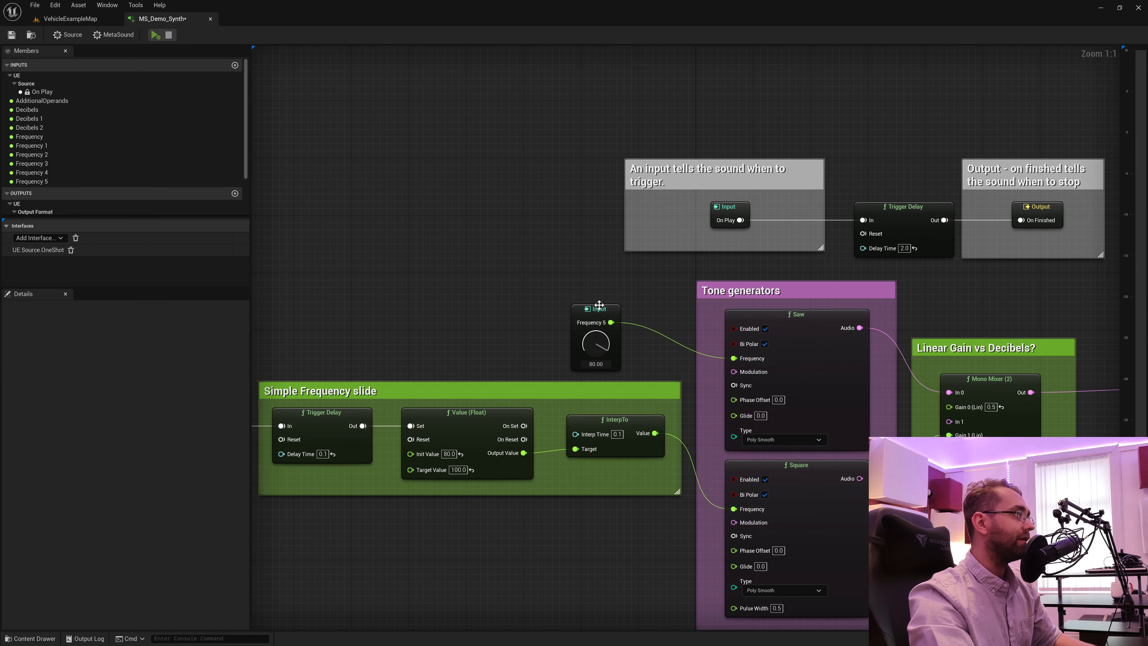
left_click_drag(598, 309, 551, 273)
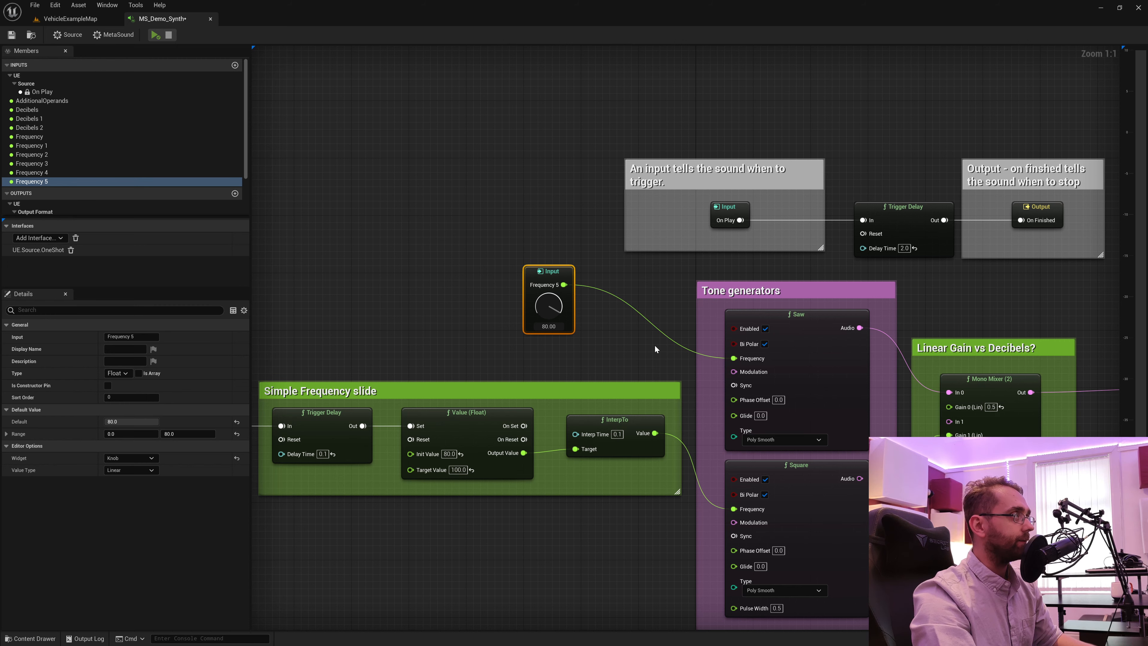
- Inspect the node and promotion options for the multiply node's audio input, then dismiss them without adding anything
right_click_drag(646, 361, 662, 384)
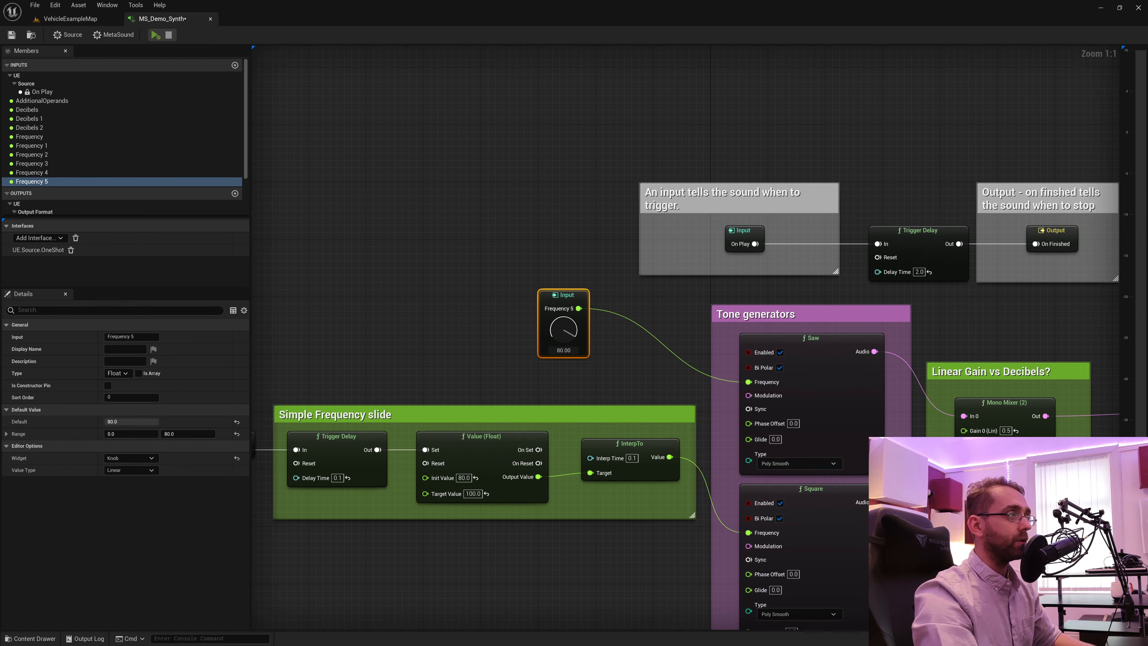
right_click_drag(963, 538, 650, 543)
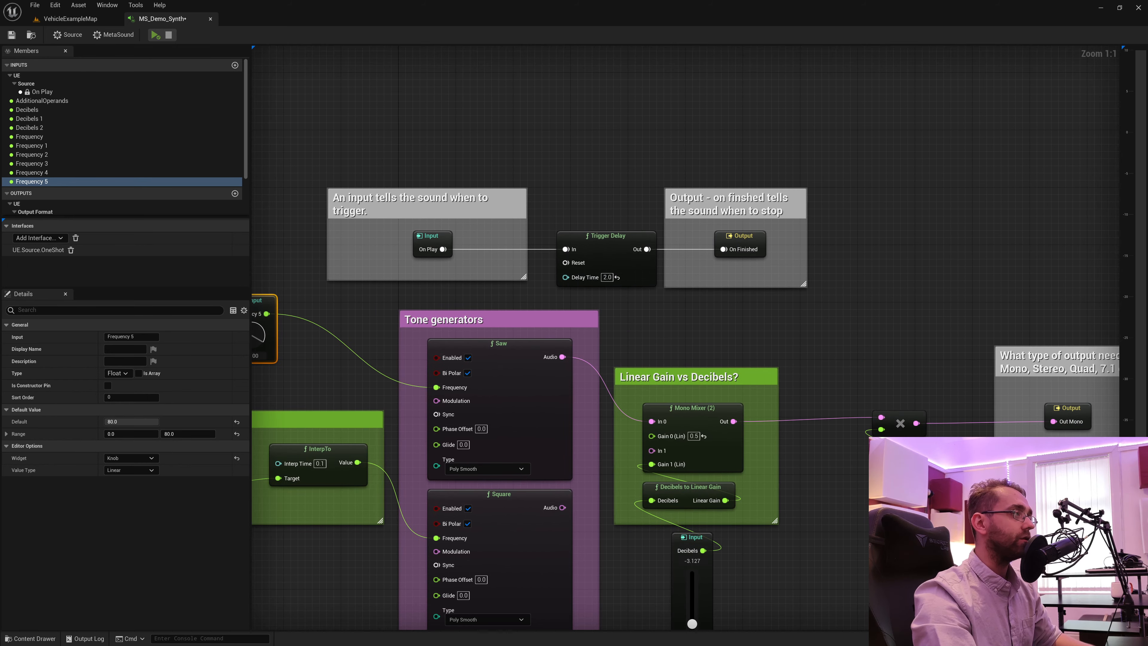
right_click_drag(881, 421, 523, 257)
left_click(503, 259)
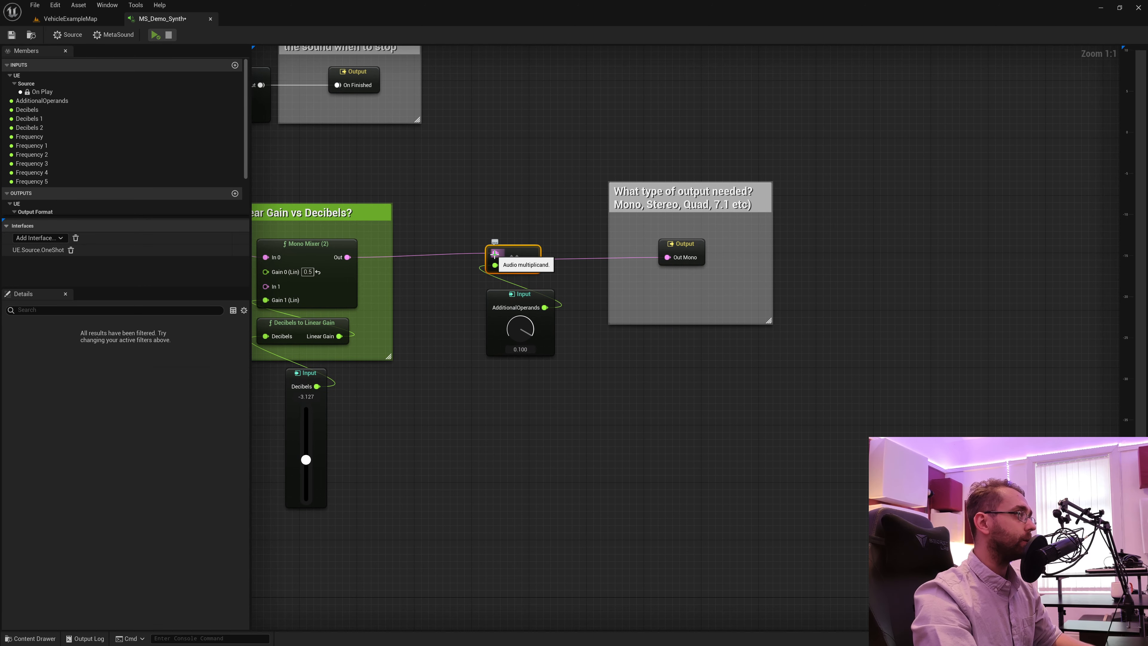
left_click_drag(496, 254, 514, 146)
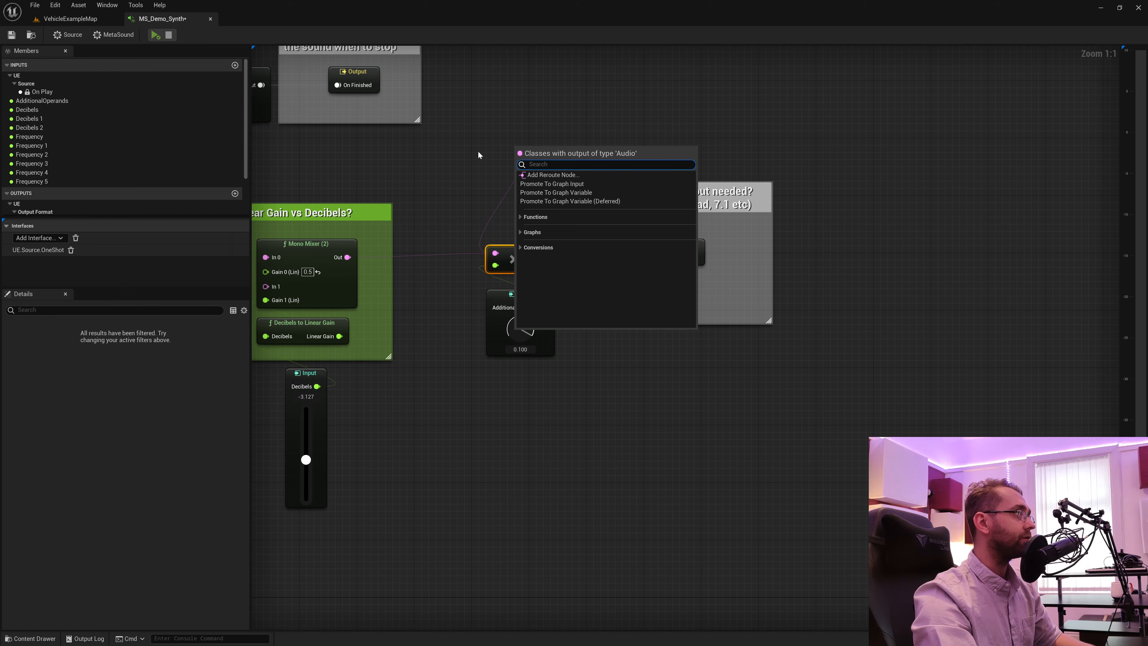
left_click(392, 160)
- Inspect the promotion options for the In trigger of the Trigger Delay feeding On Finished, without adding a node
right_click_drag(460, 164, 816, 285)
right_click_drag(559, 206, 692, 273)
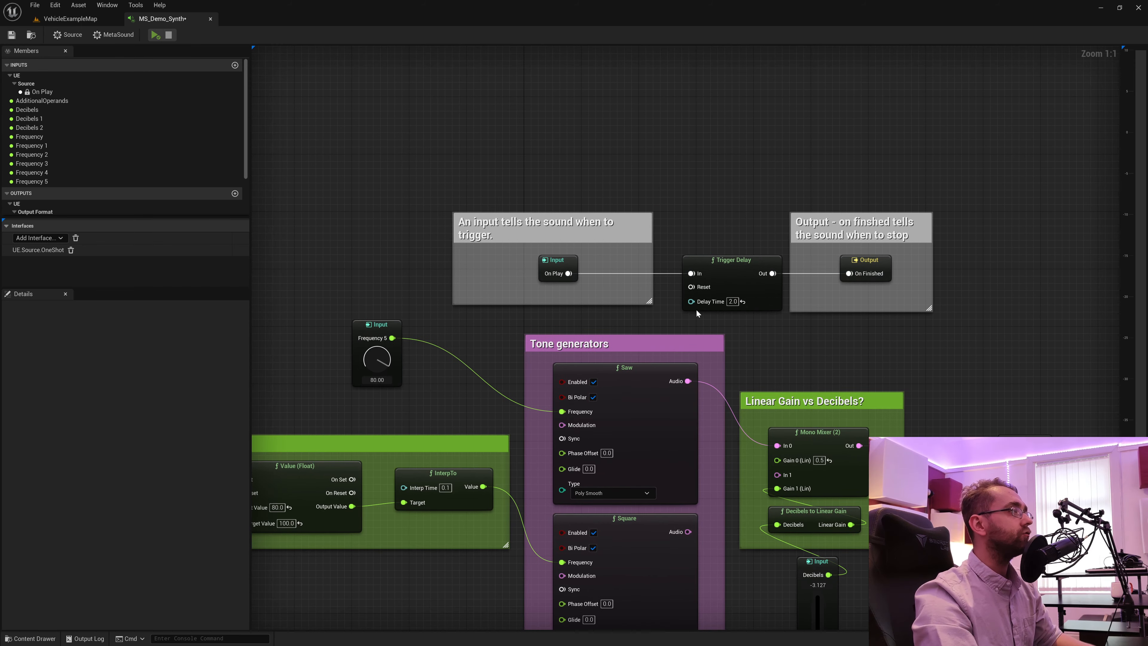
left_click_drag(692, 273, 699, 178)
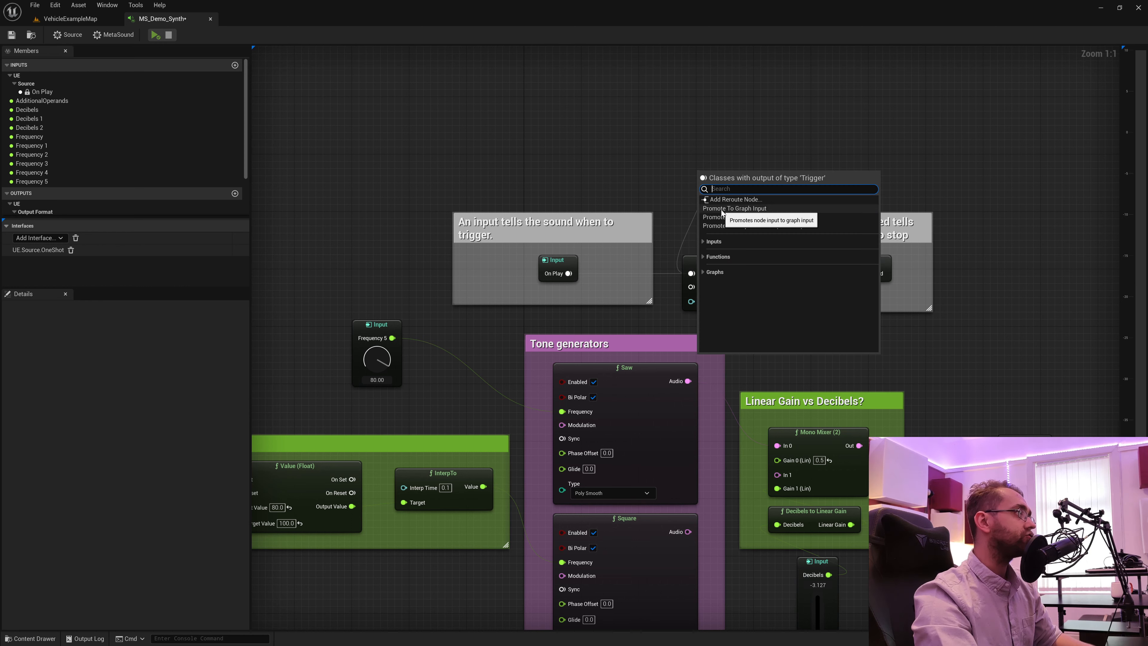
left_click(574, 149)
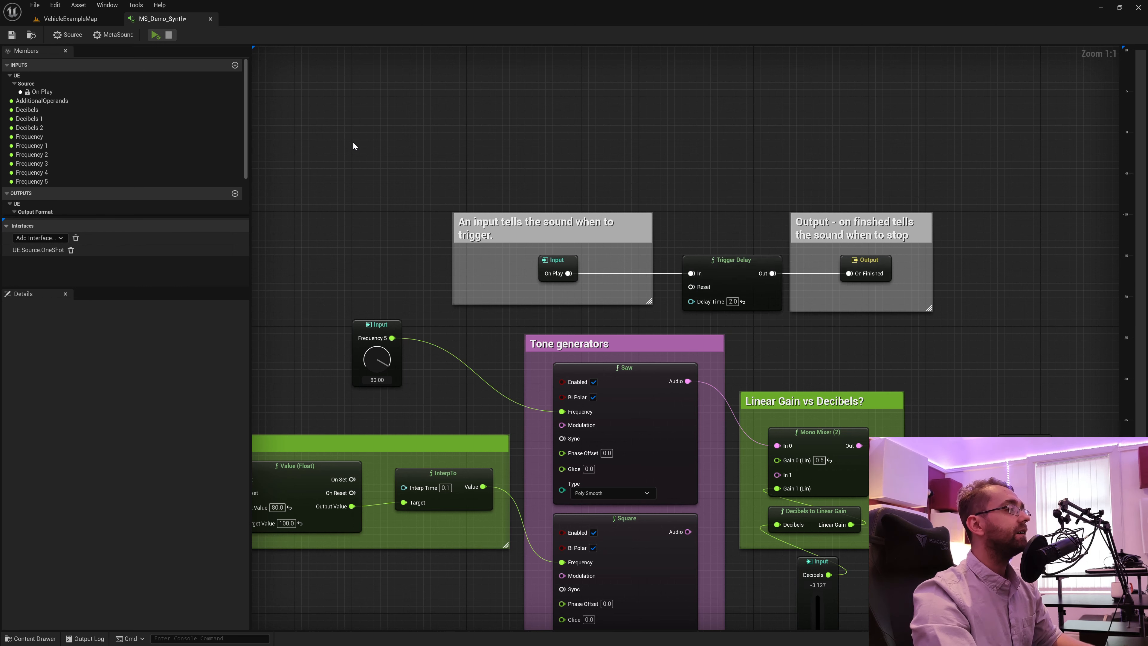
- Set the Frequency 5 input's range to 60 through 400
right_click_drag(341, 171, 379, 170)
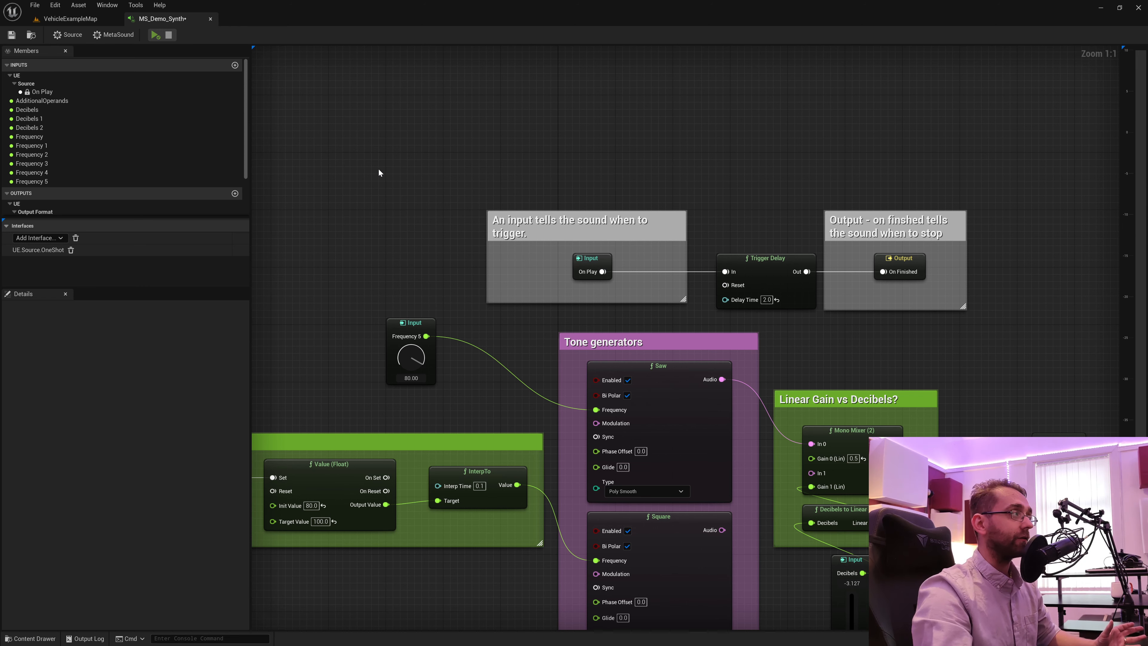
right_click_drag(397, 317, 468, 292)
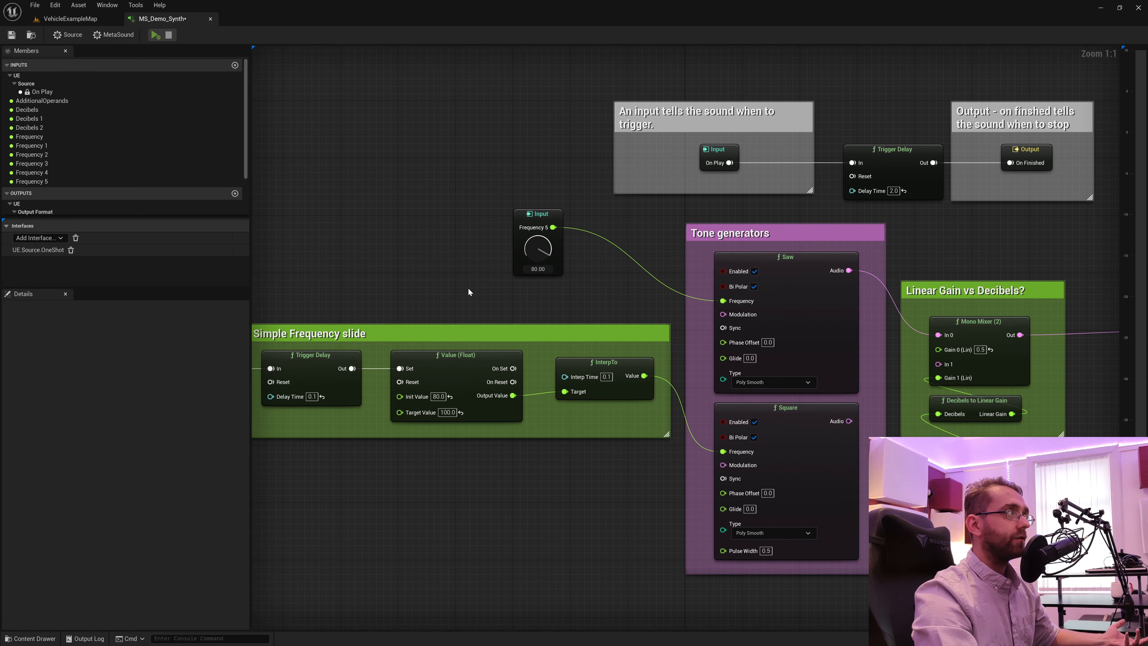
left_click(526, 219)
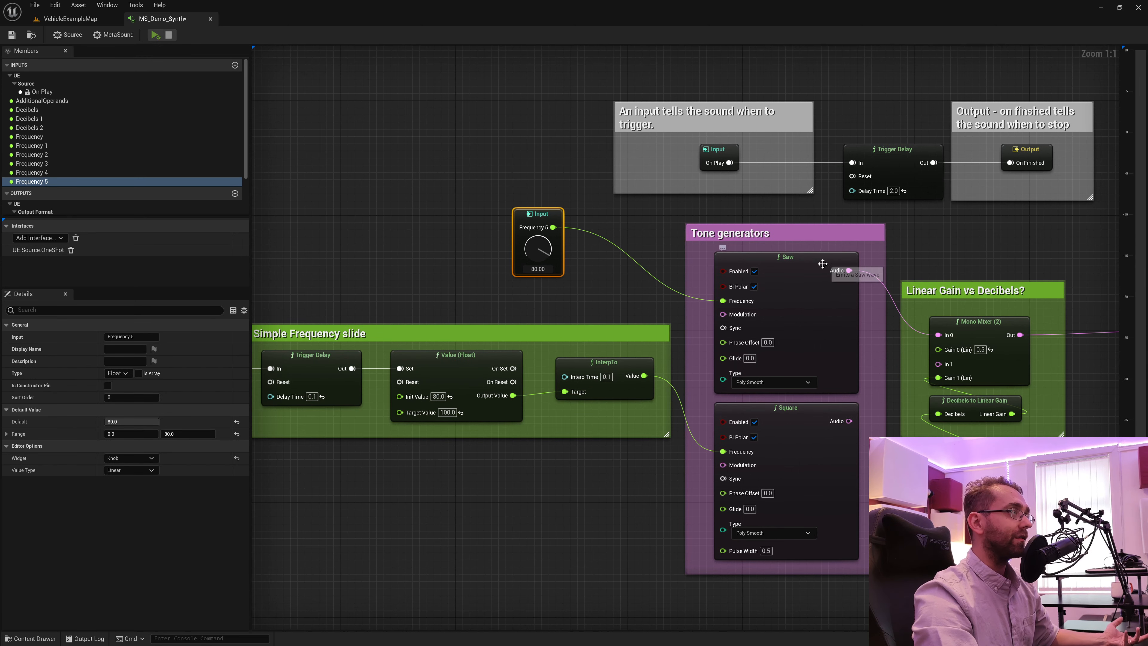
left_click(116, 435)
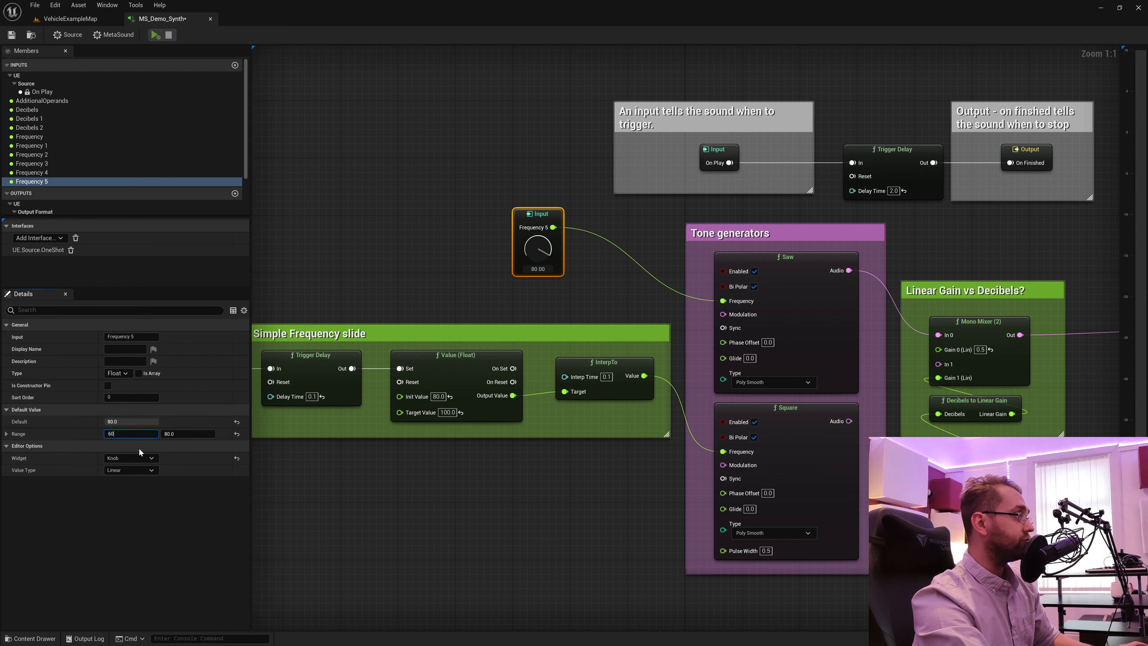
left_click(195, 435)
key("Return")
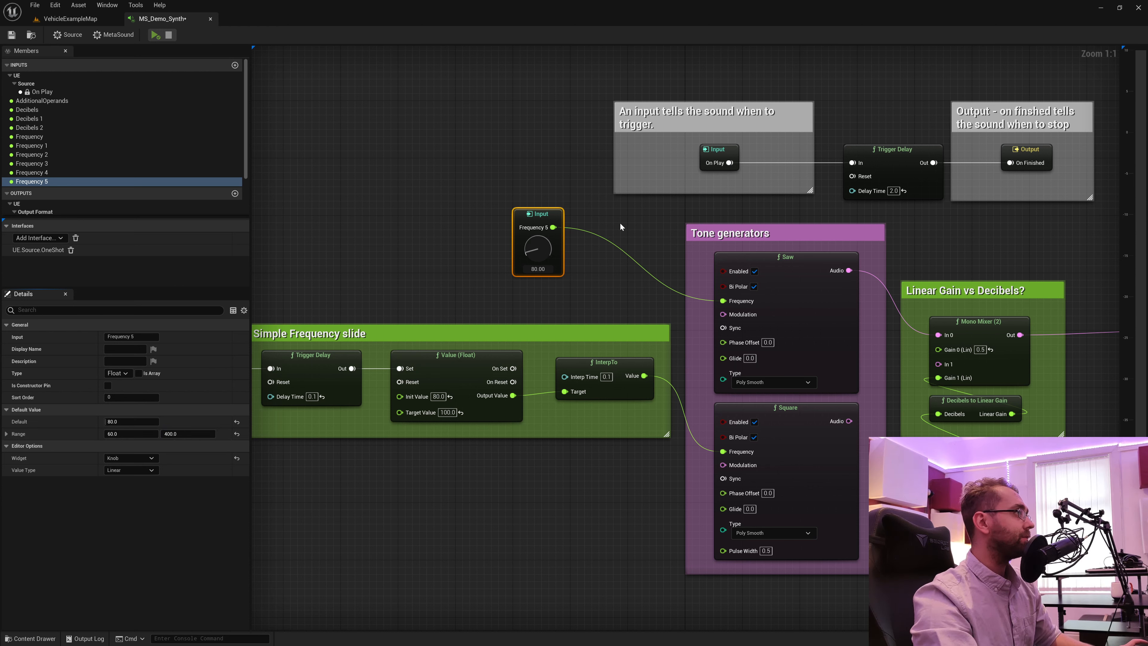
- Set the Delay Time of the Trigger Delay before On Finished to 20 and inspect the On Finished output
left_click(886, 179)
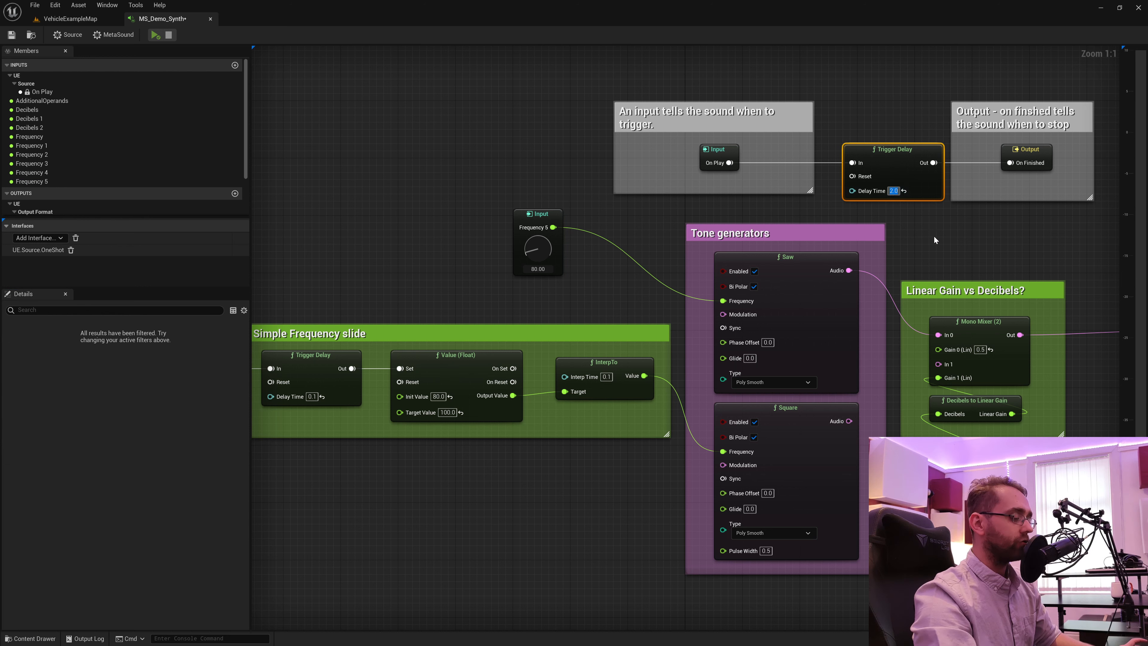
type("20")
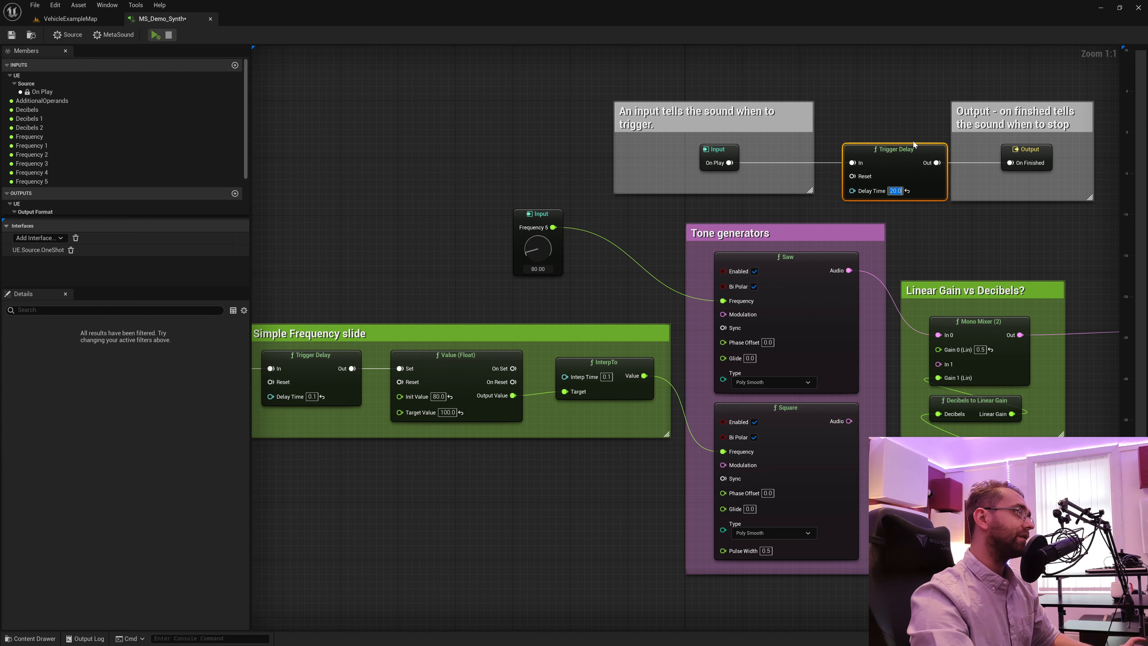
key("Return")
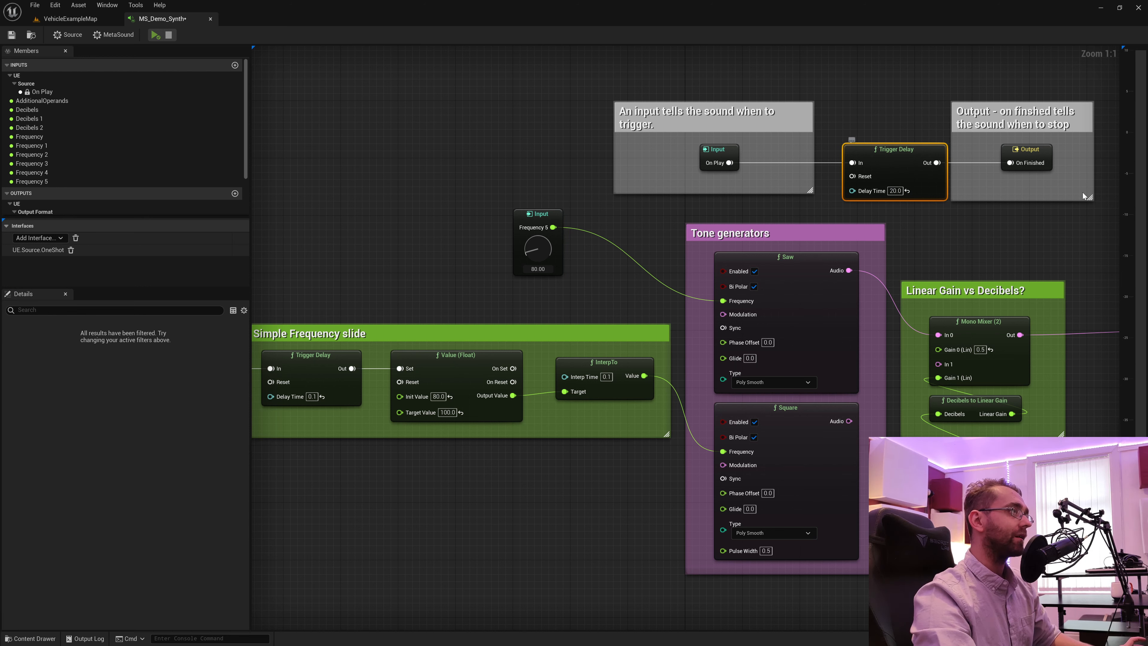
left_click(1035, 154)
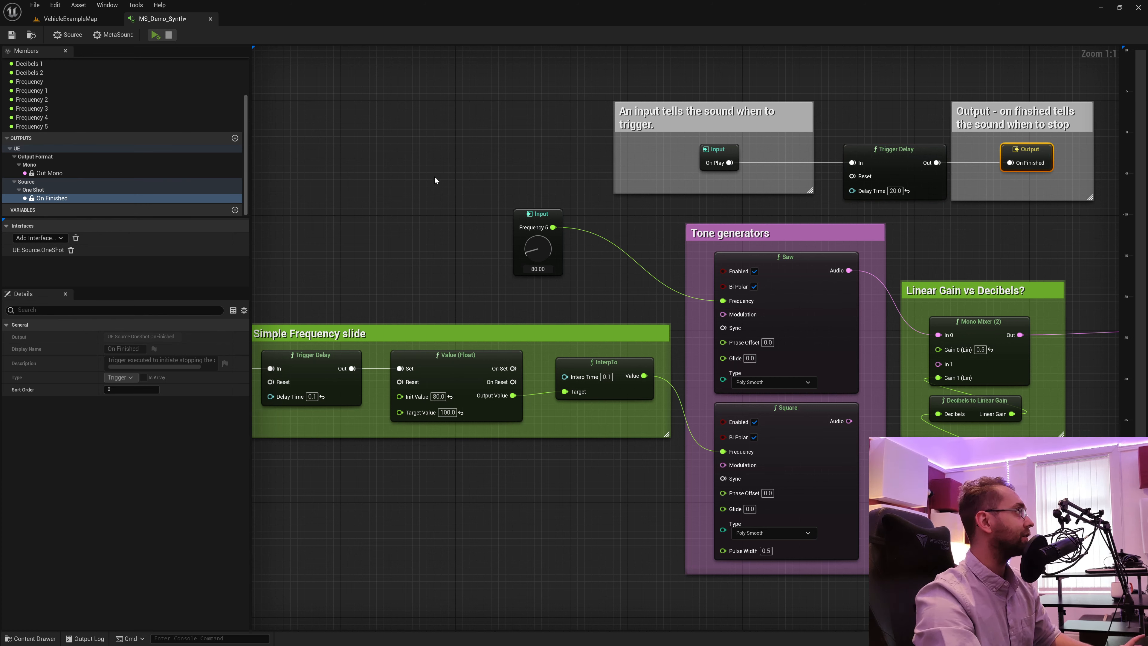
left_click(375, 169)
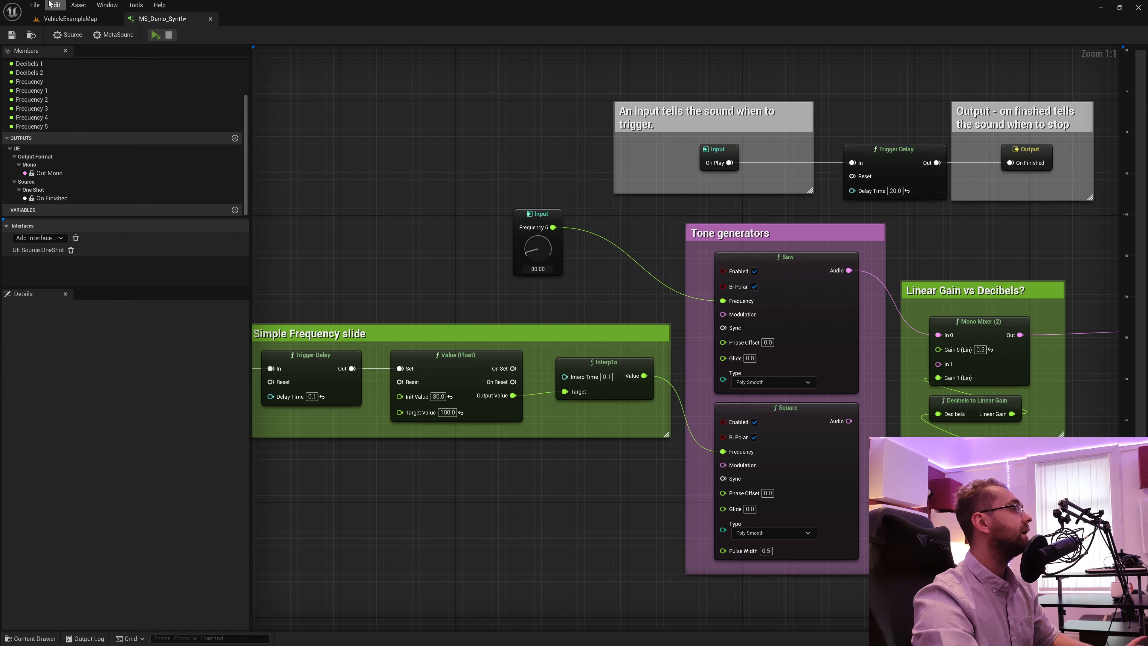
- Play the sound and sweep the Frequency 5 knob up, returning it to 60
left_click(155, 36)
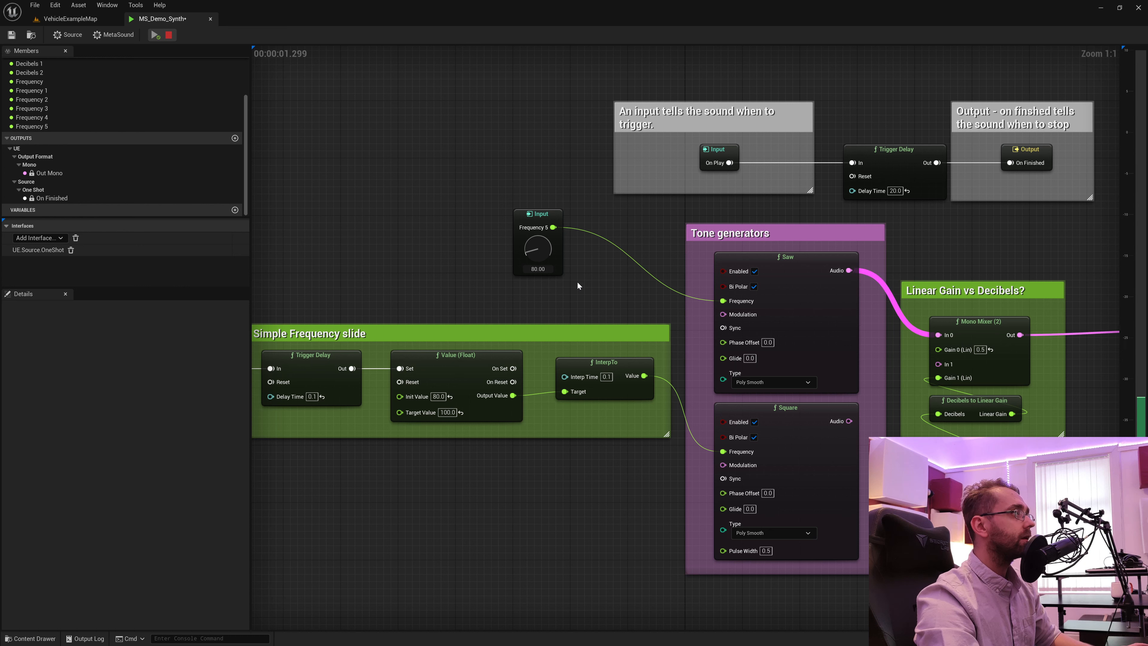
left_click_drag(538, 253, 557, 163)
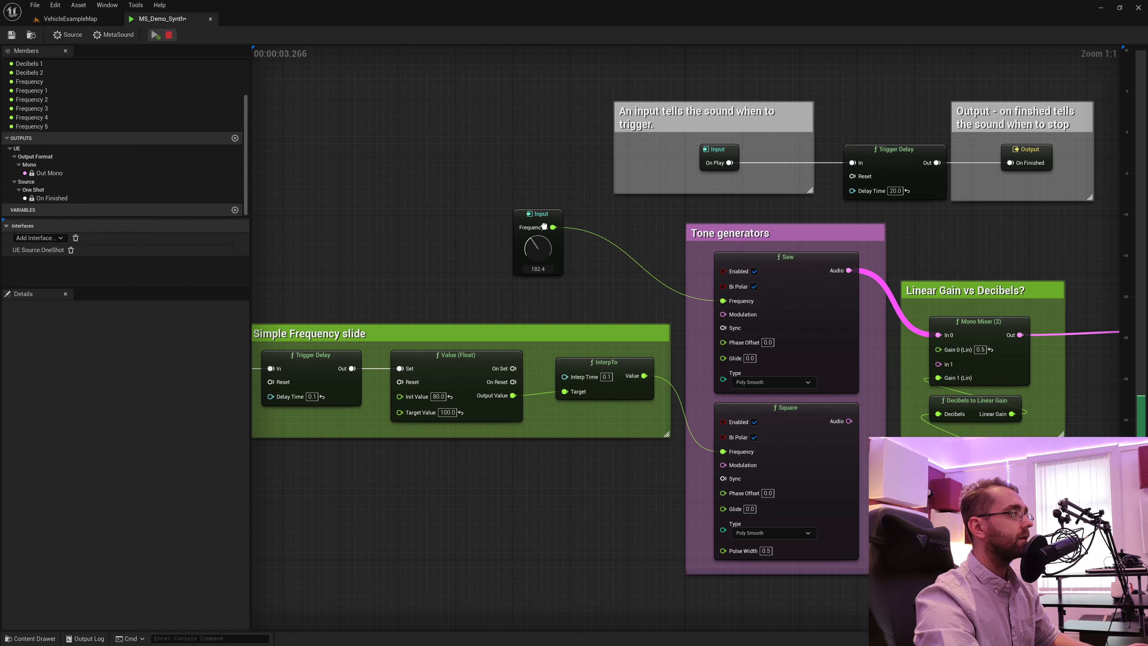
left_click_drag(545, 226, 552, 182)
left_click_drag(544, 242, 246, 57)
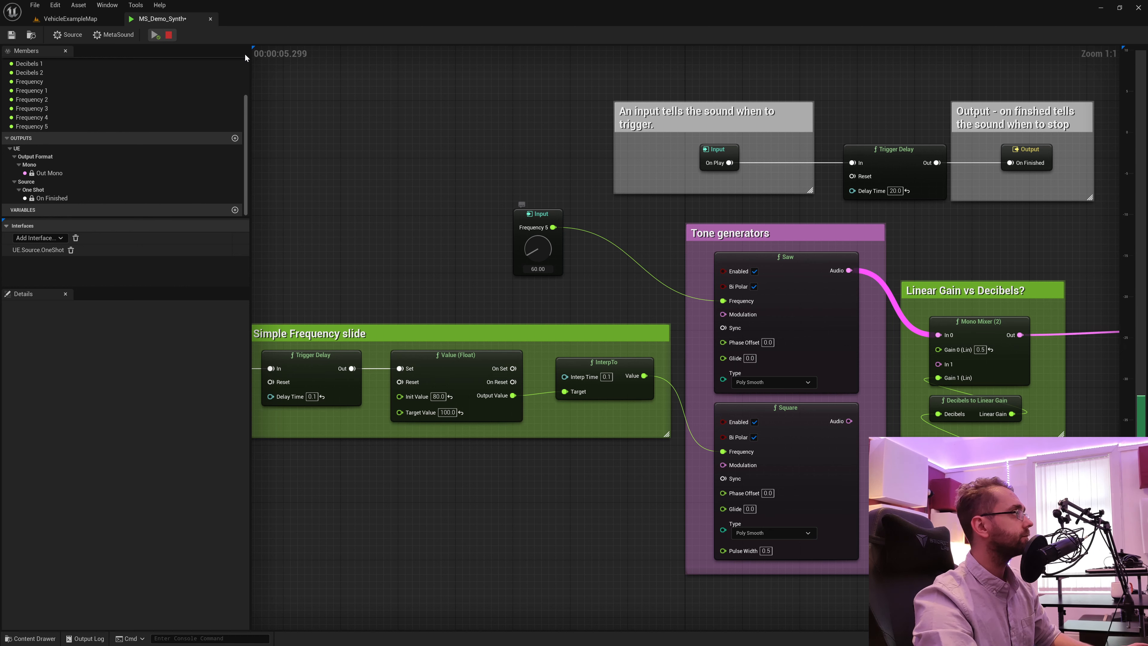
- Stop the playback and delete the Frequency 5 knob input node feeding the Saw generator from the graph
left_click(168, 35)
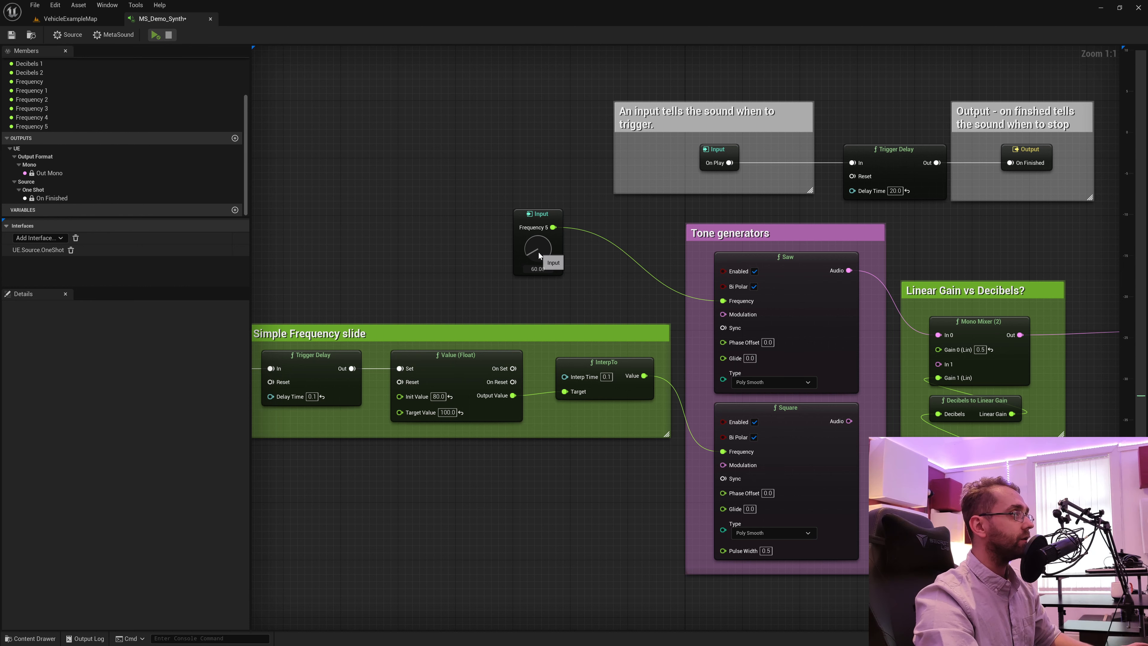
left_click(541, 238)
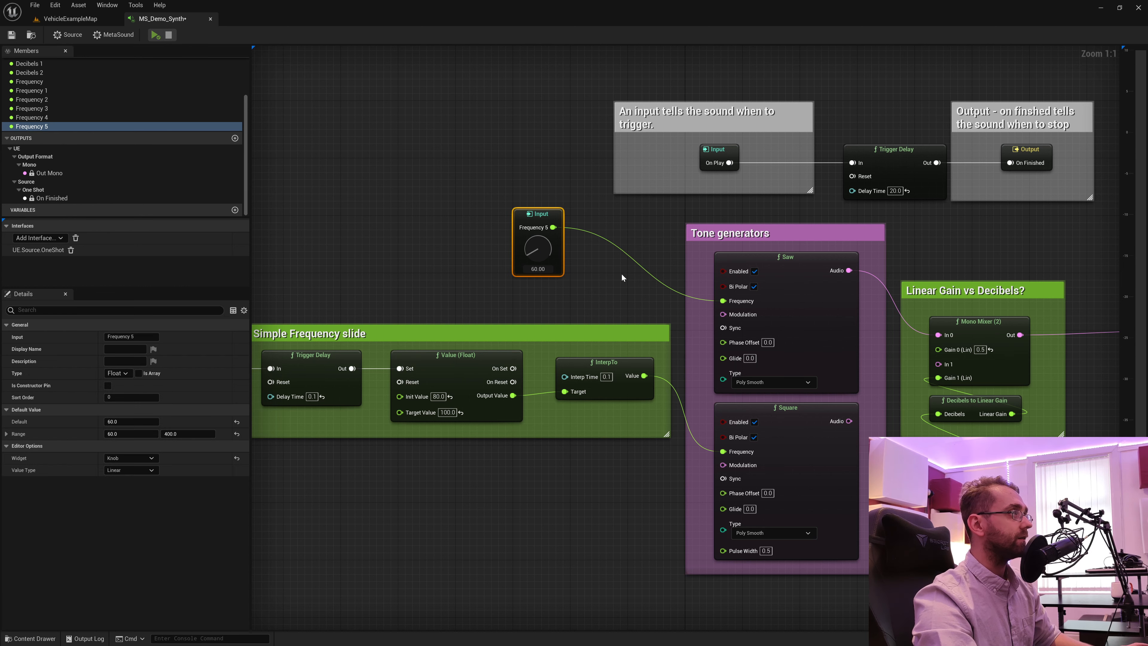
left_click(787, 260)
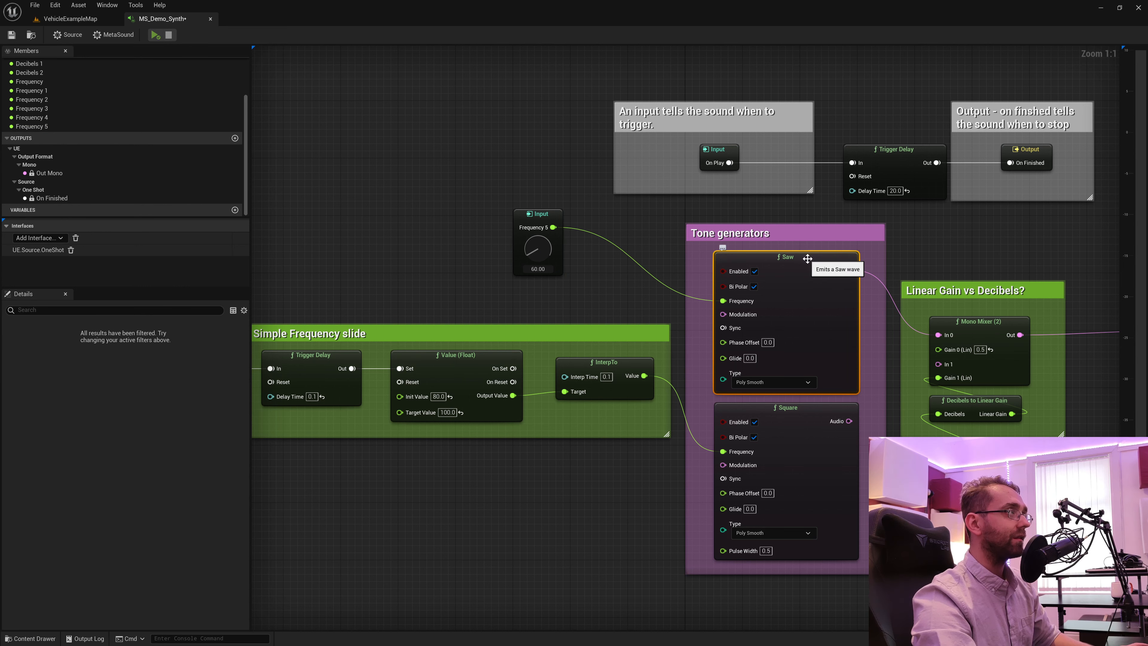
right_click_drag(617, 298, 591, 279)
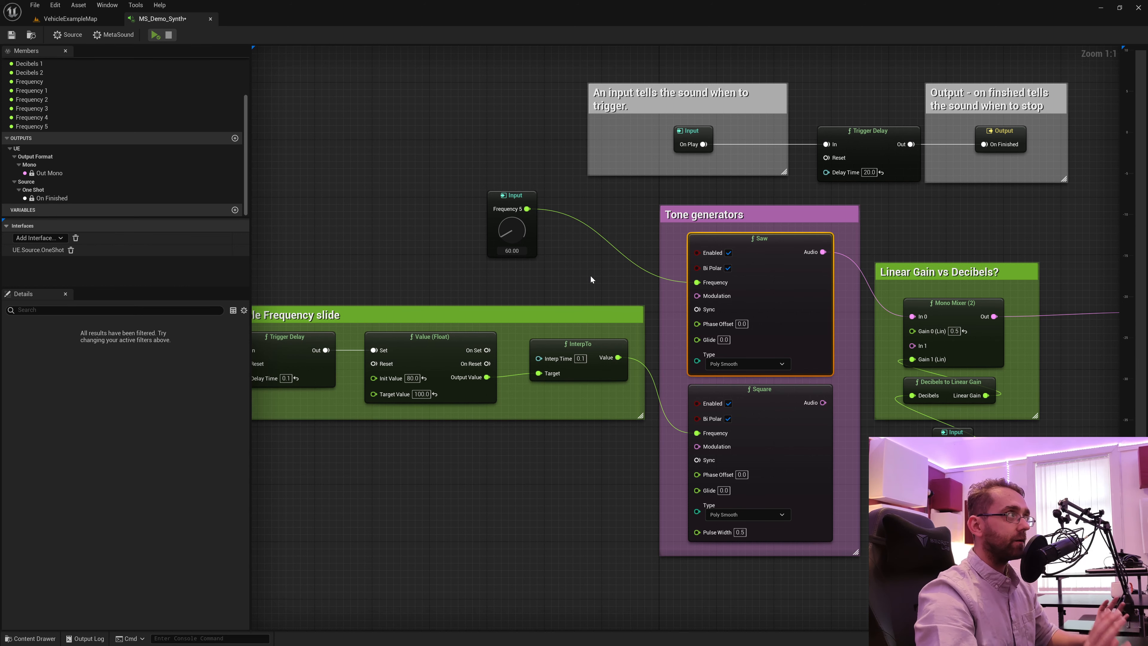
left_click(514, 240)
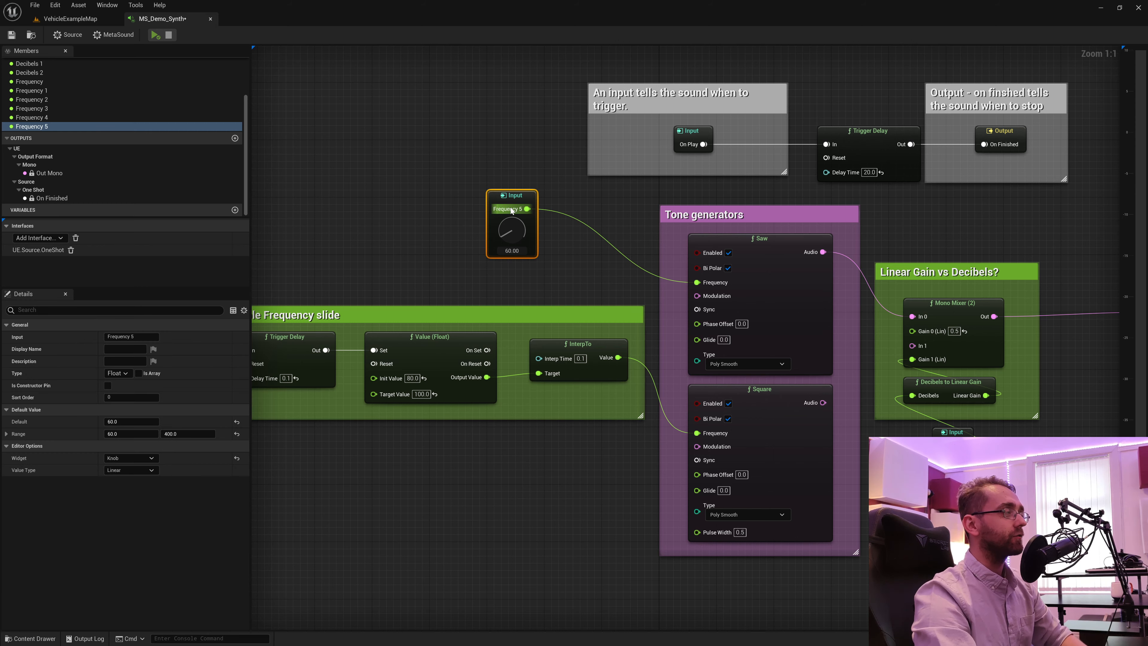
key("Delete")
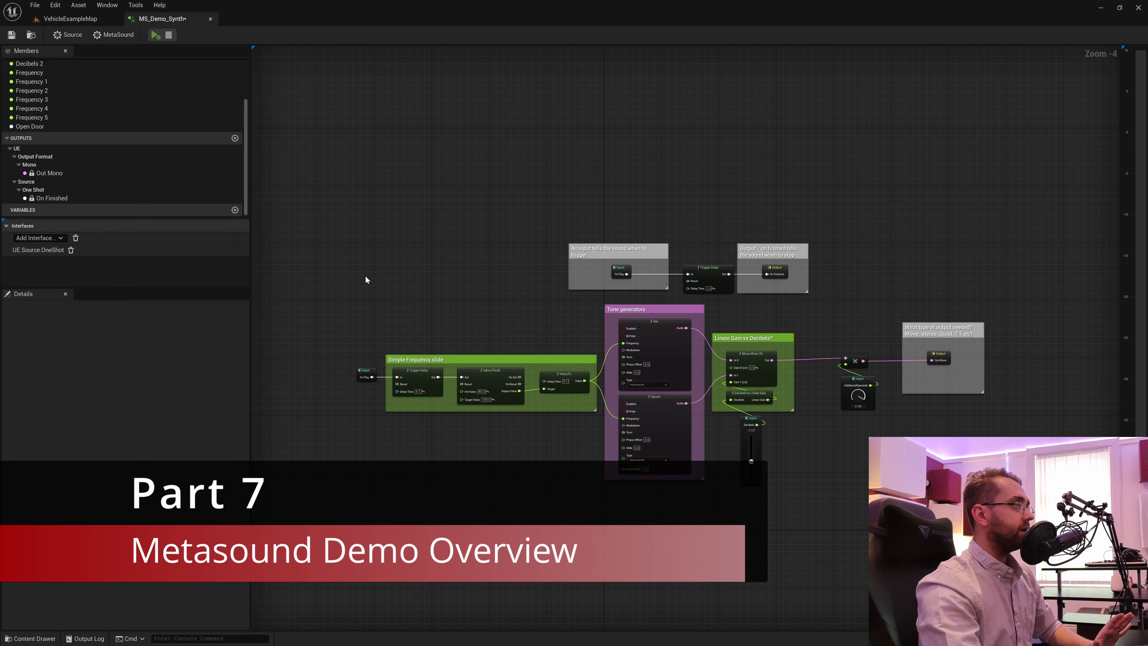
- Survey the complete synth graph and highlight the trigger chain running from On Play to On Finished
left_click_drag(686, 379, 931, 431)
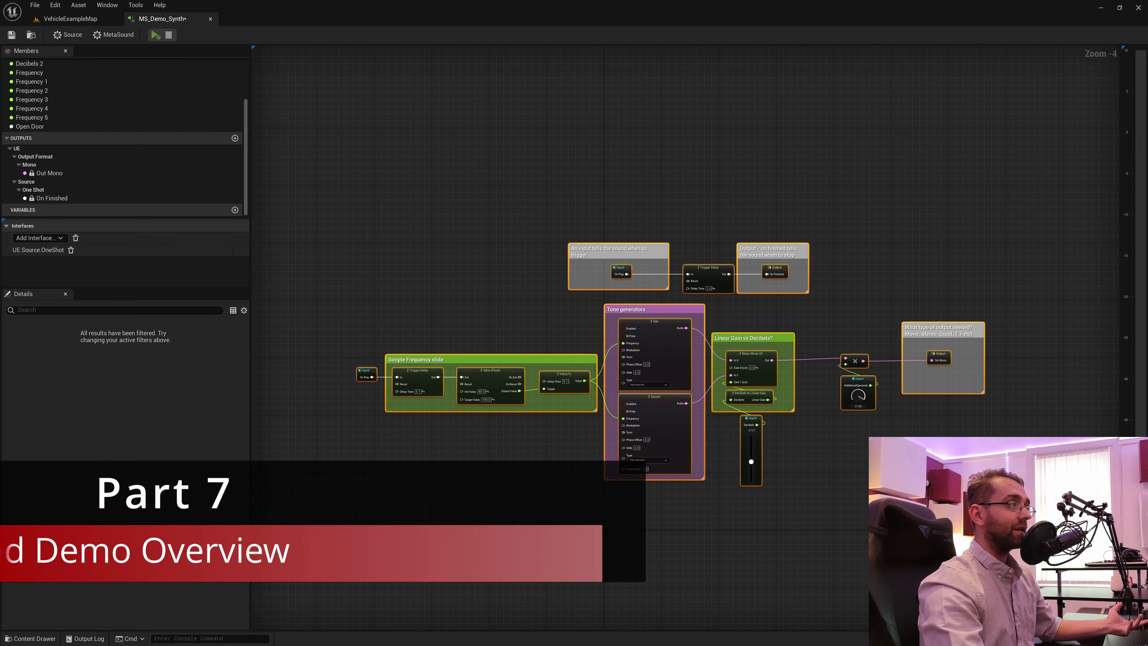
scroll(817, 490, "up", 2)
right_click_drag(817, 490, 919, 605)
left_click_drag(472, 274, 919, 243)
scroll(922, 253, "up", 2)
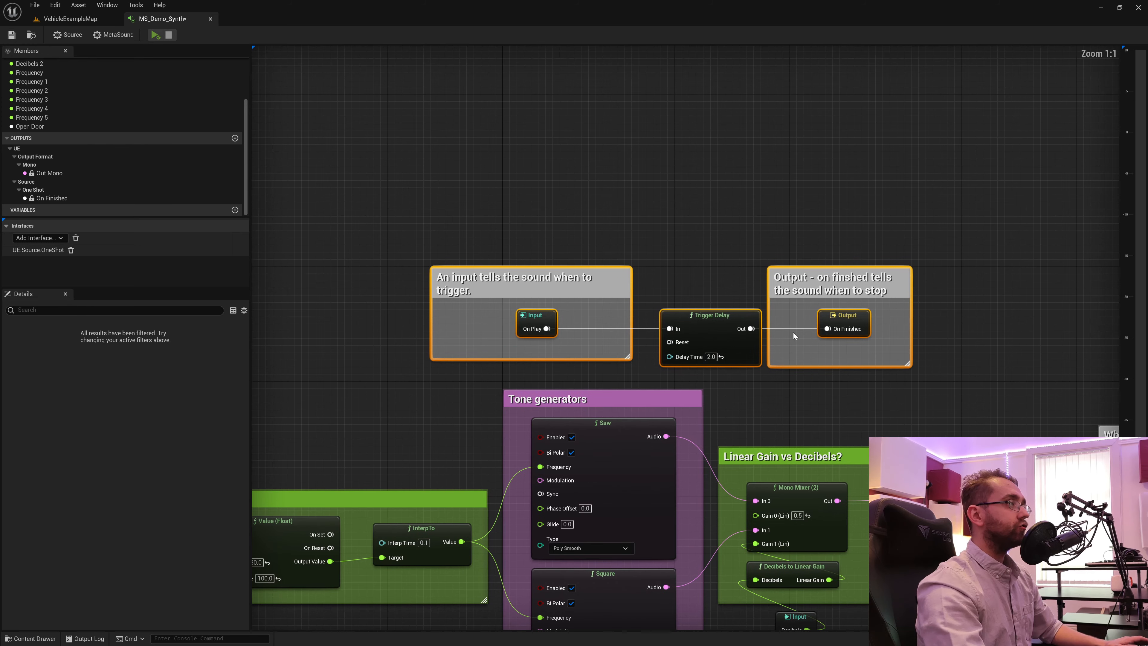
left_click(622, 227)
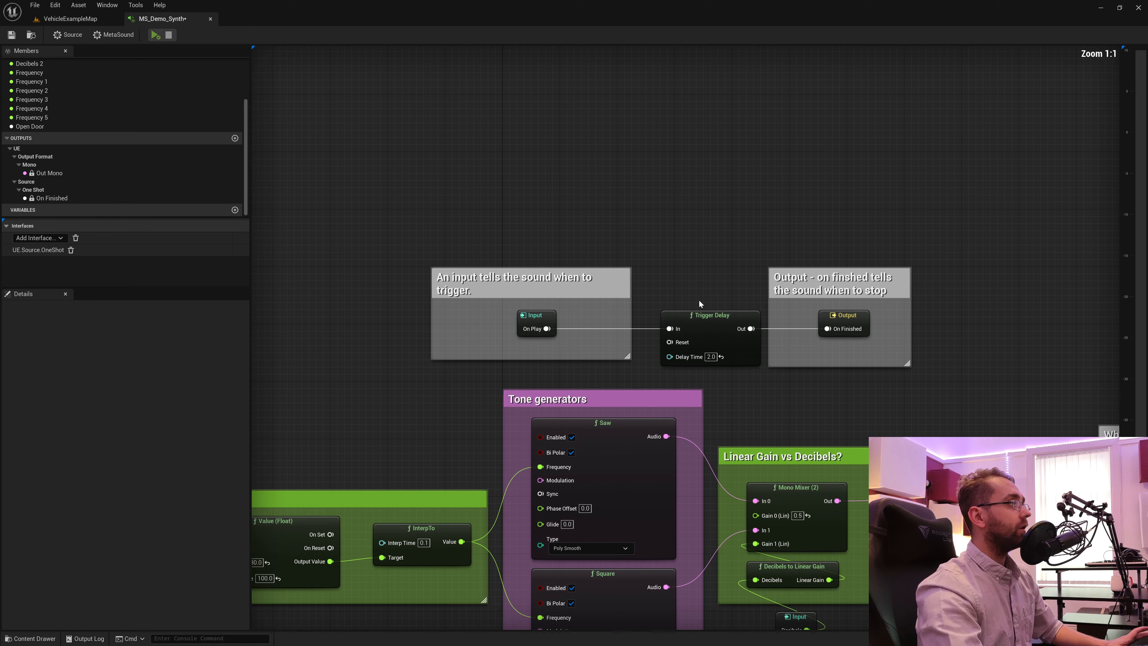
- Examine the On Play input, the Trigger Delay's Delay Time and Out pin, and the On Finished output
right_click_drag(699, 299, 584, 260)
left_click(418, 276)
left_click(731, 276)
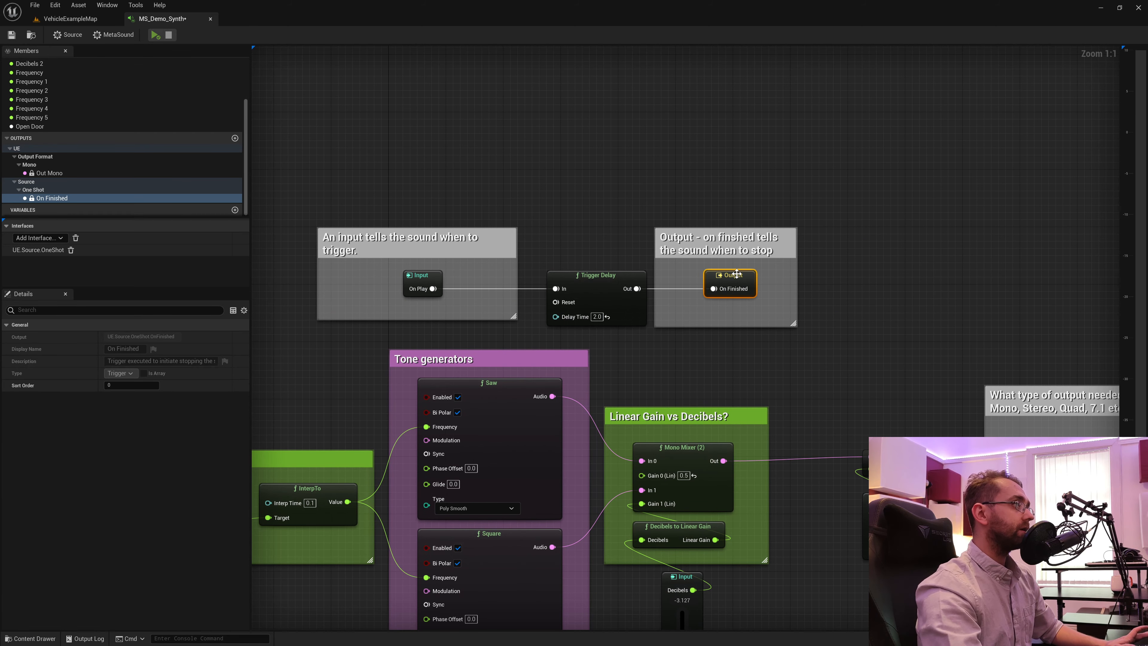
left_click(418, 277)
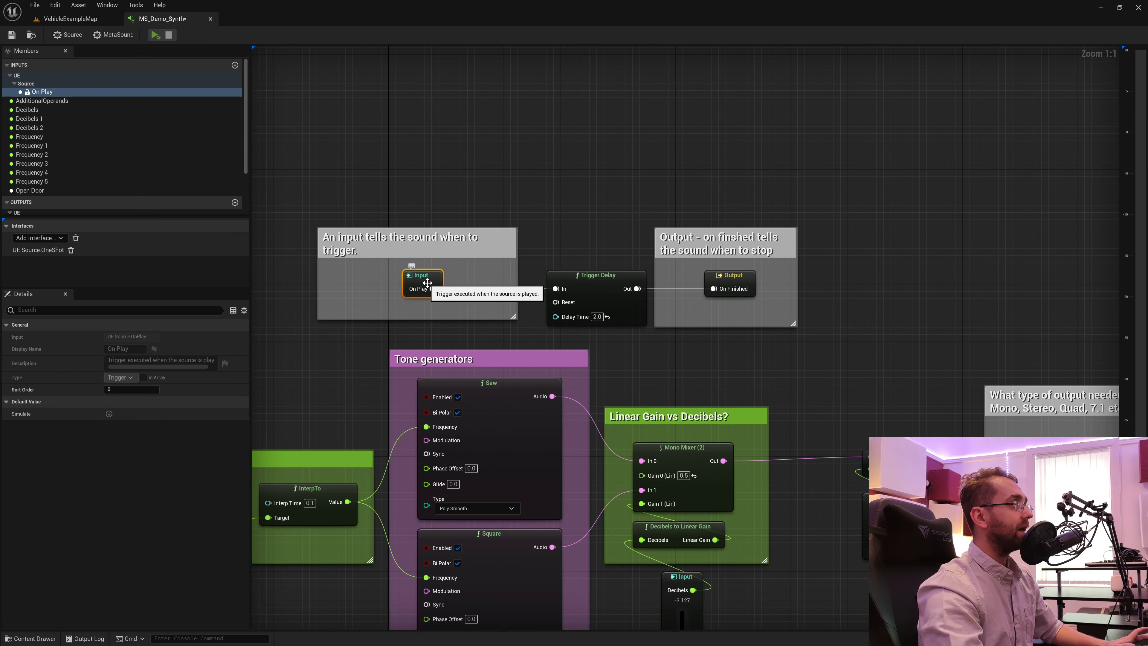
left_click_drag(386, 297, 448, 269)
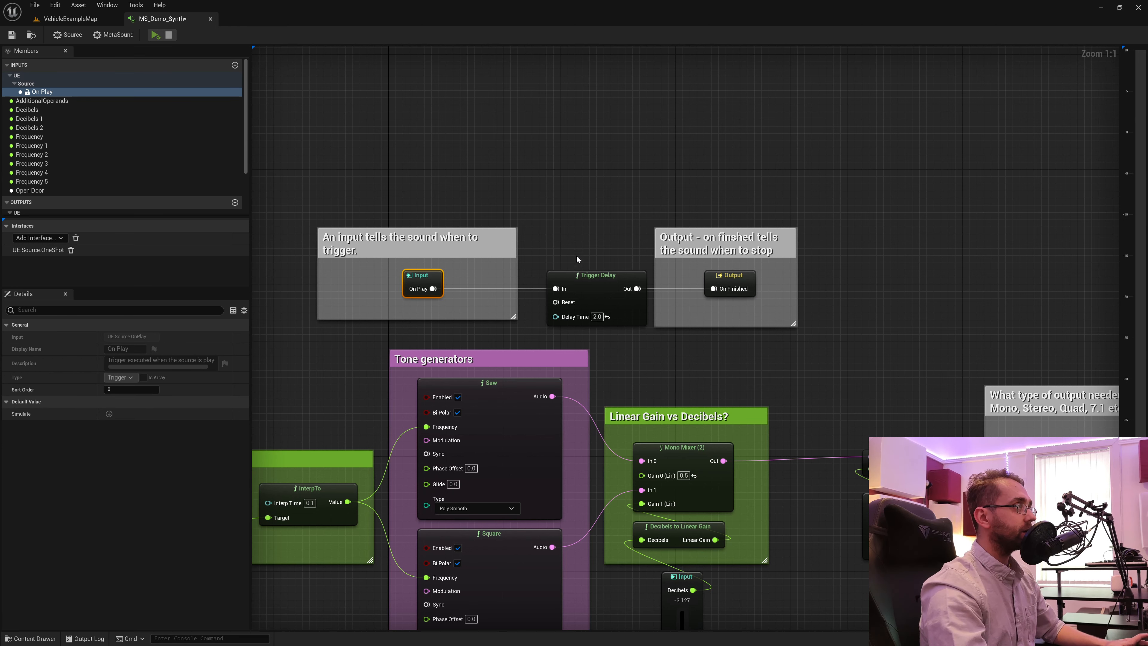
left_click(597, 317)
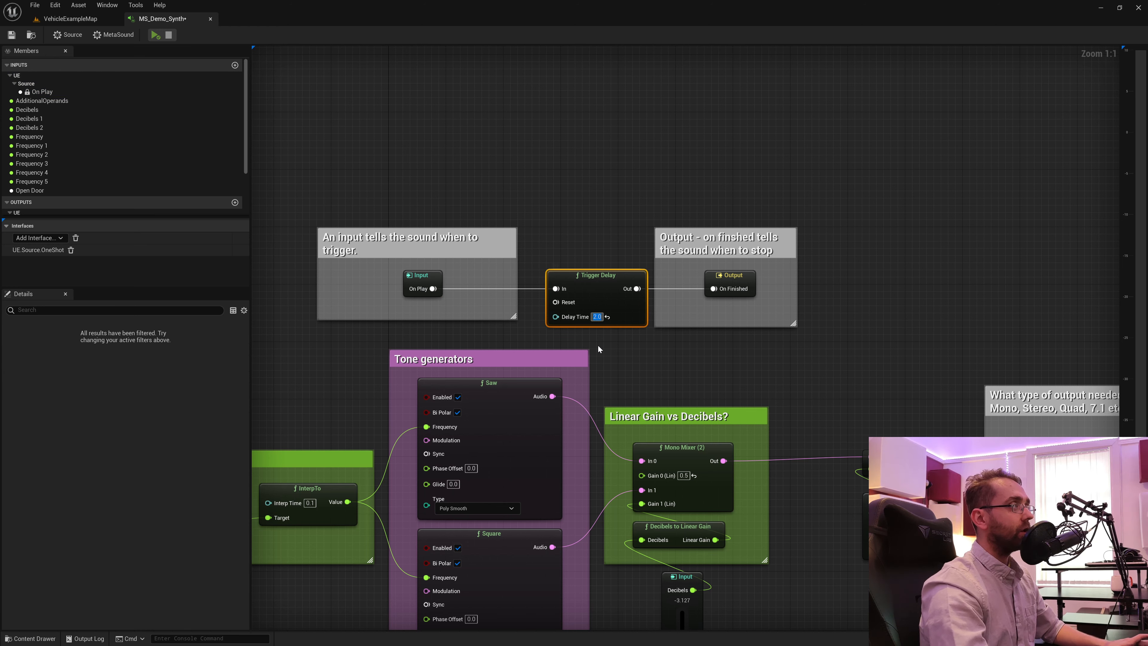
left_click_drag(630, 242, 640, 287)
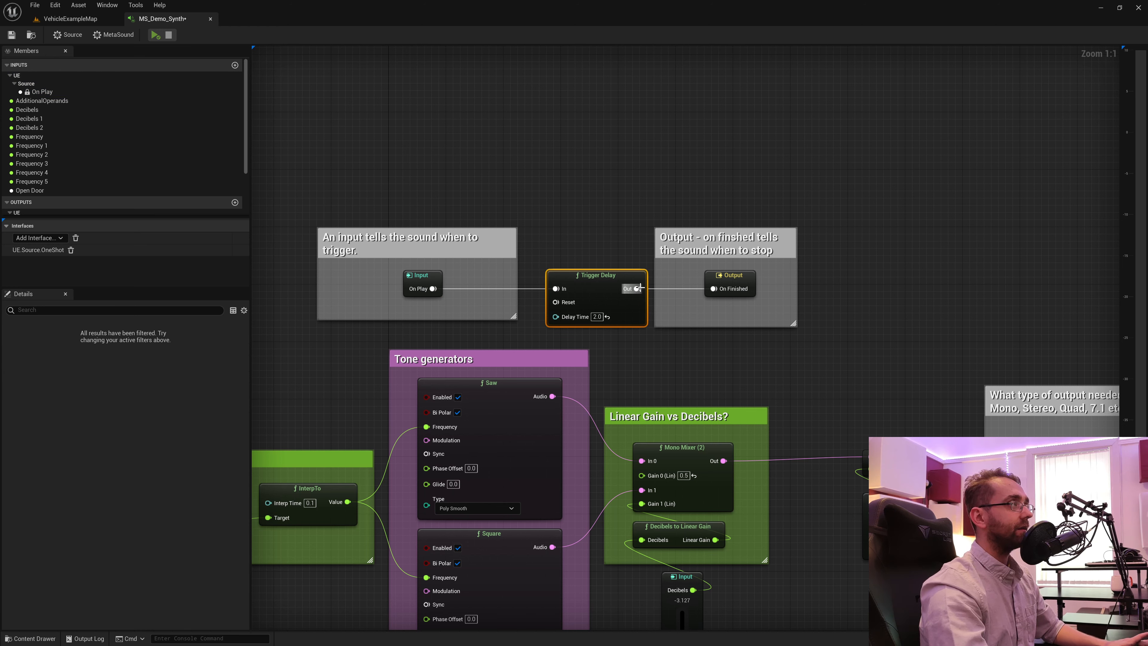
left_click(735, 292)
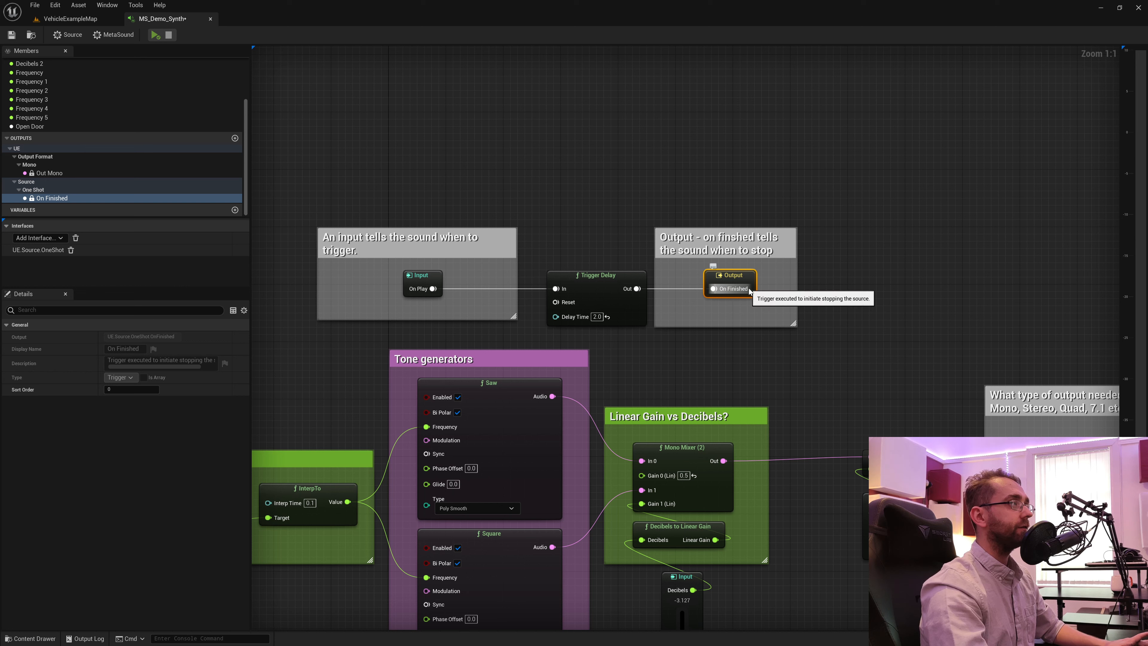
left_click(434, 277)
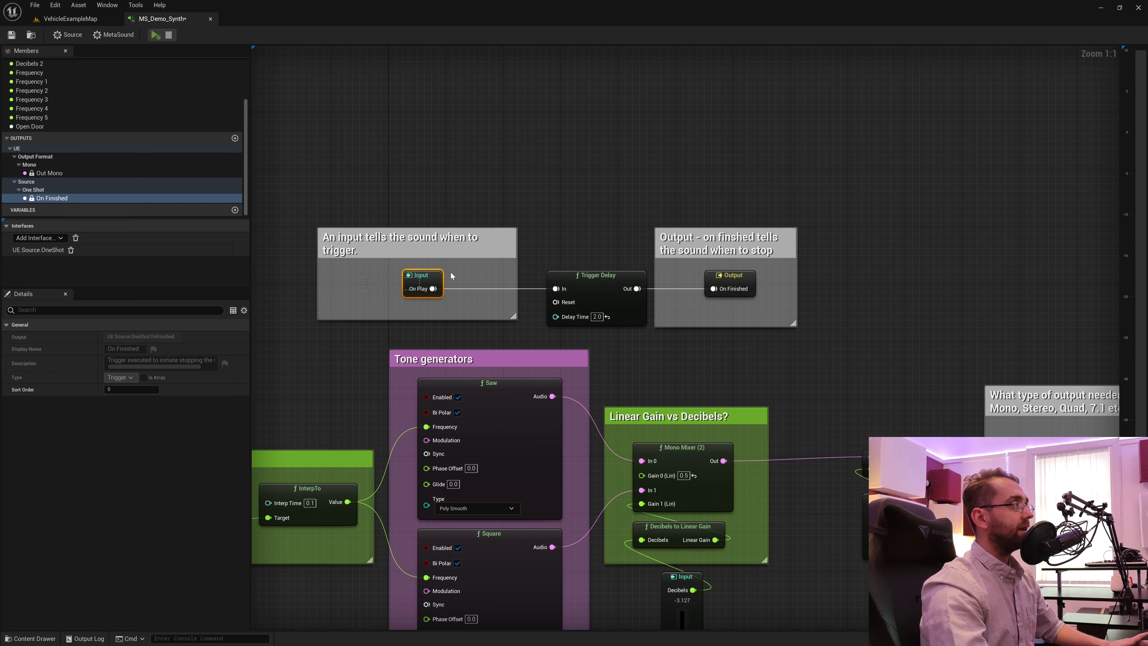
- Audition the sound with its delayed On Finished trigger and save the MetaSound
left_click(154, 36)
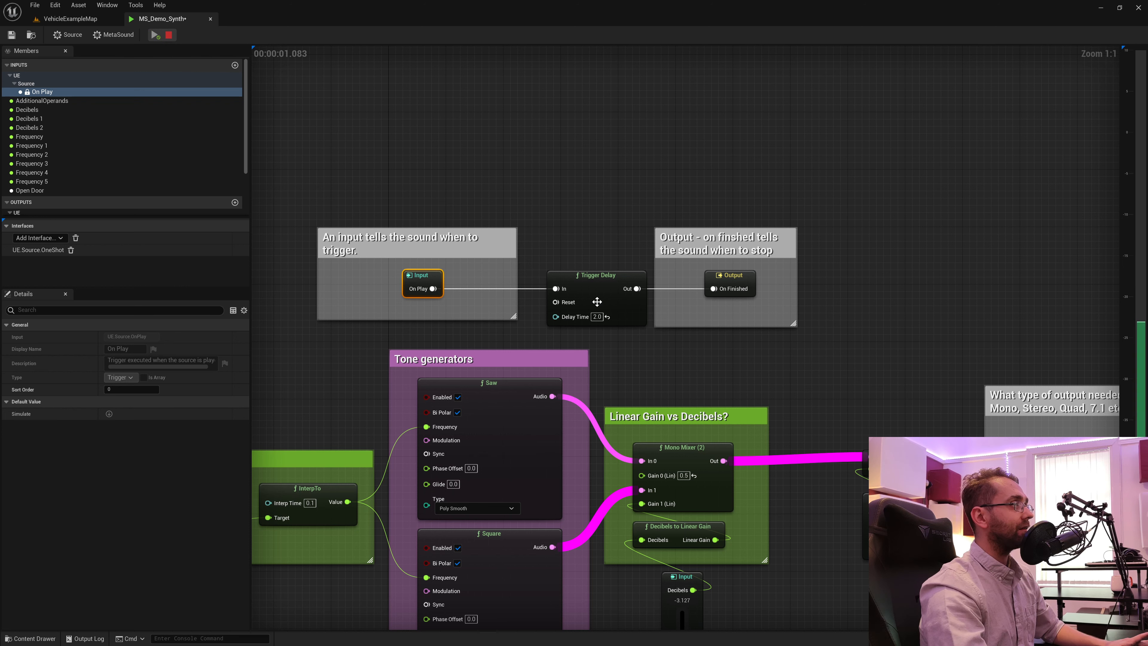
left_click(746, 273)
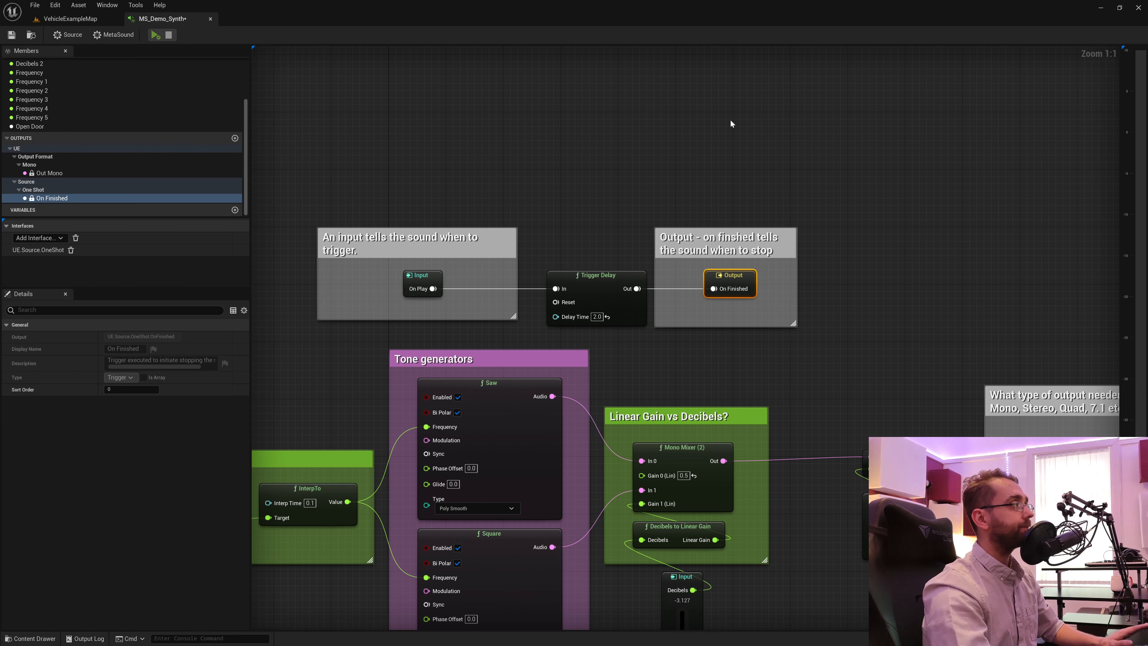
left_click(16, 39)
- Highlight the audio chain from the Simple Frequency slide through the tone generators and gain section to Out Mono
scroll(571, 372, "down", 1)
scroll(567, 375, "down", 1)
right_click_drag(568, 375, 957, 359)
scroll(475, 510, "up", 2)
right_click_drag(447, 521, 372, 453)
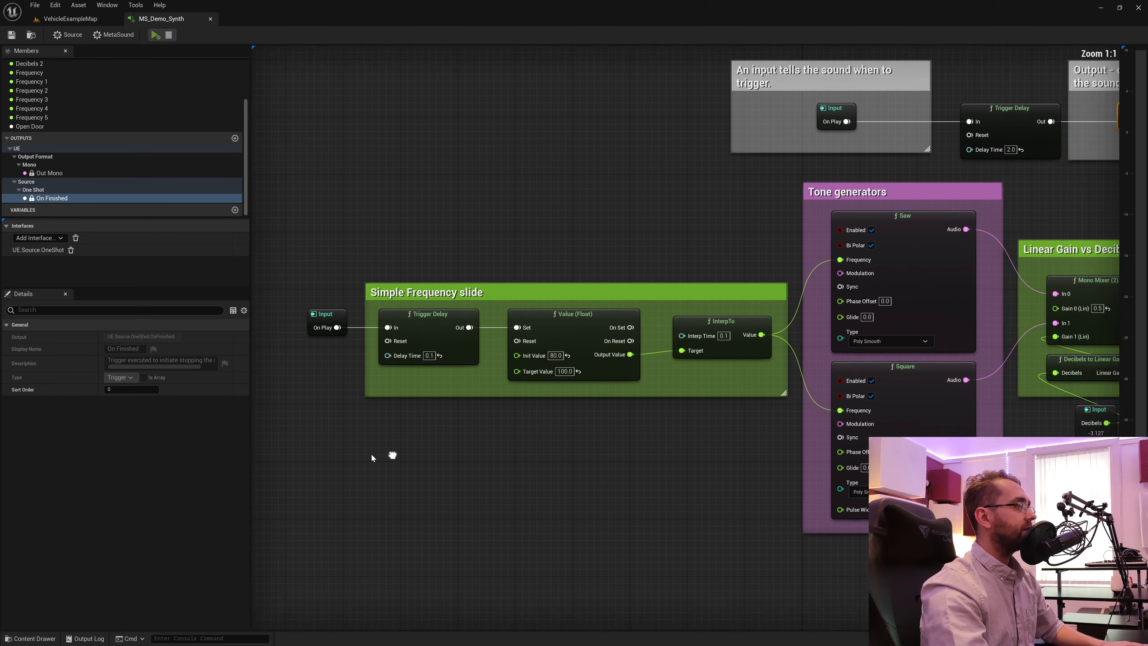
scroll(372, 454, "down", 4)
left_click_drag(340, 501, 1046, 333)
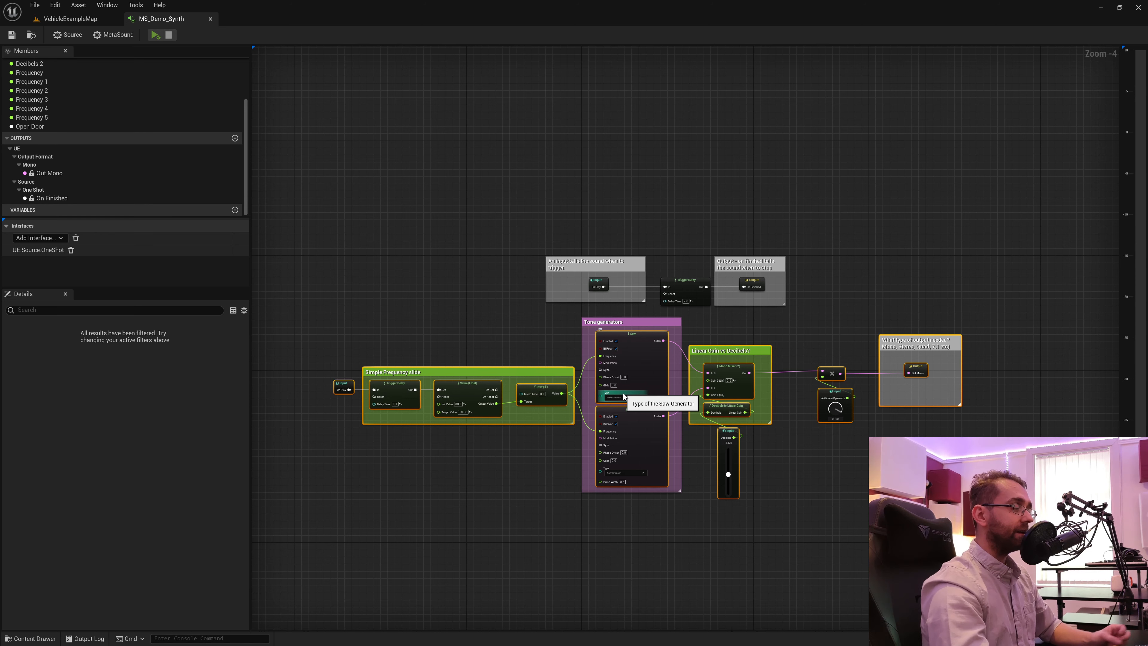
- Inspect the On Play input that triggers the Simple Frequency slide section
scroll(414, 452, "up", 4)
right_click_drag(371, 474, 599, 514)
left_click(475, 292)
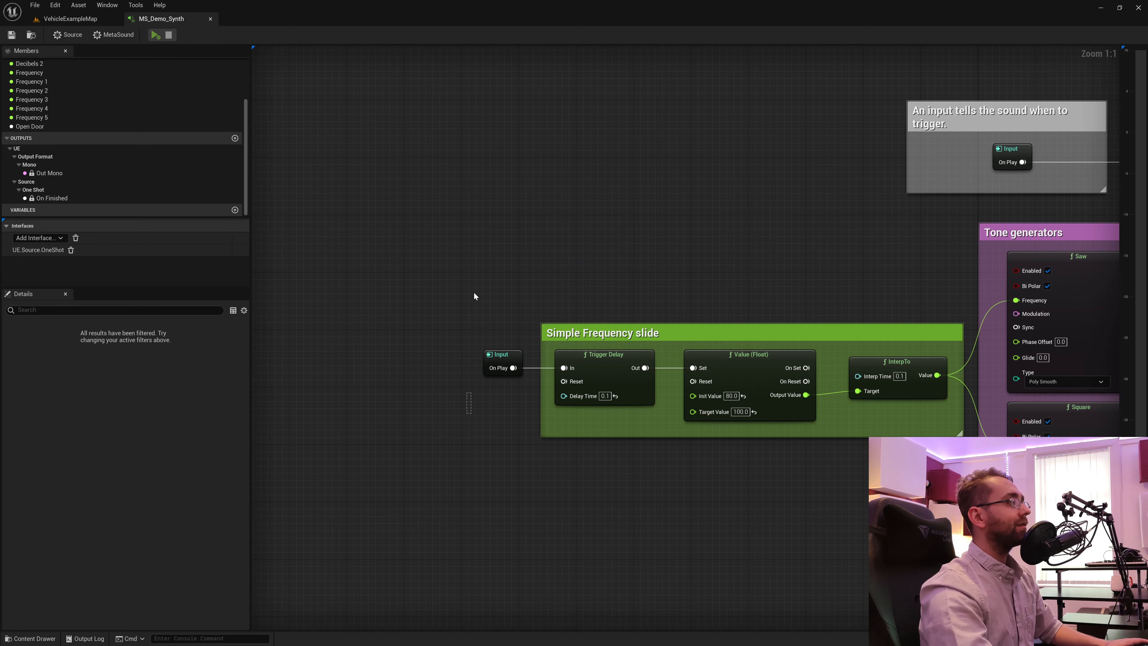
left_click(495, 356)
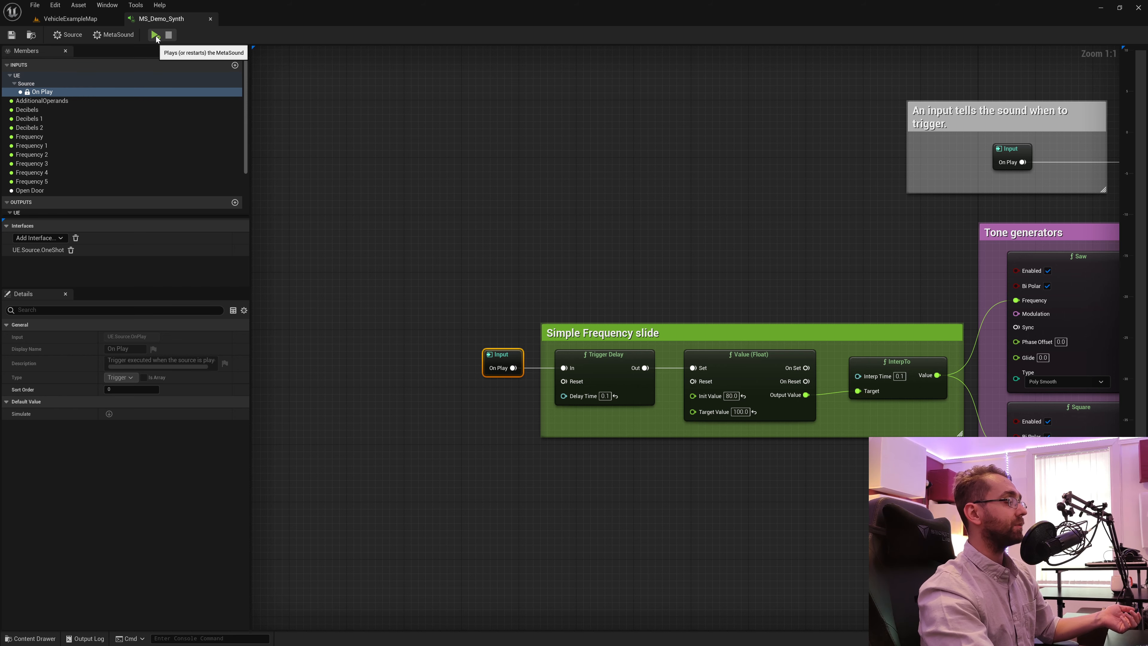
right_click_drag(542, 370, 406, 343)
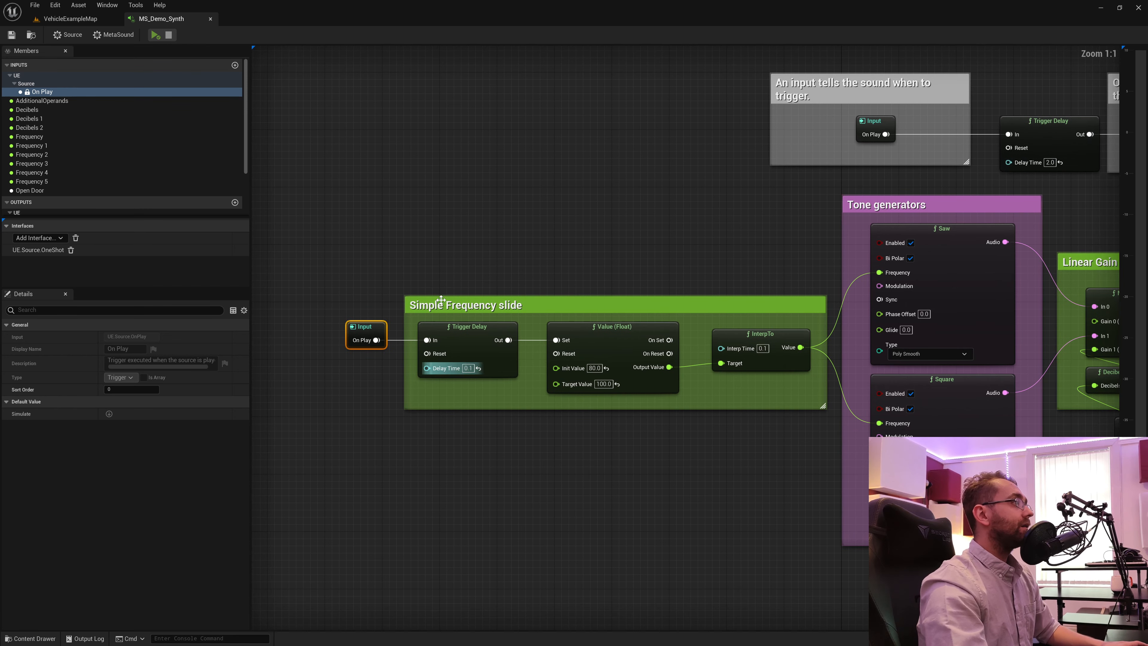
- Examine the Simple Frequency slide comment and the Delay Time of its Trigger Delay node
left_click(535, 312)
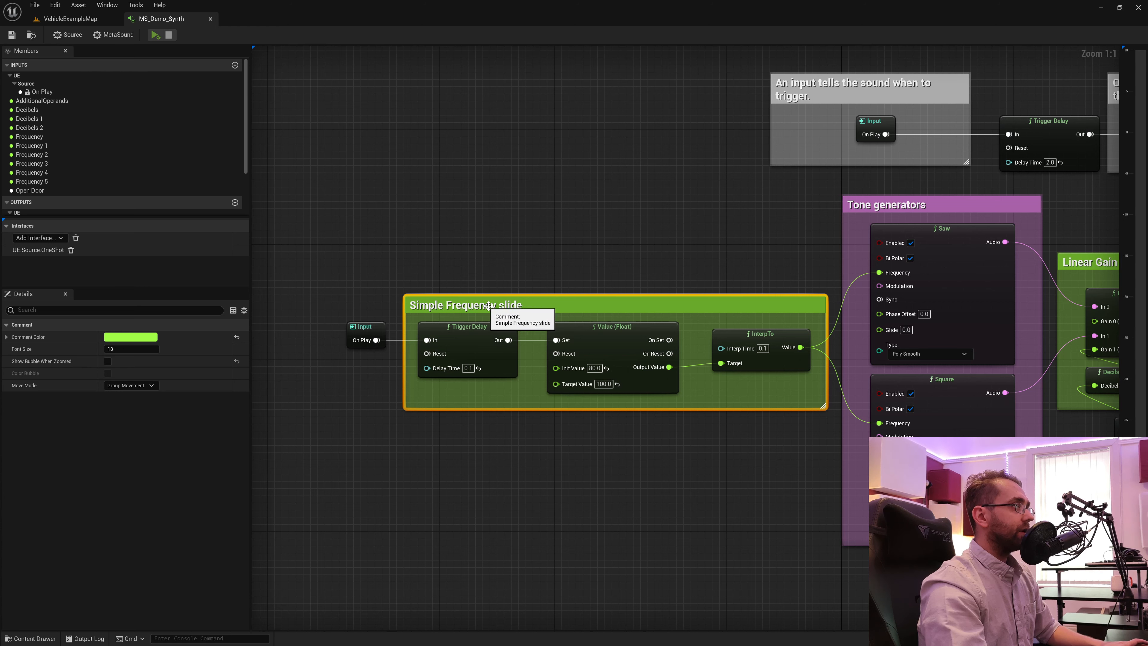
left_click(466, 360)
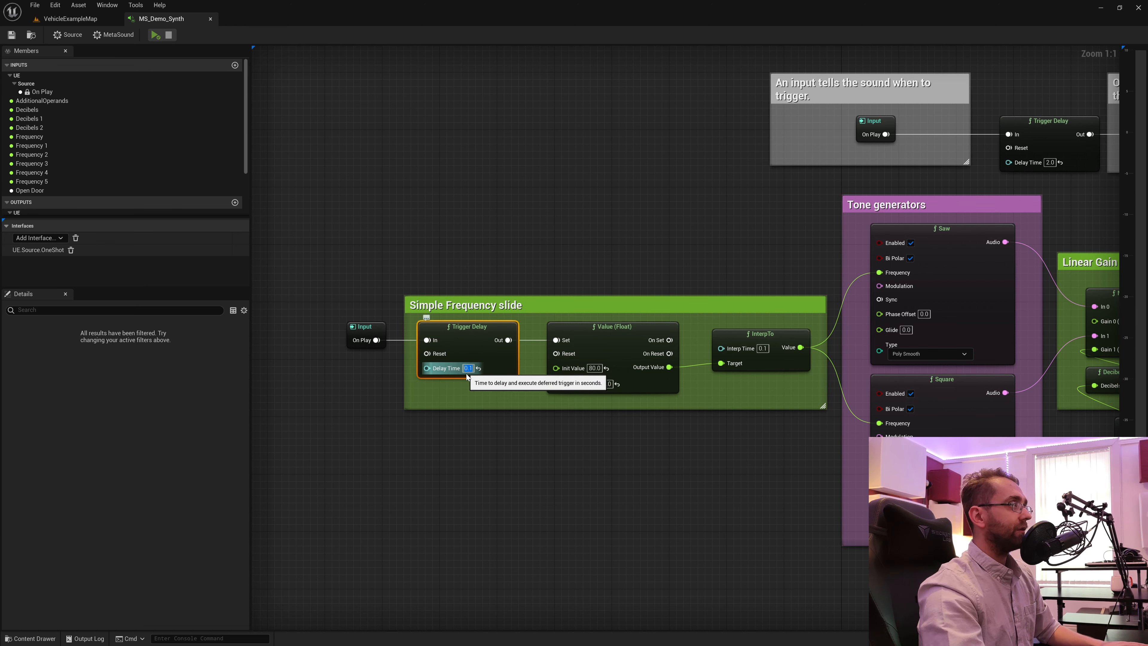
left_click(468, 368)
left_click(472, 385)
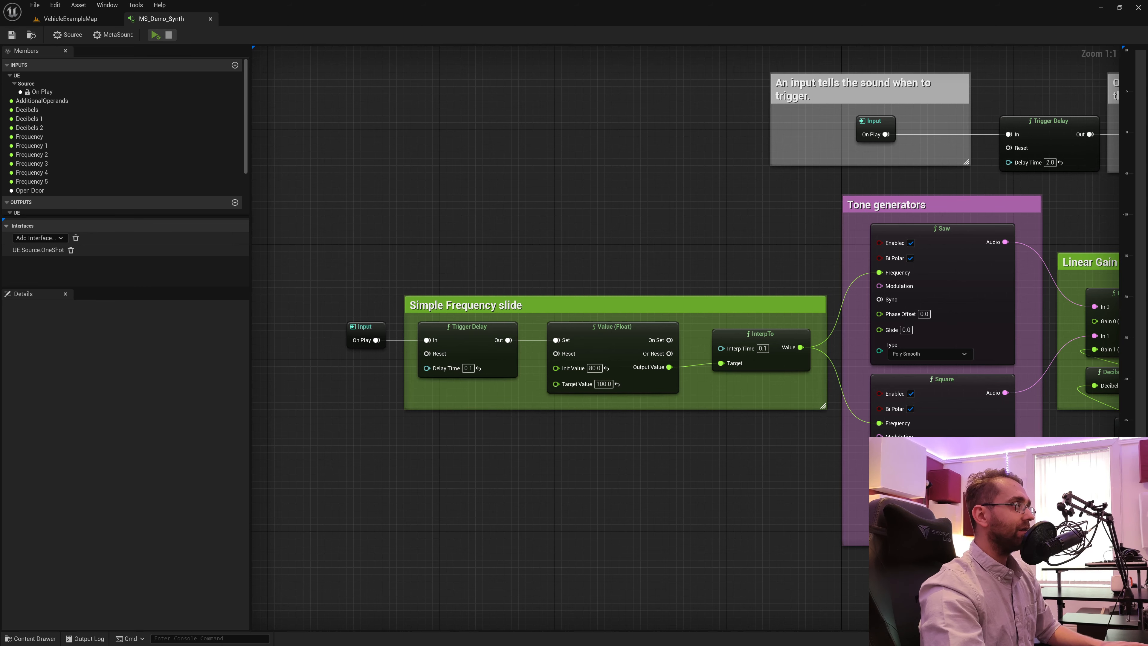
right_click_drag(472, 384, 381, 376)
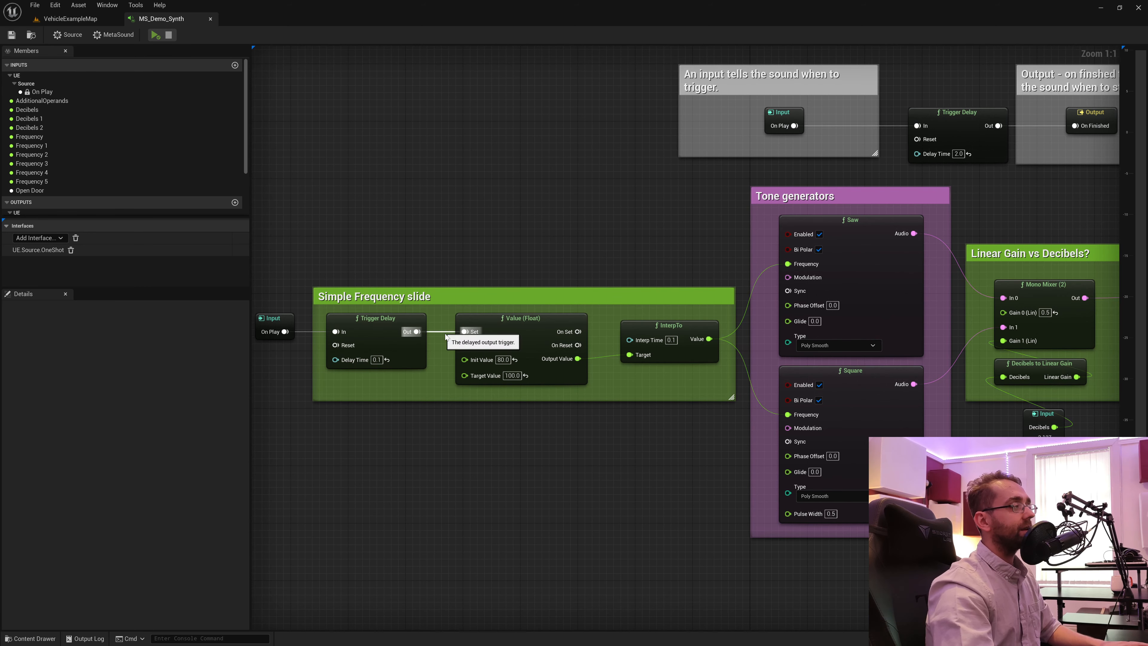
- Examine the Init Value and Target Value of the Value (Float) node and the InterpTo node it feeds
left_click_drag(447, 385, 539, 316)
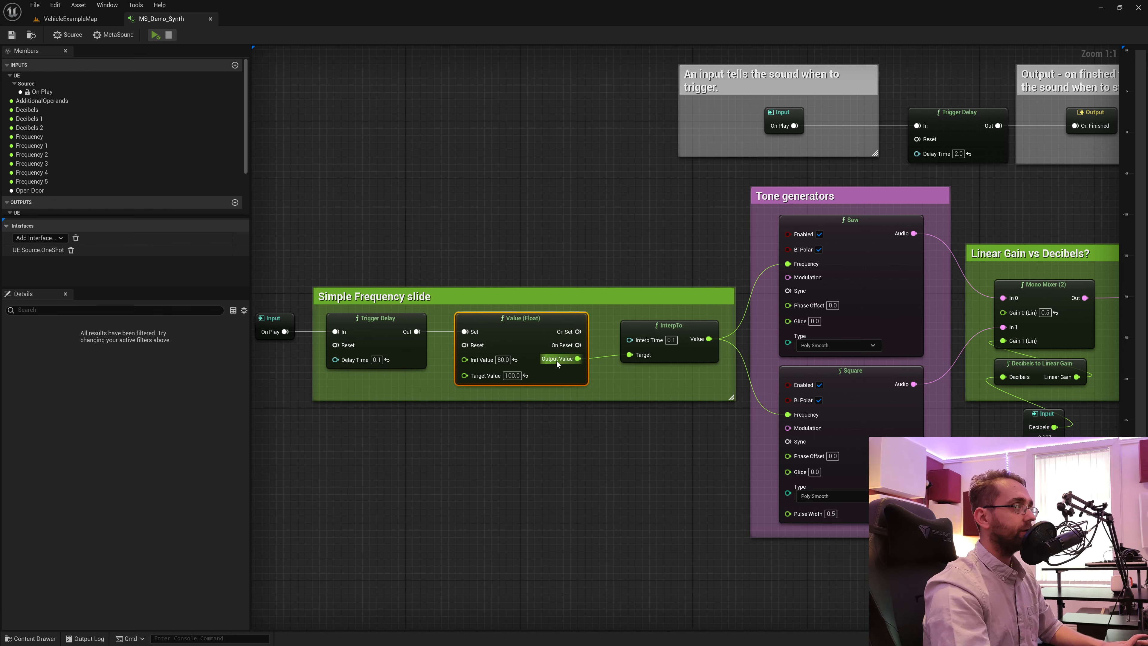
left_click(503, 360)
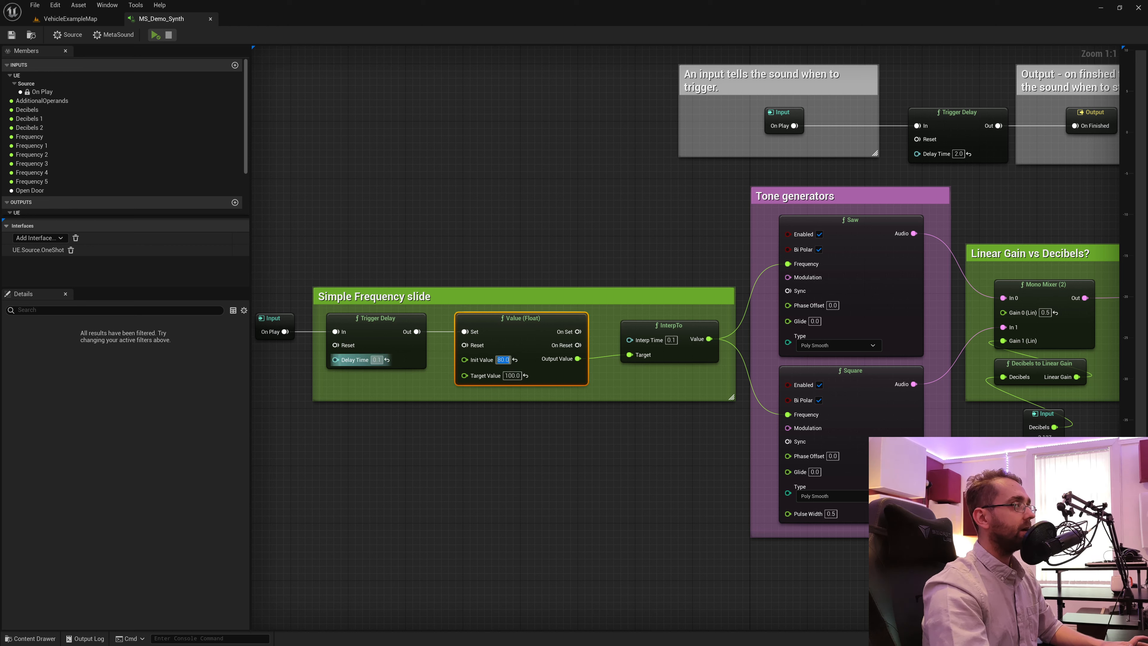
left_click(405, 377)
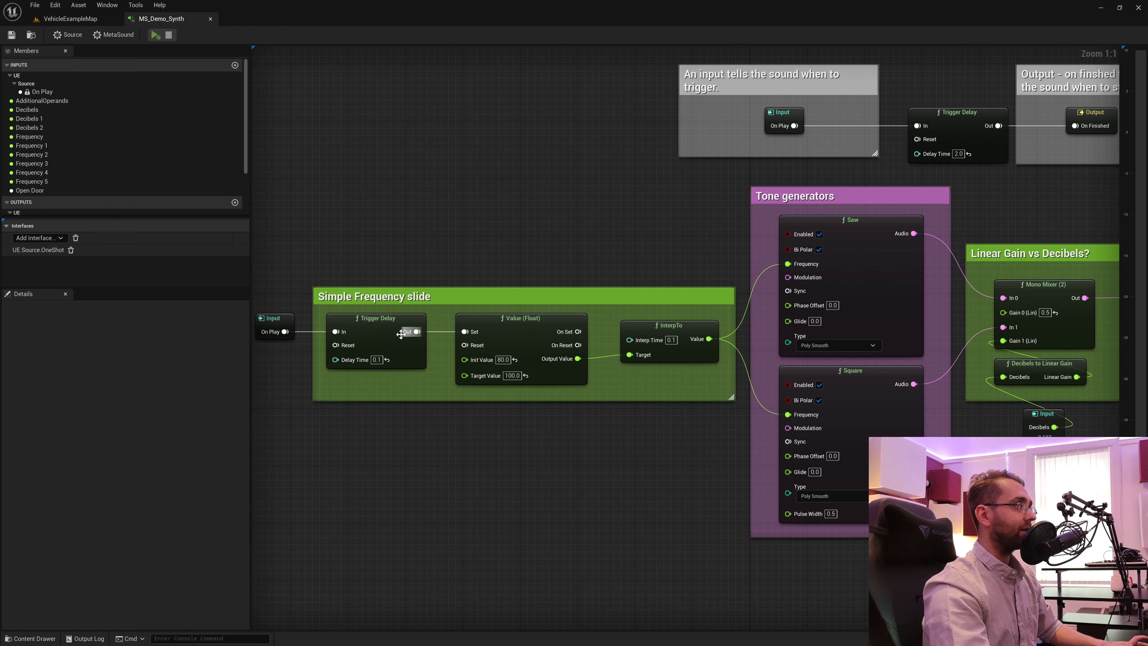
left_click(512, 326)
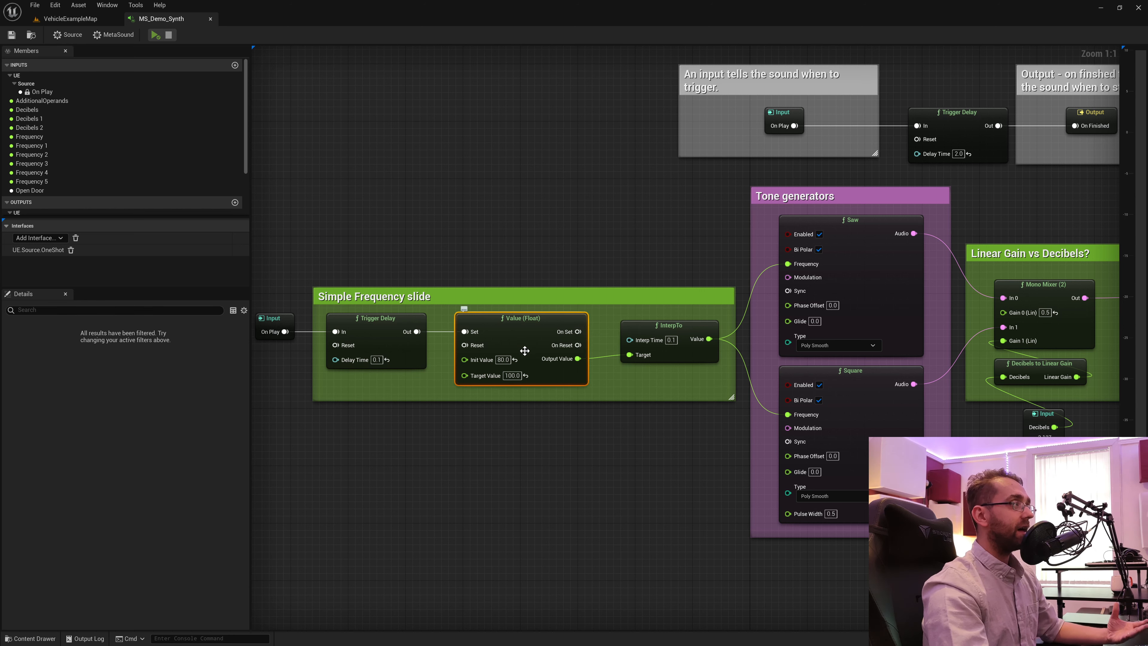
left_click(512, 375)
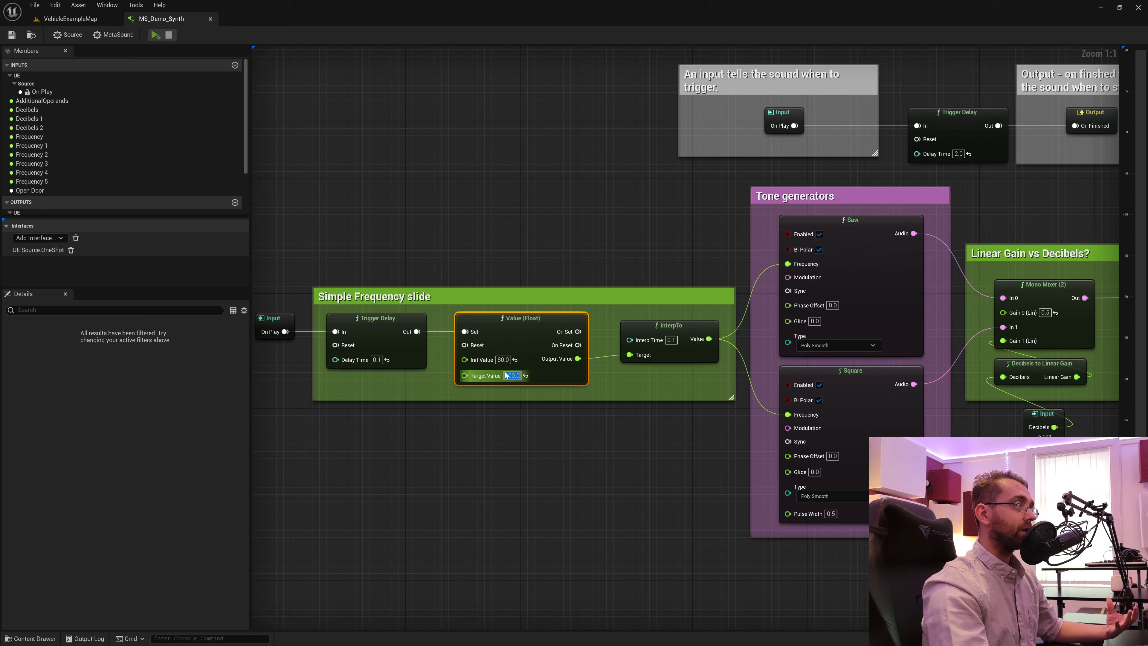
key("Return")
left_click(530, 420)
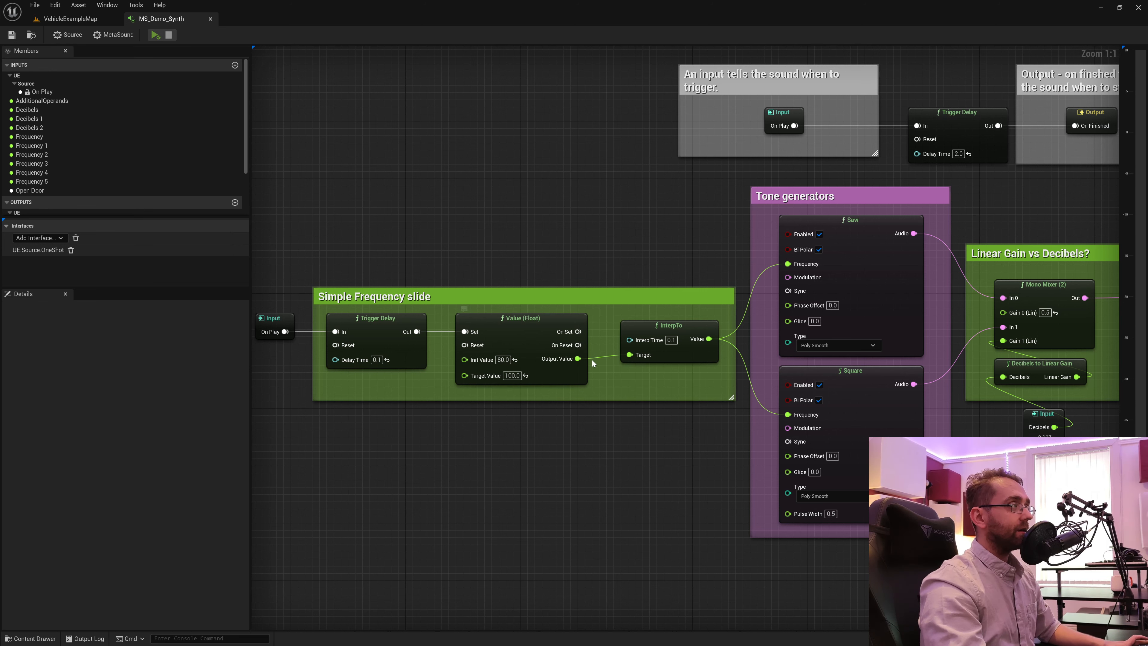
left_click_drag(660, 375, 681, 334)
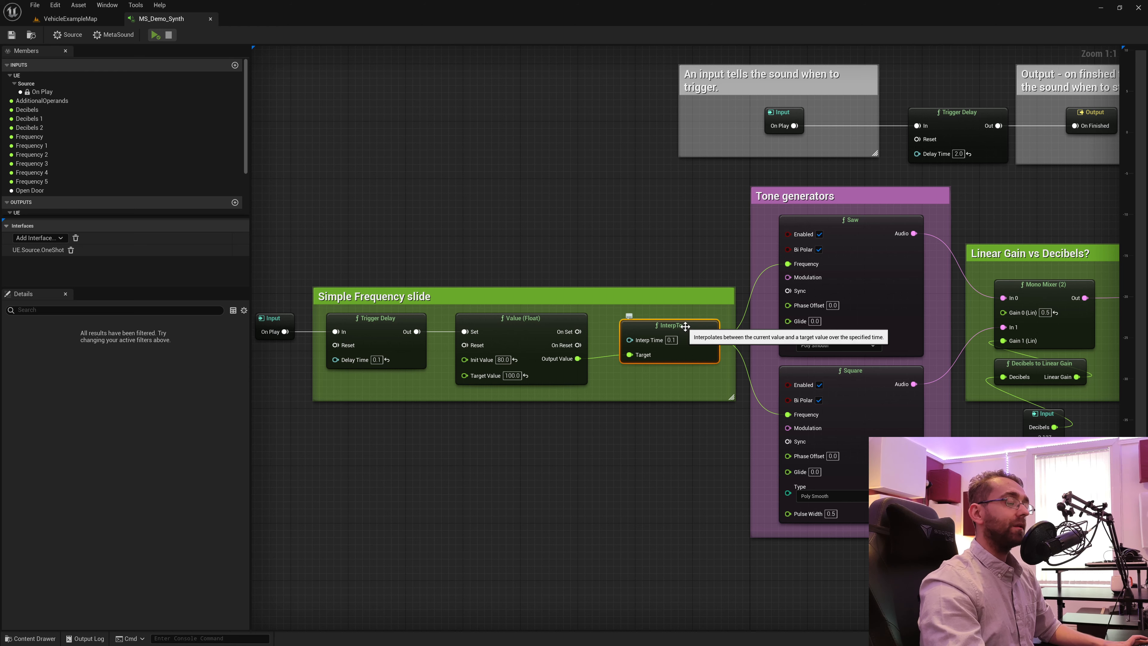
left_click(659, 372)
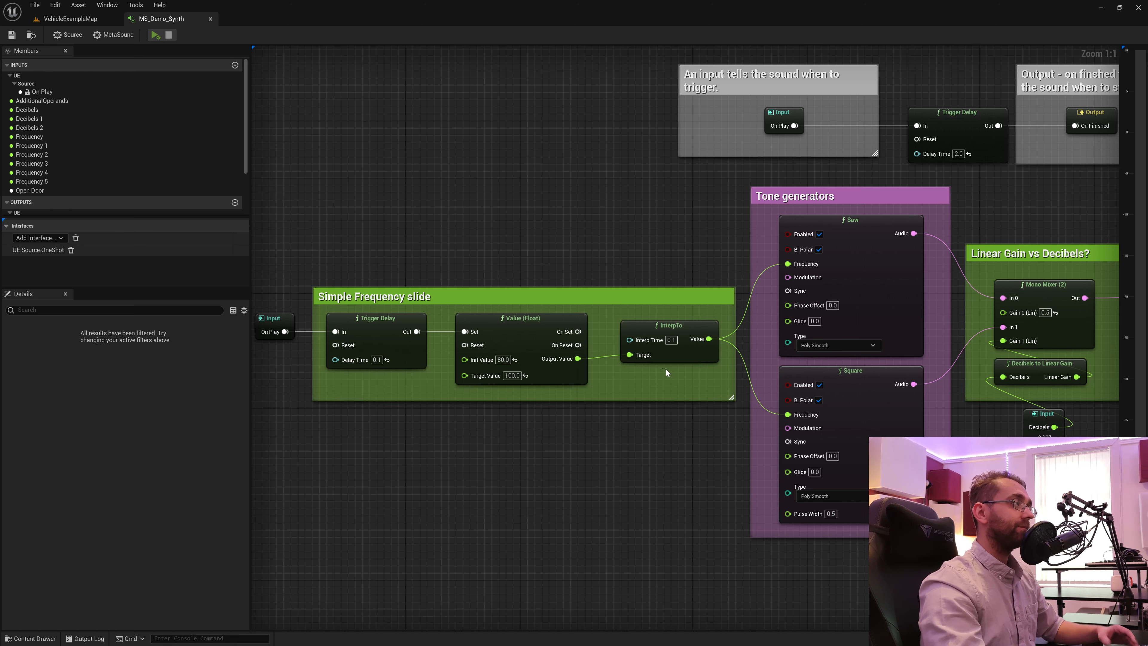
- Examine the Interp Time of the InterpTo node alongside the Init Value and Target Value of the Value (Float) node
left_click(681, 326)
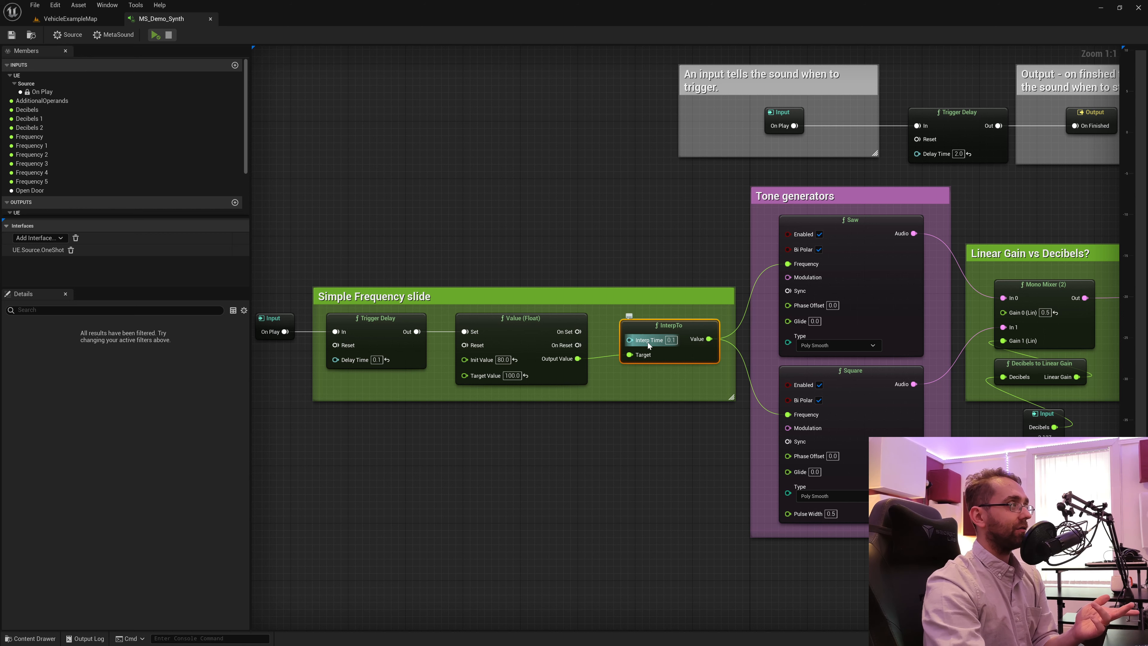
left_click(671, 339)
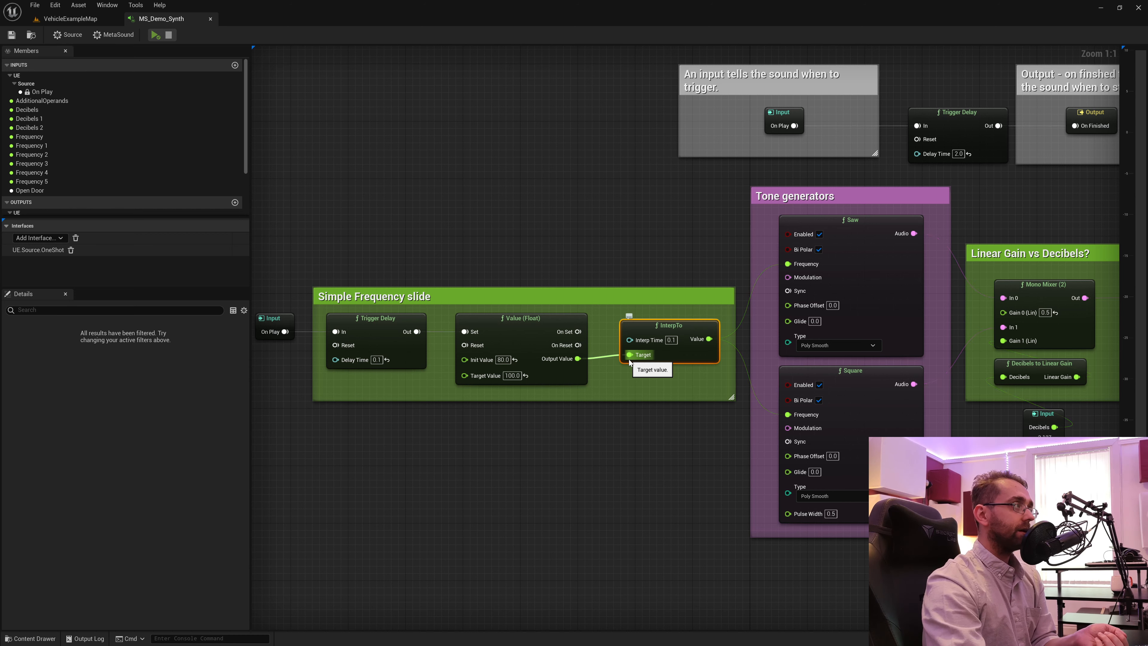
left_click(504, 360)
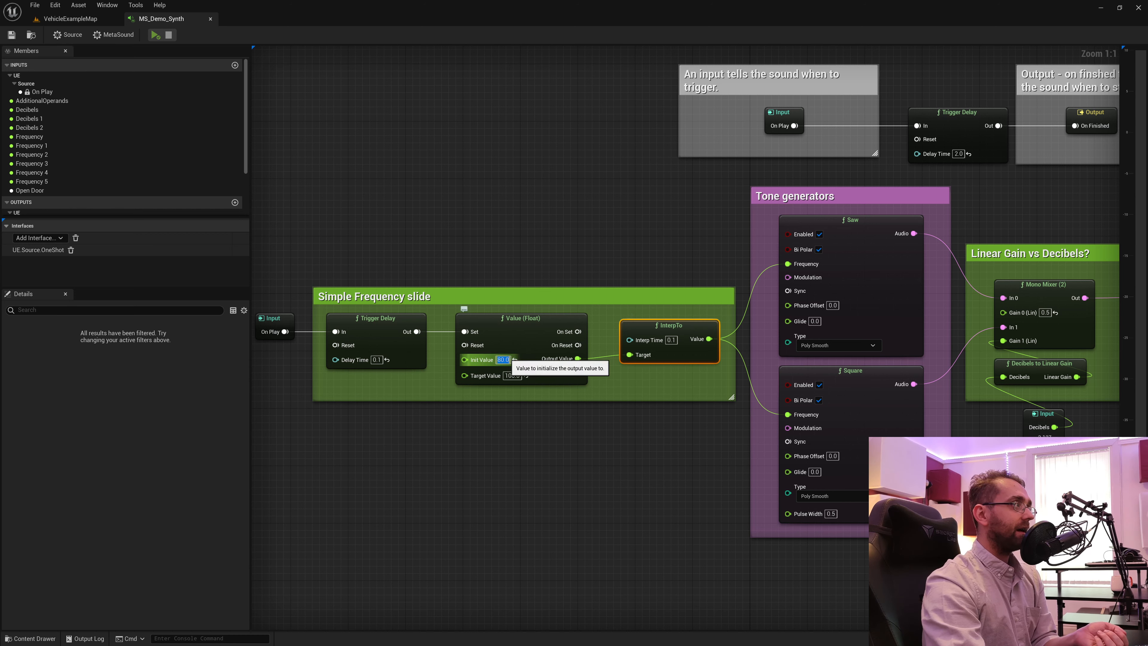
left_click(378, 361)
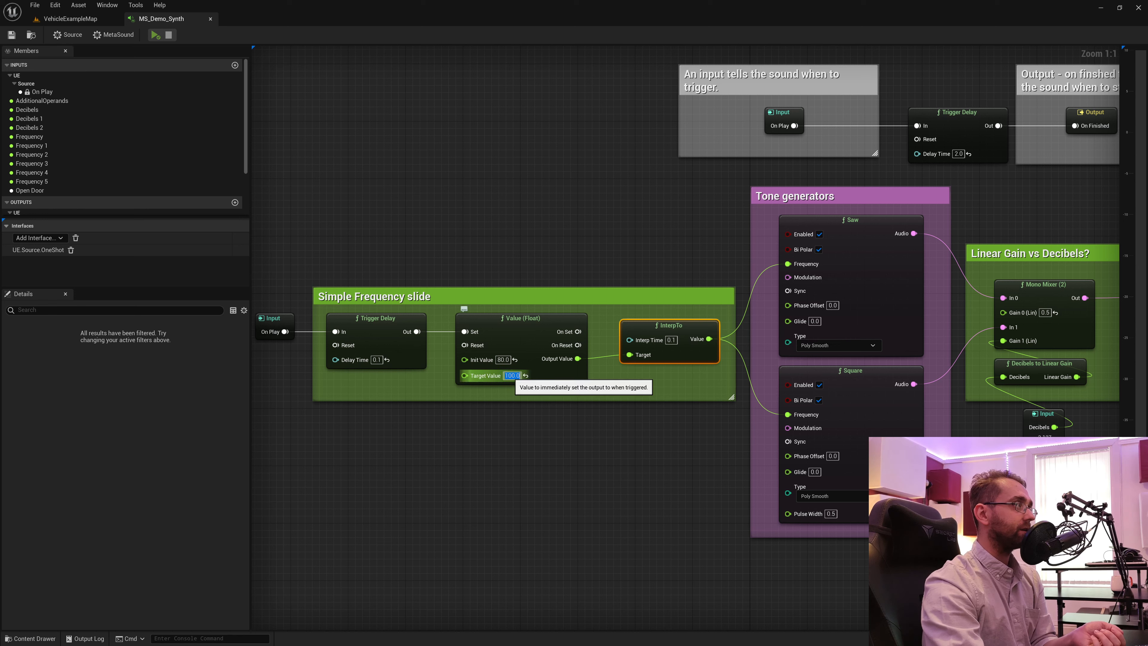
left_click(512, 376)
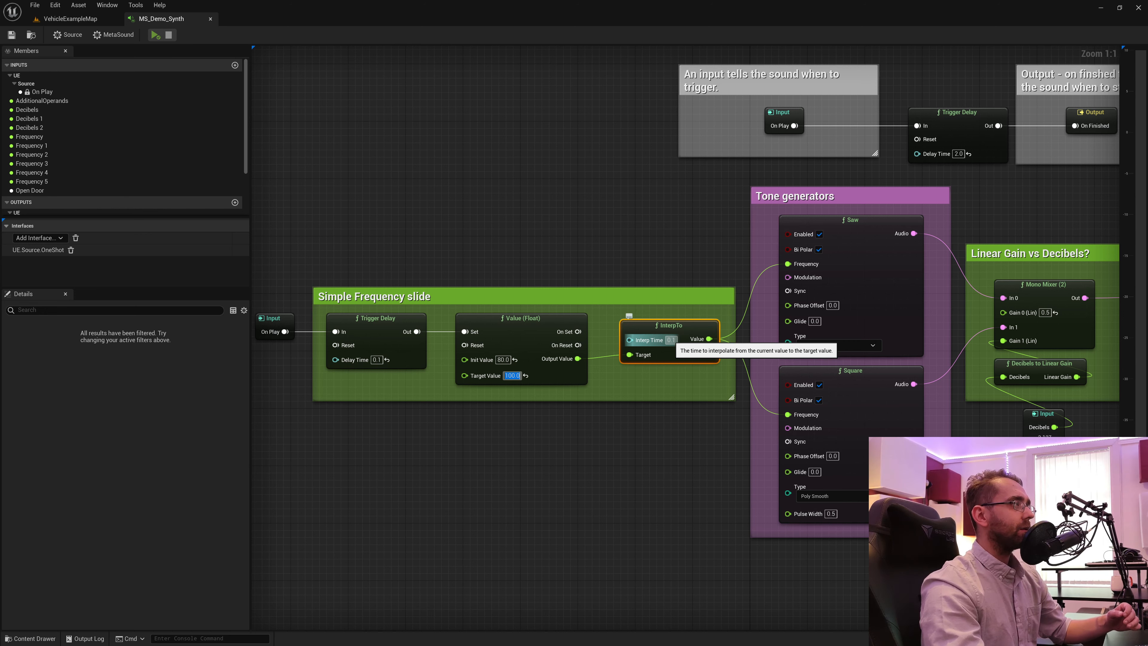
- Set the InterpTo node's Interp Time to 1.0, save the MetaSound and preview it
key("Tab")
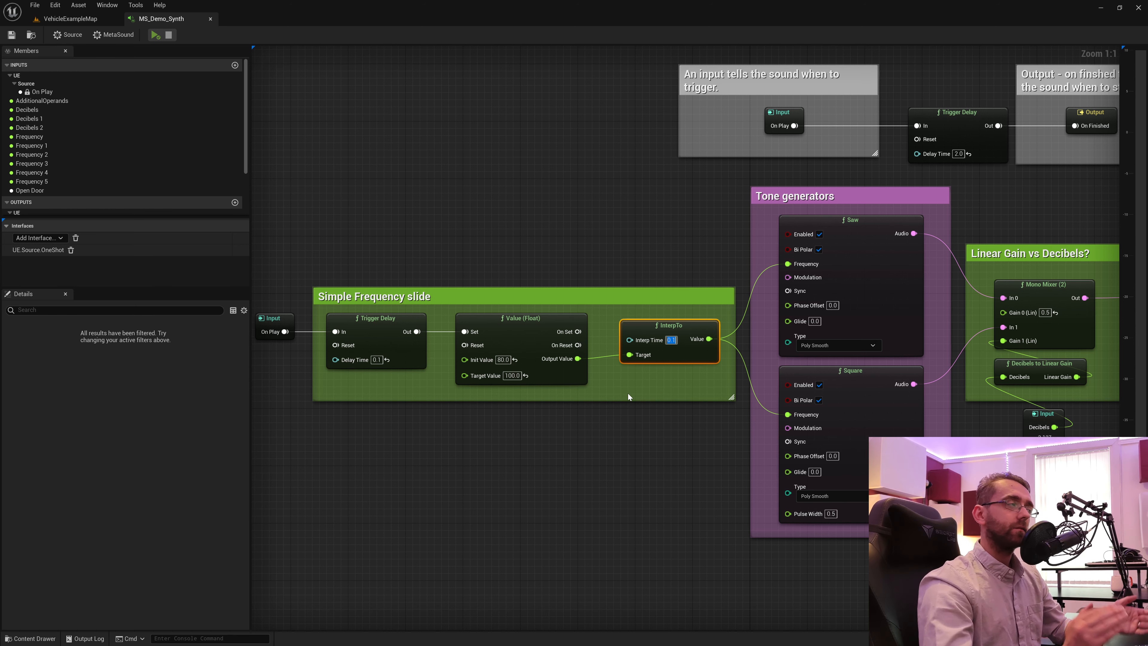
type("1")
key("Return")
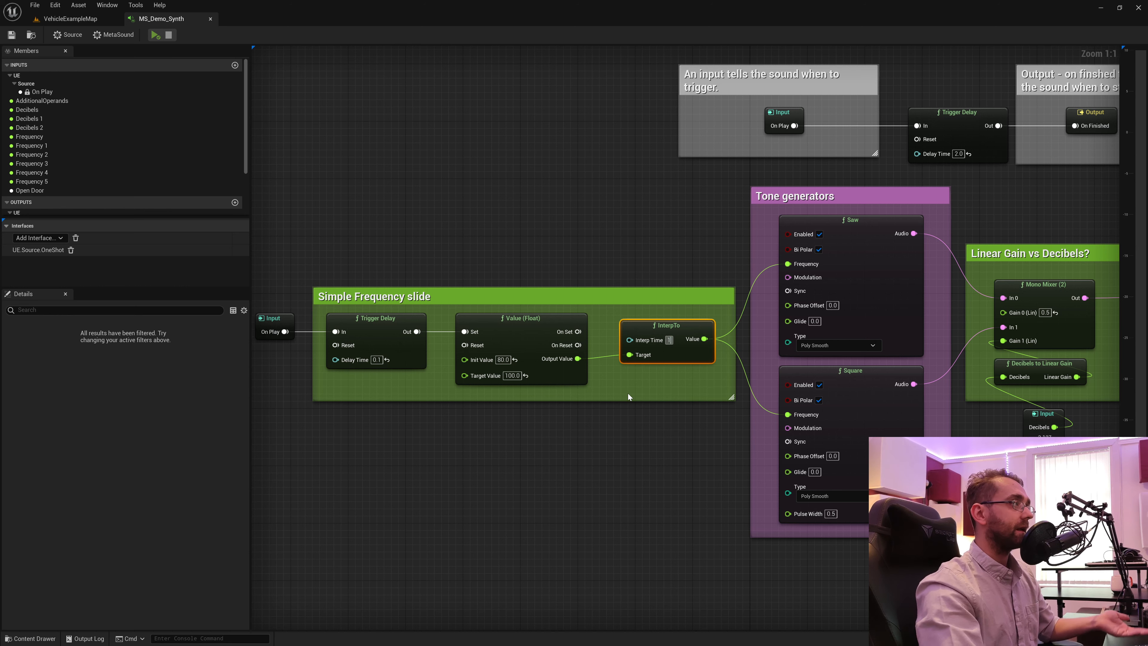
left_click(631, 228)
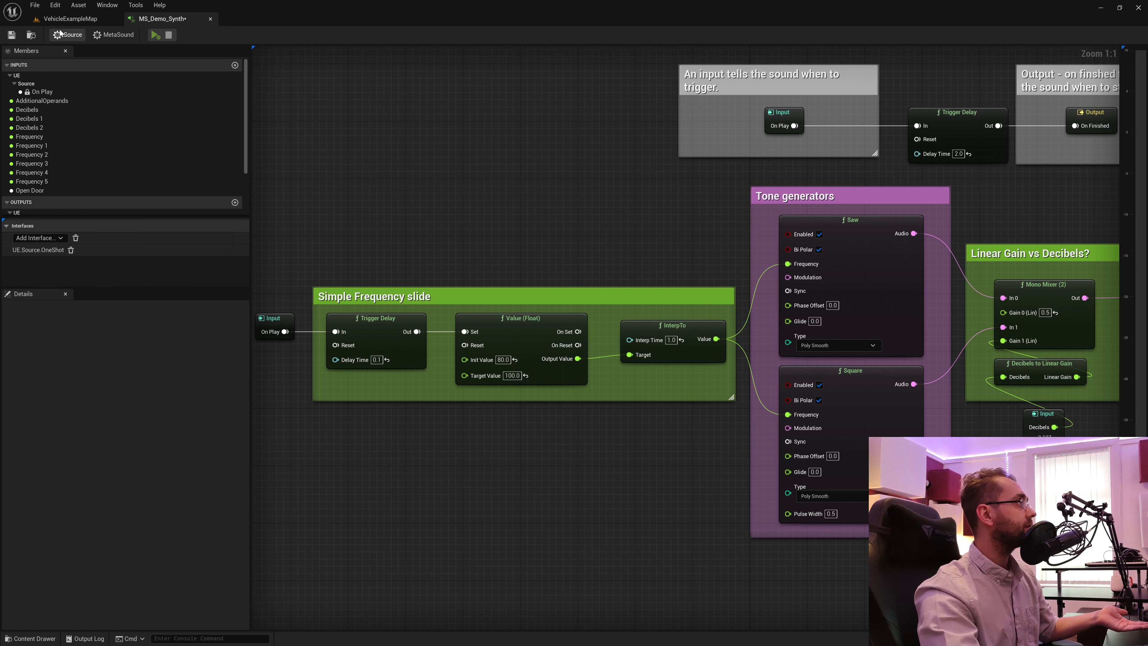
left_click(11, 36)
left_click(155, 36)
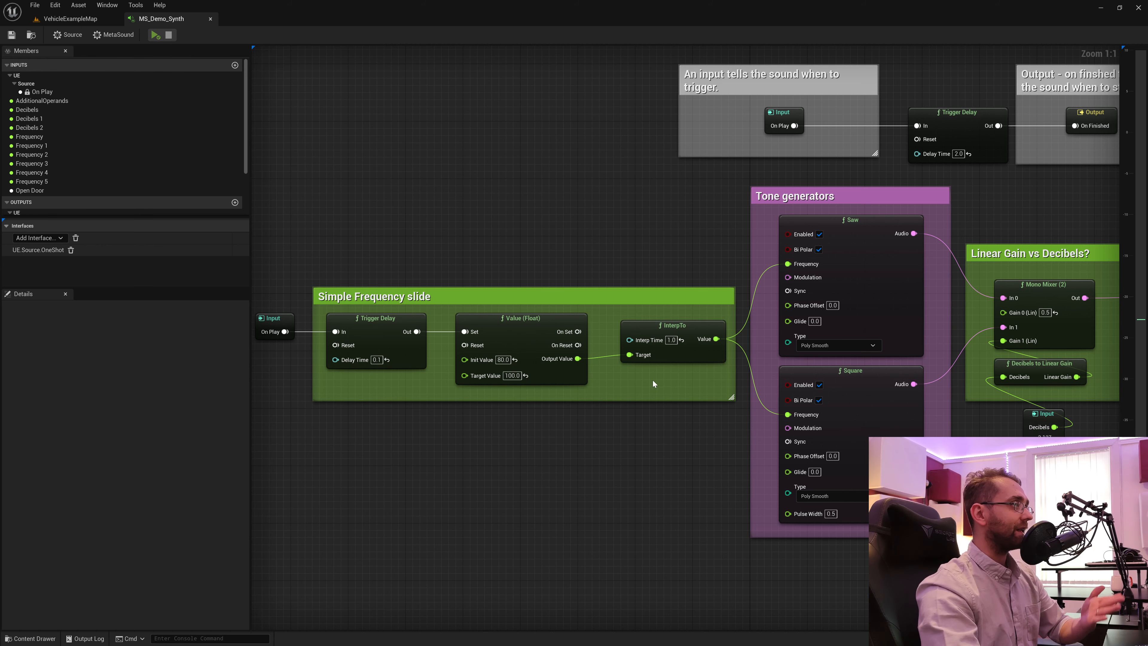
- Set the InterpTo node's Interp Time to 0 and preview the sound without a gradual frequency slide
left_click(674, 325)
left_click(671, 340)
type("0")
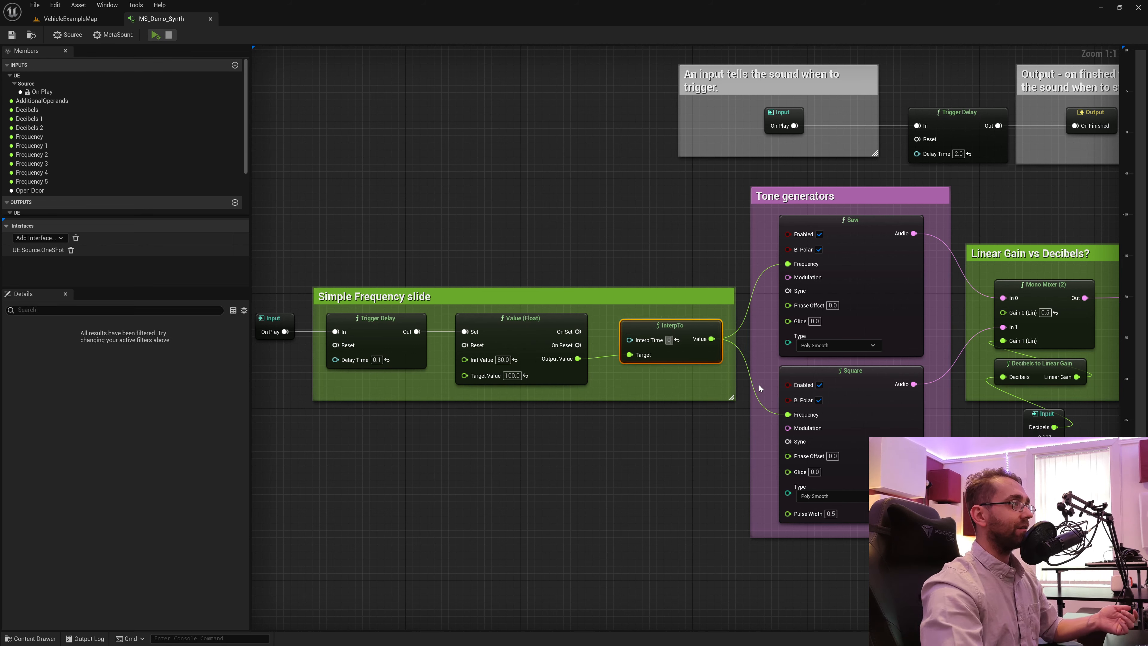
left_click(615, 233)
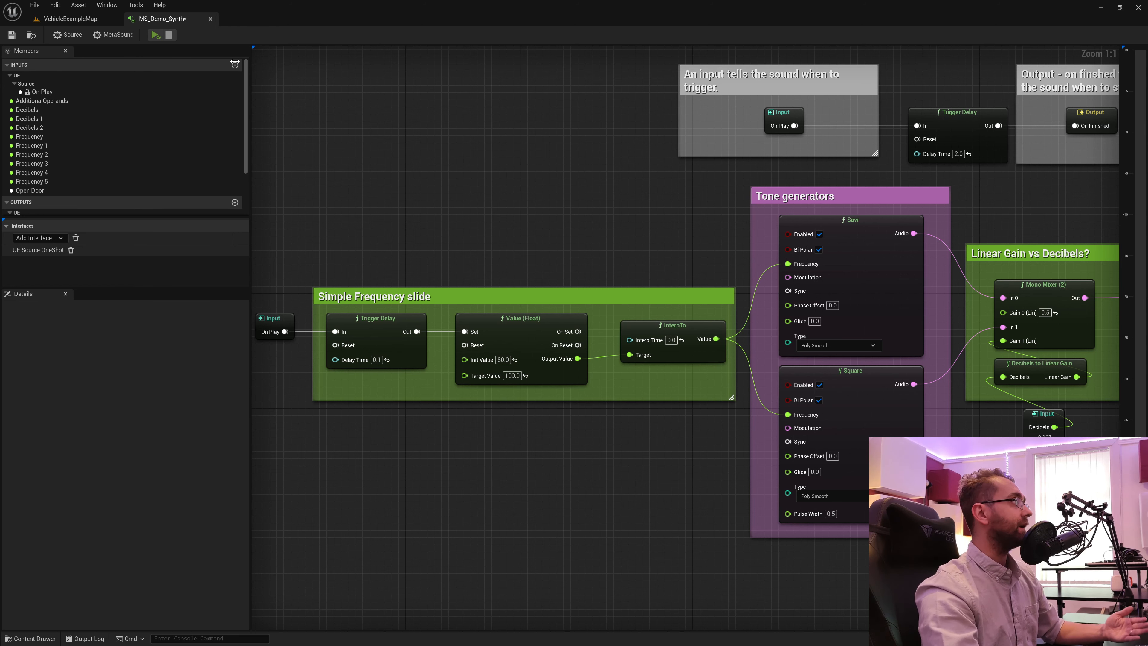
left_click(156, 35)
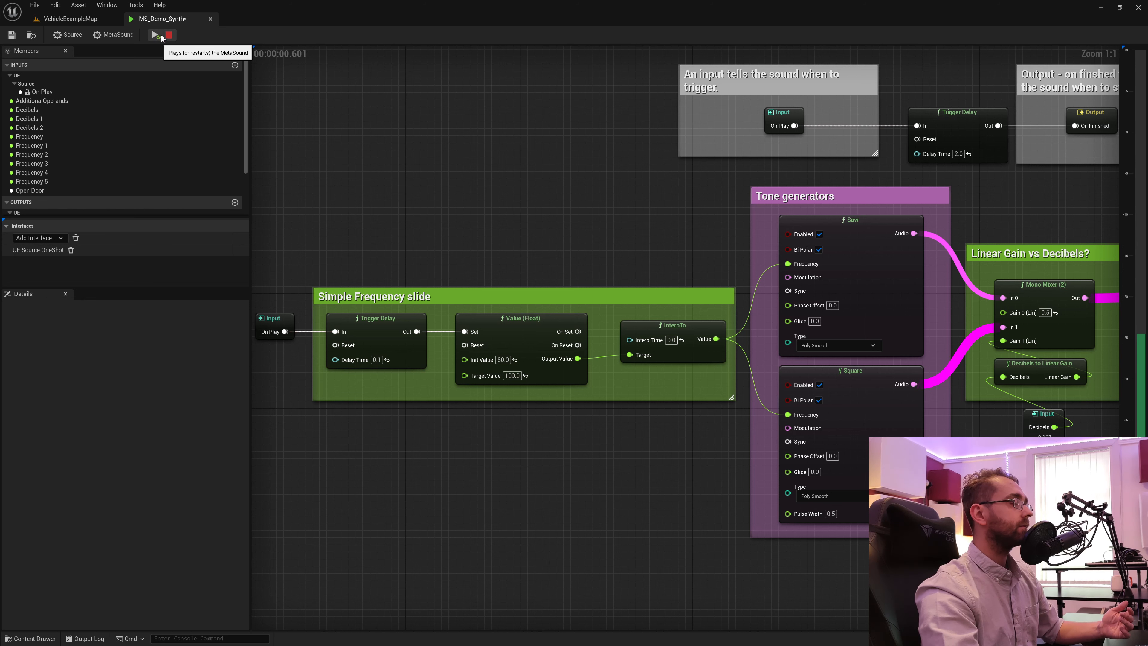
- Set the InterpTo node's Interp Time to 0.5, preview the sound and save the MetaSound
left_click(671, 340)
type("0.5")
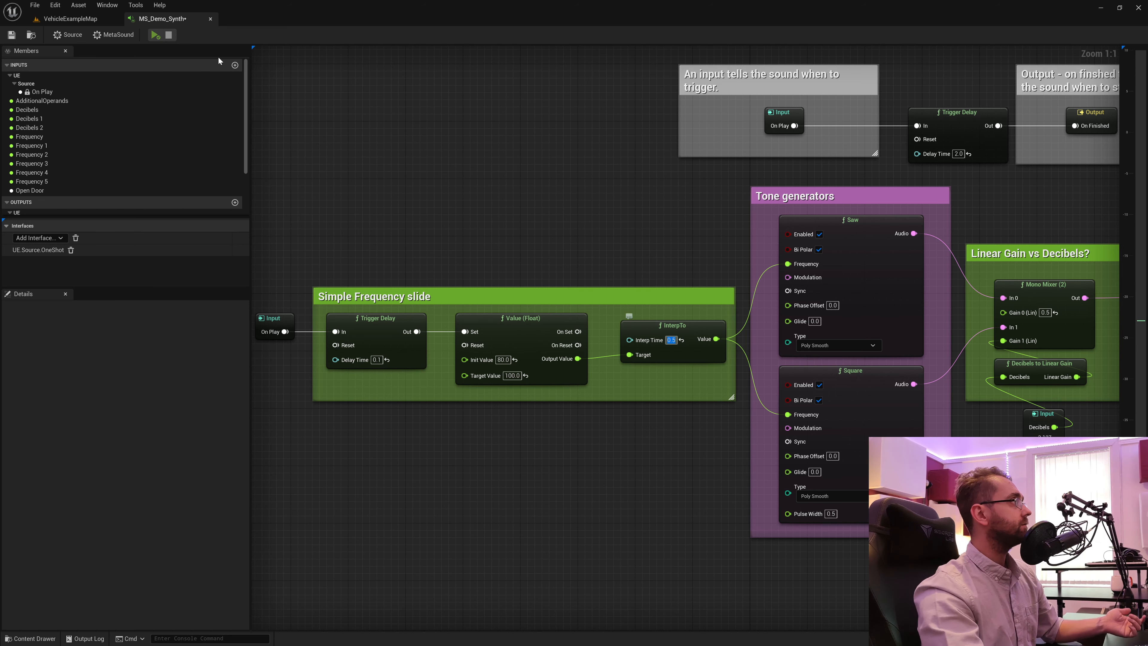
left_click(155, 35)
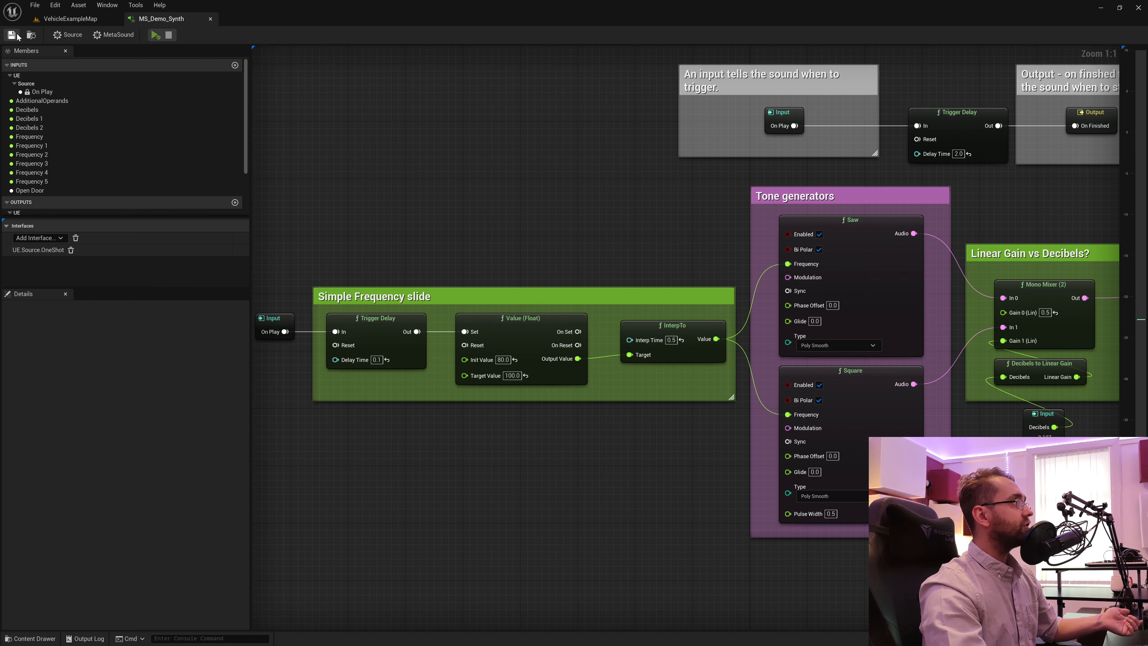
- Trace the InterpTo node's output to the Saw and Square nodes and highlight the Tone generators comment
left_click(664, 342)
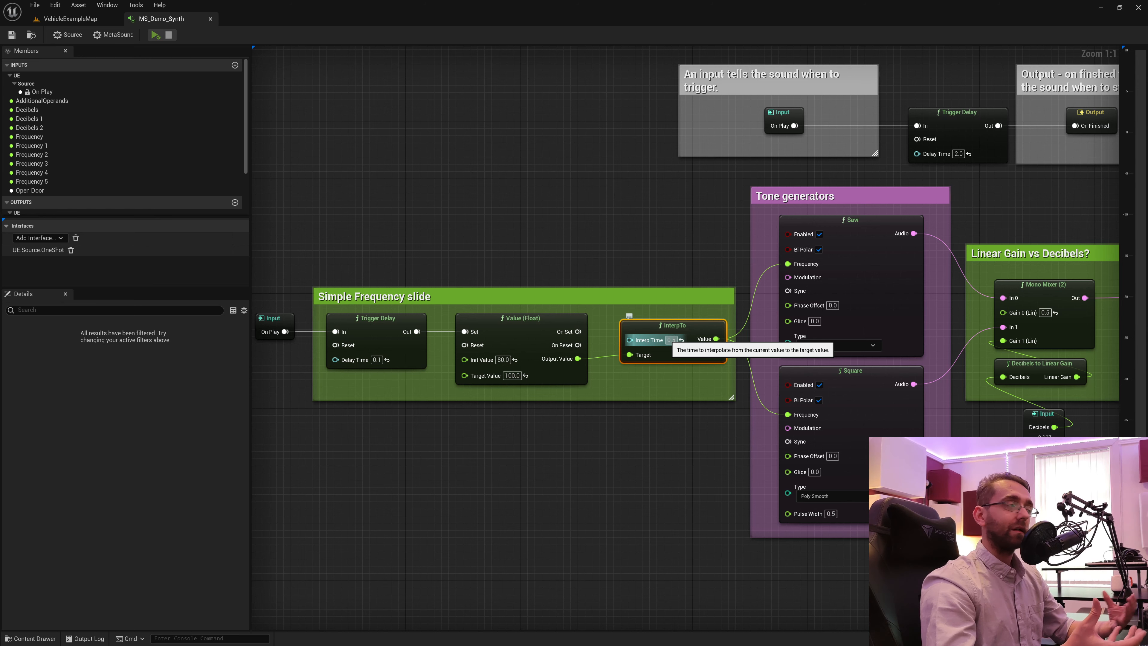
right_click_drag(692, 370, 492, 349)
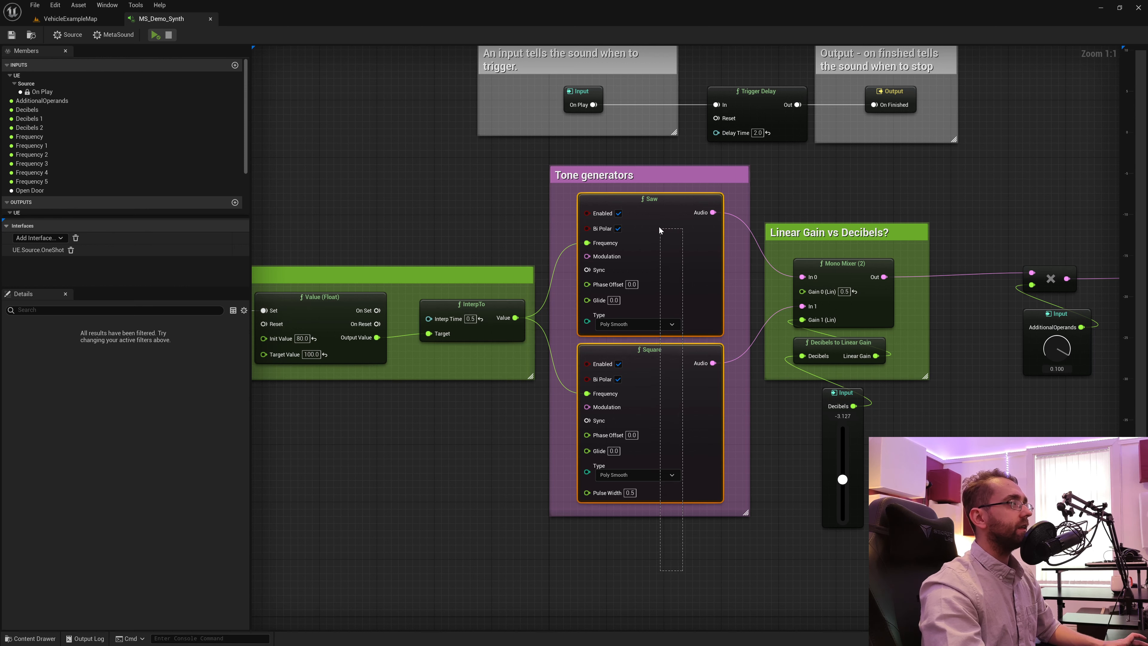
left_click(615, 172)
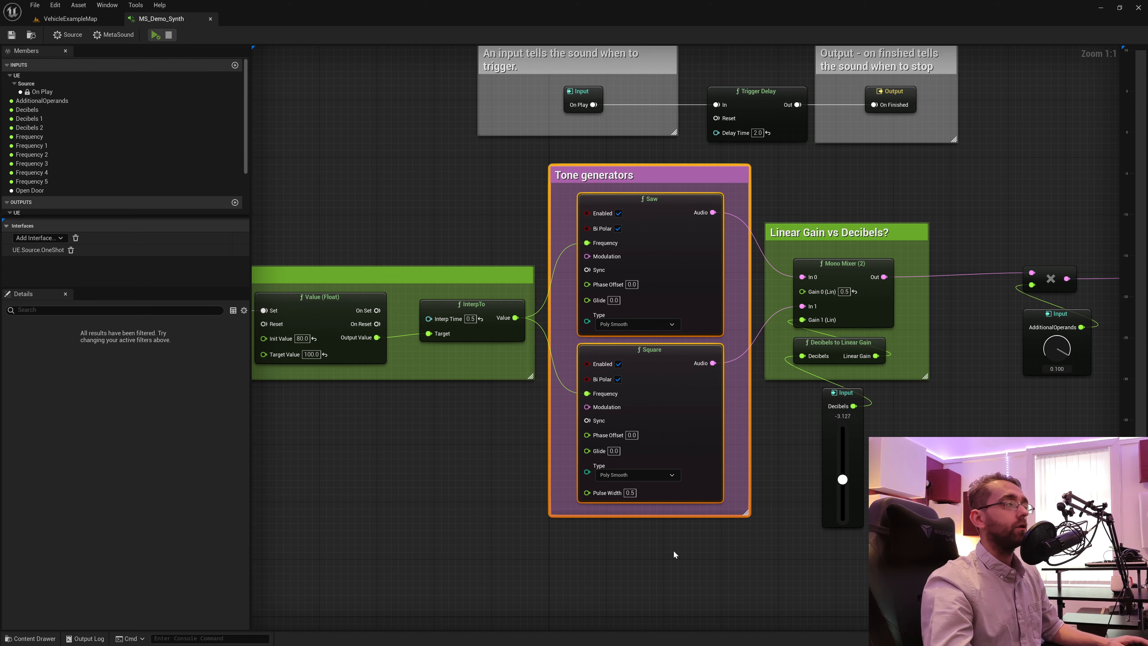
- Add a Wave Player (Stereo) node and position it directly below the Tone generators comment
right_click_drag(663, 579, 633, 449)
right_click(631, 443)
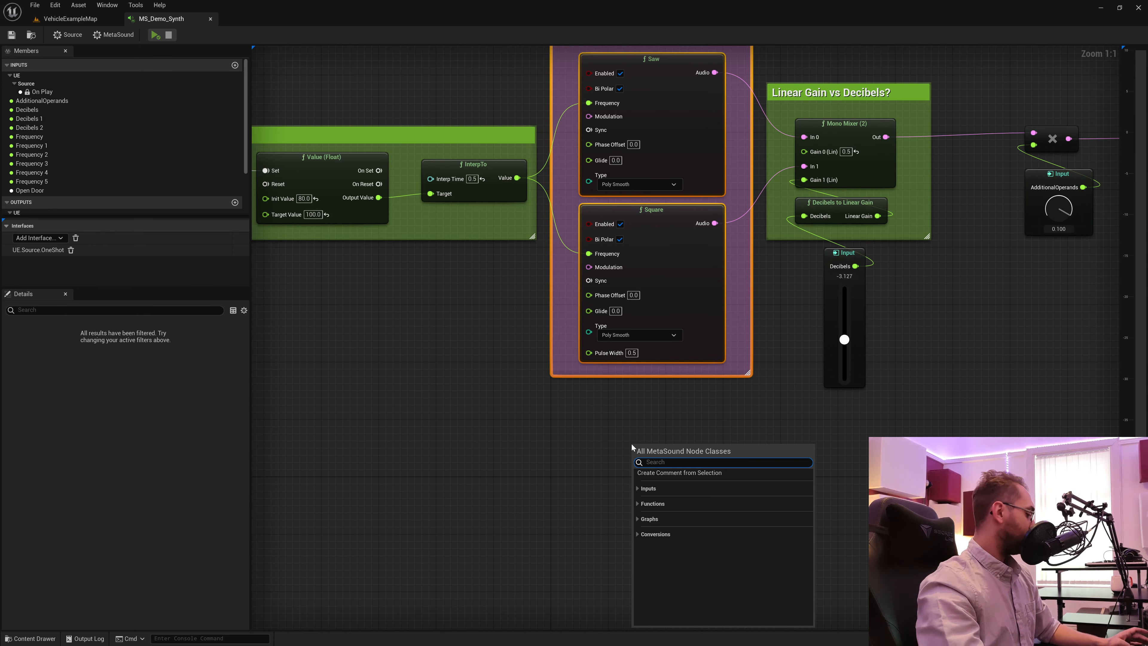
type("wave")
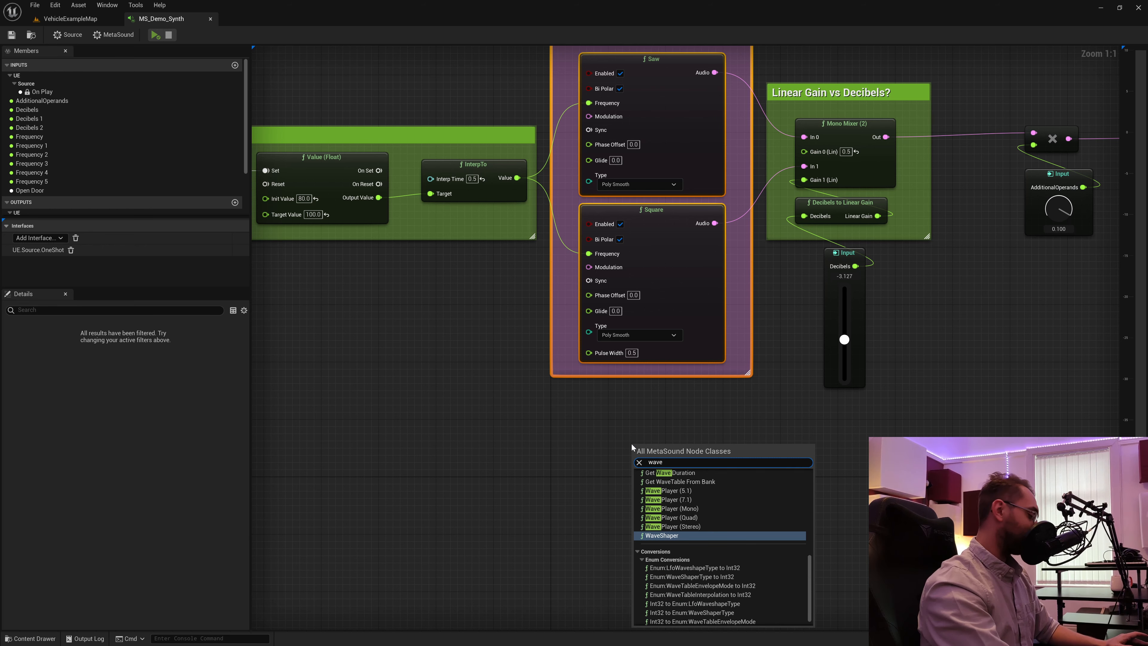
type(" player")
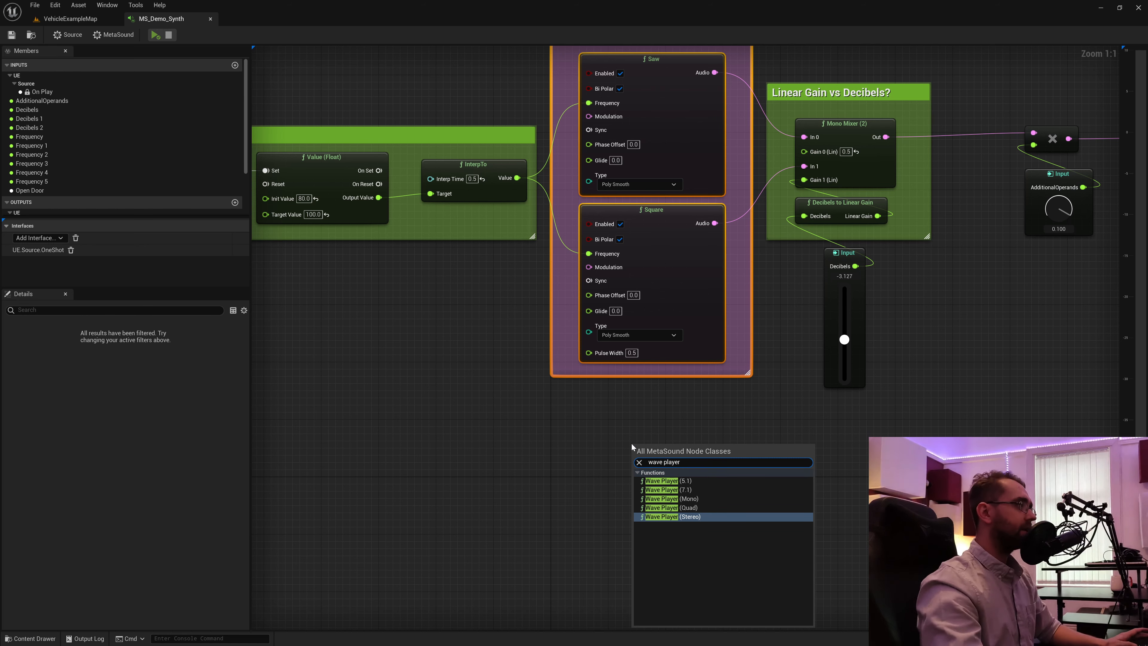
left_click(683, 517)
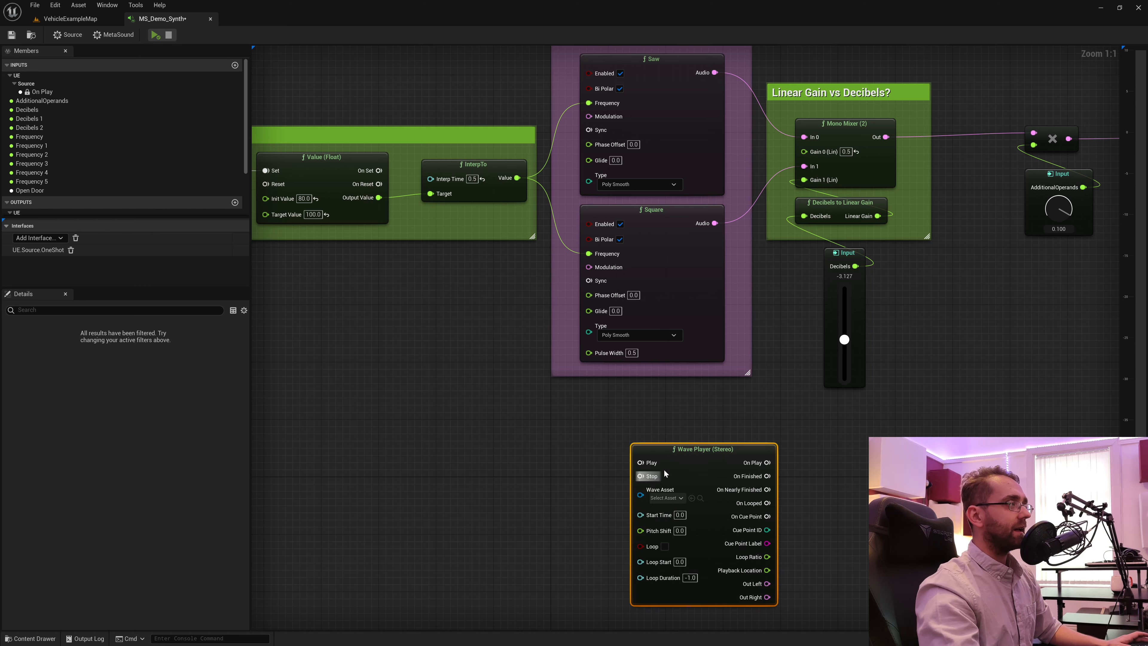
left_click_drag(678, 448, 626, 395)
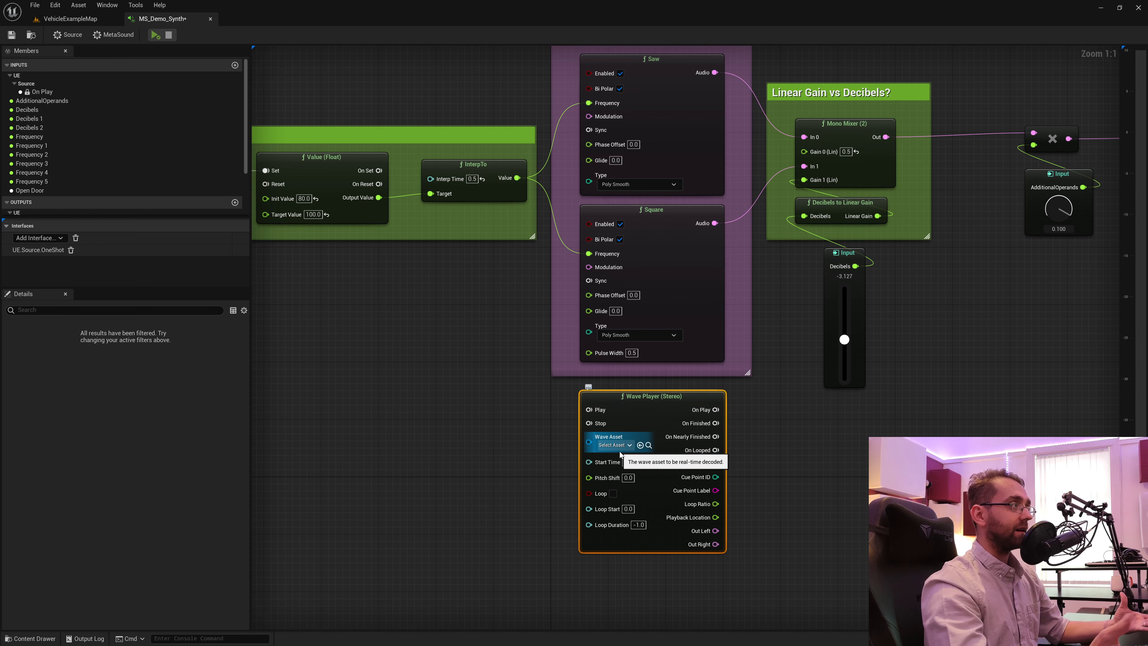
- Set the Wave Player's Wave Asset to Collapse01 and try pulling a connection from its Out Left output
left_click(622, 447)
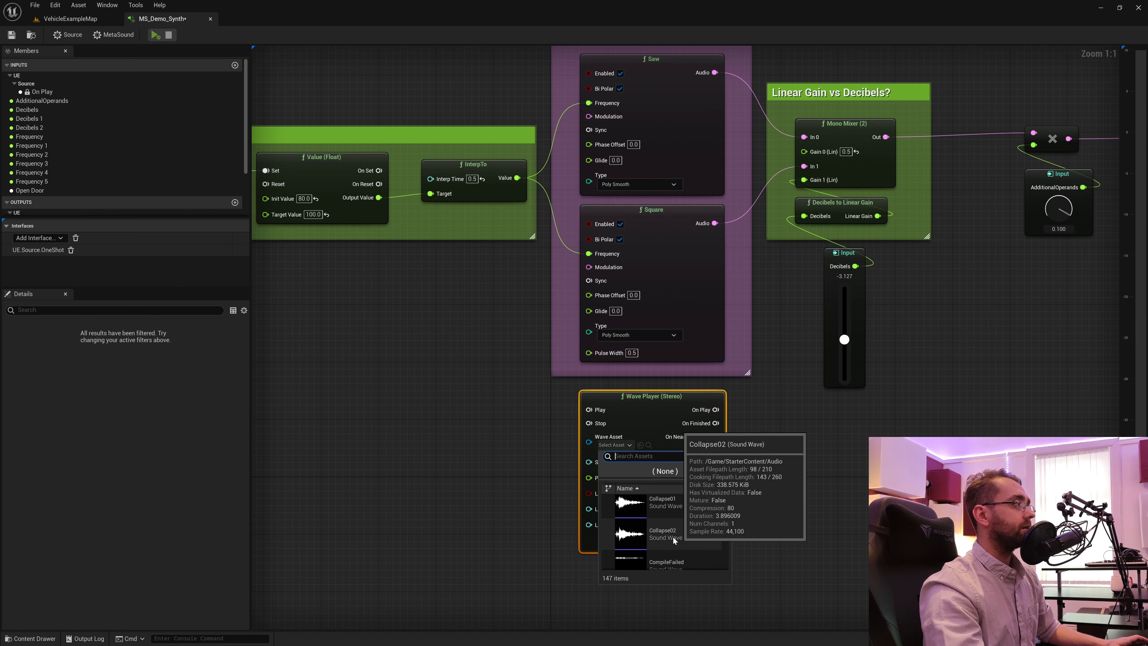
left_click(678, 509)
left_click_drag(717, 527, 817, 469)
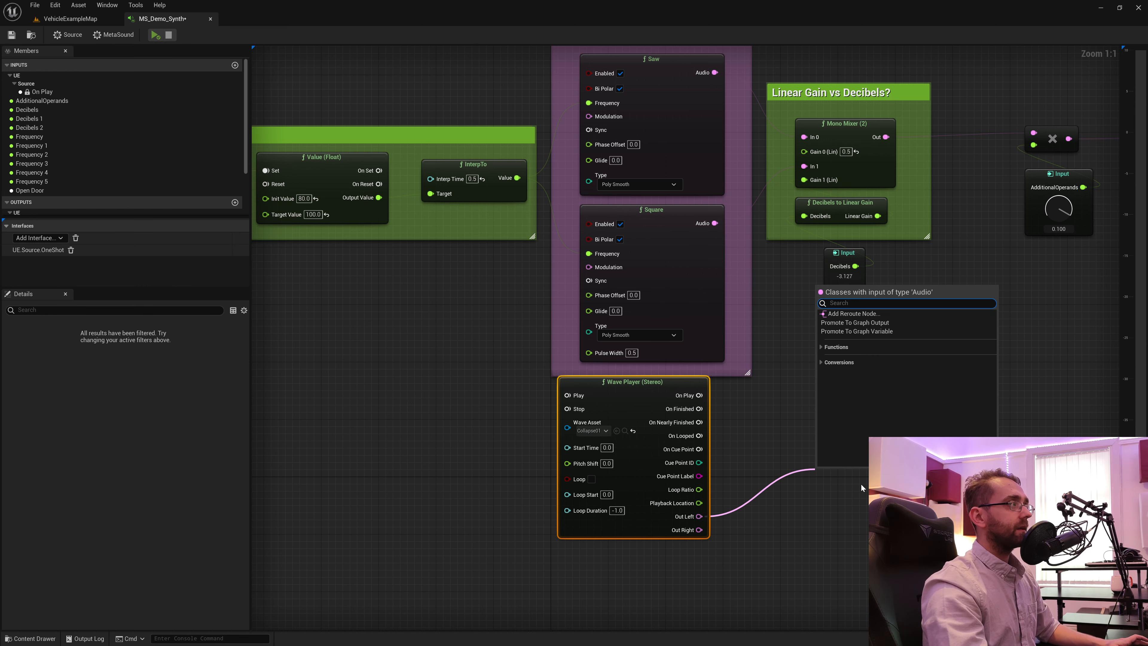
left_click(794, 521)
left_click_drag(616, 387, 637, 401)
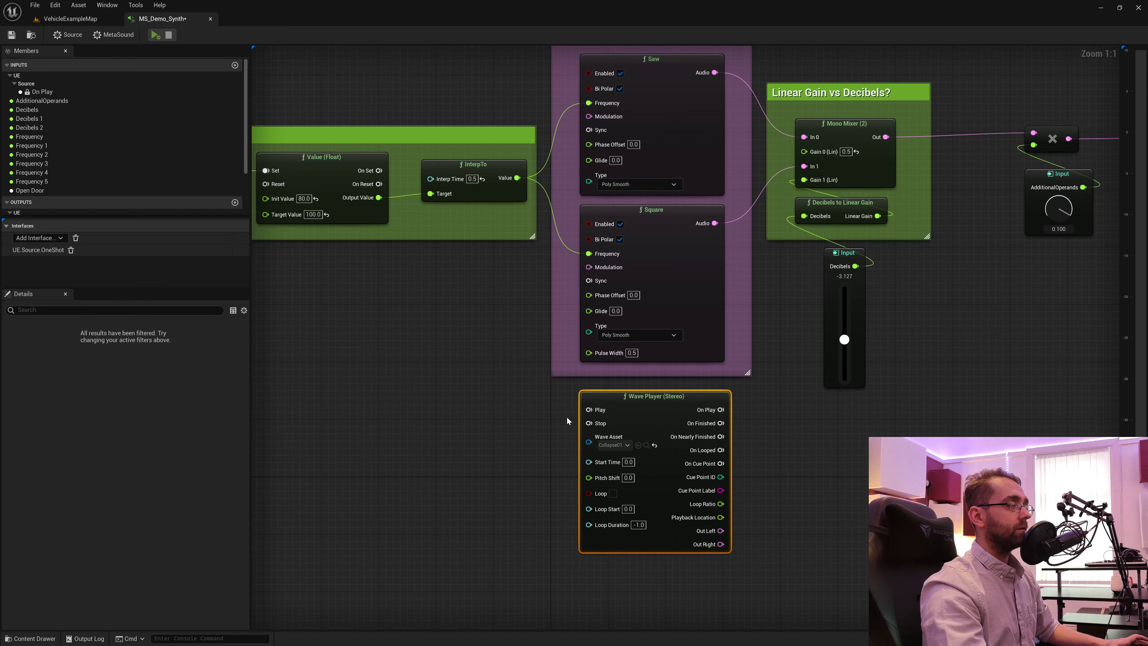
- Delete the Wave Player (Stereo) node below the Tone generators comment
right_click_drag(568, 418, 619, 420)
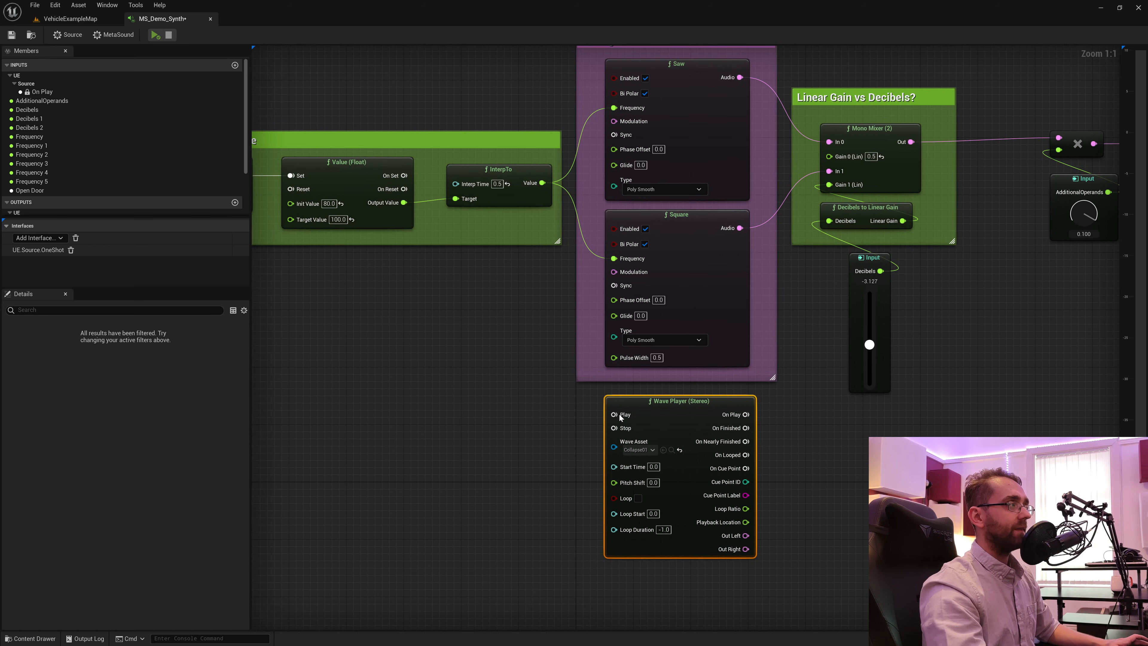
left_click_drag(690, 408, 676, 416)
right_click_drag(676, 415, 692, 460)
left_click(800, 459)
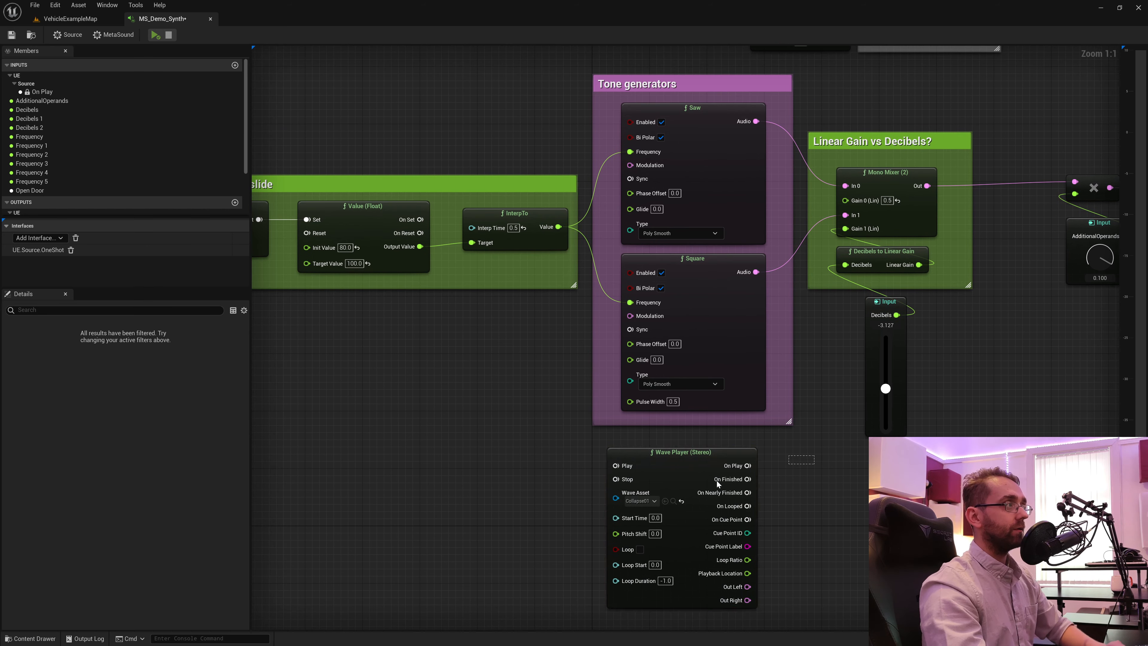
left_click(718, 481)
key("Delete")
- Highlight the Tone generators comment and the Linear Gain vs Decibels? section together with its Decibels input
right_click_drag(648, 50, 648, 112)
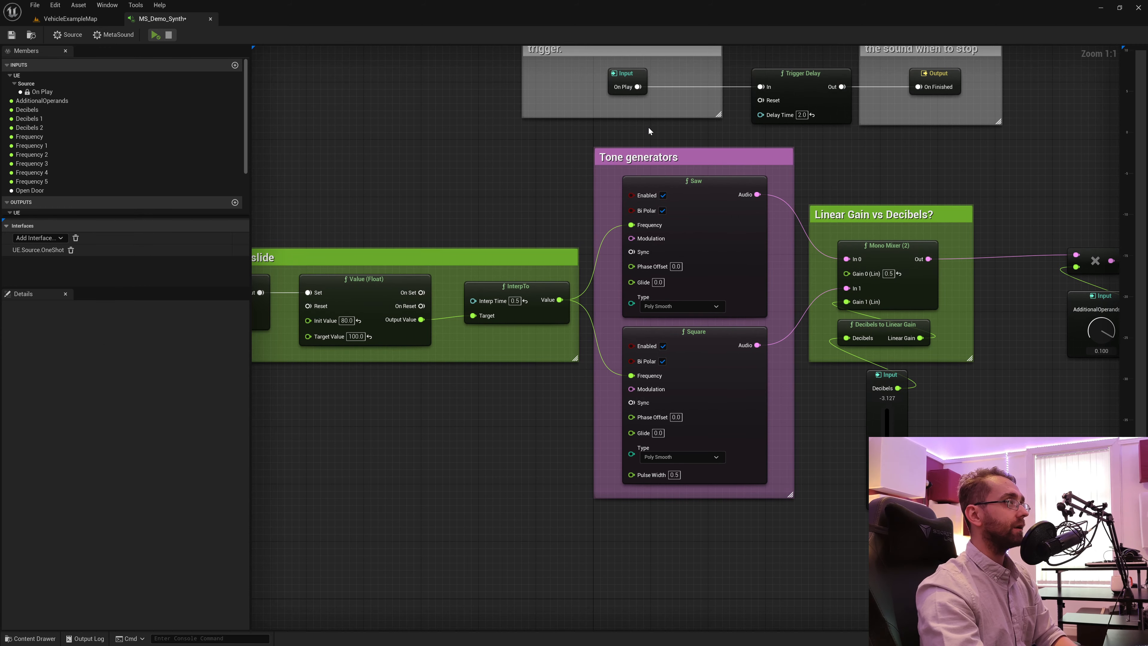
left_click(674, 157)
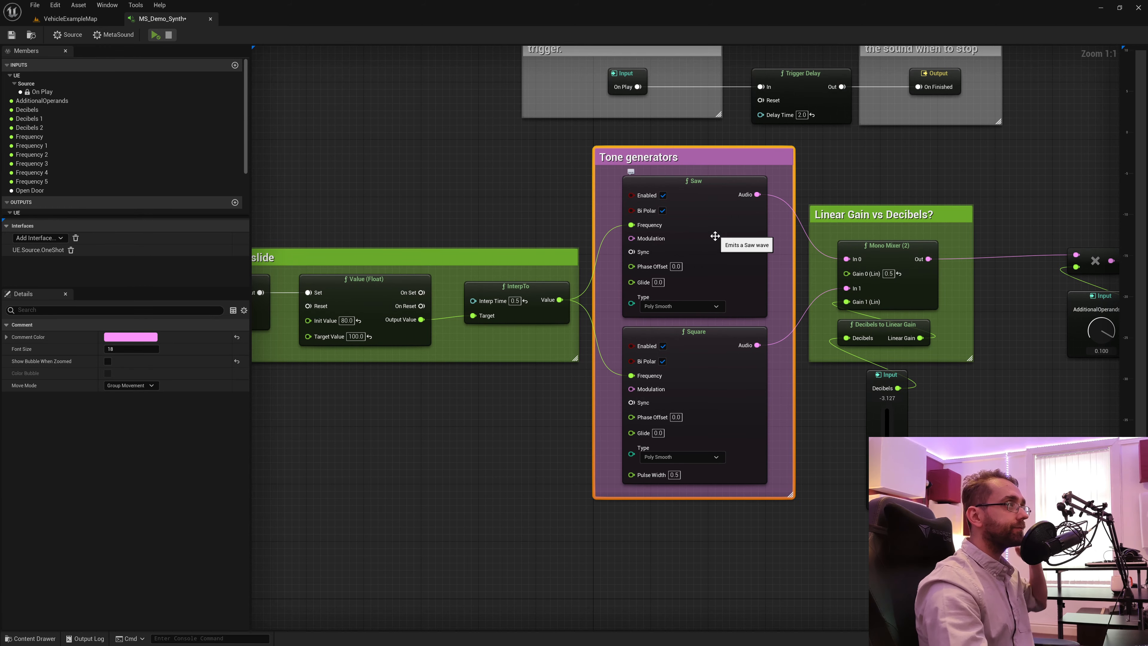
right_click_drag(714, 236, 586, 243)
left_click_drag(700, 191, 828, 510)
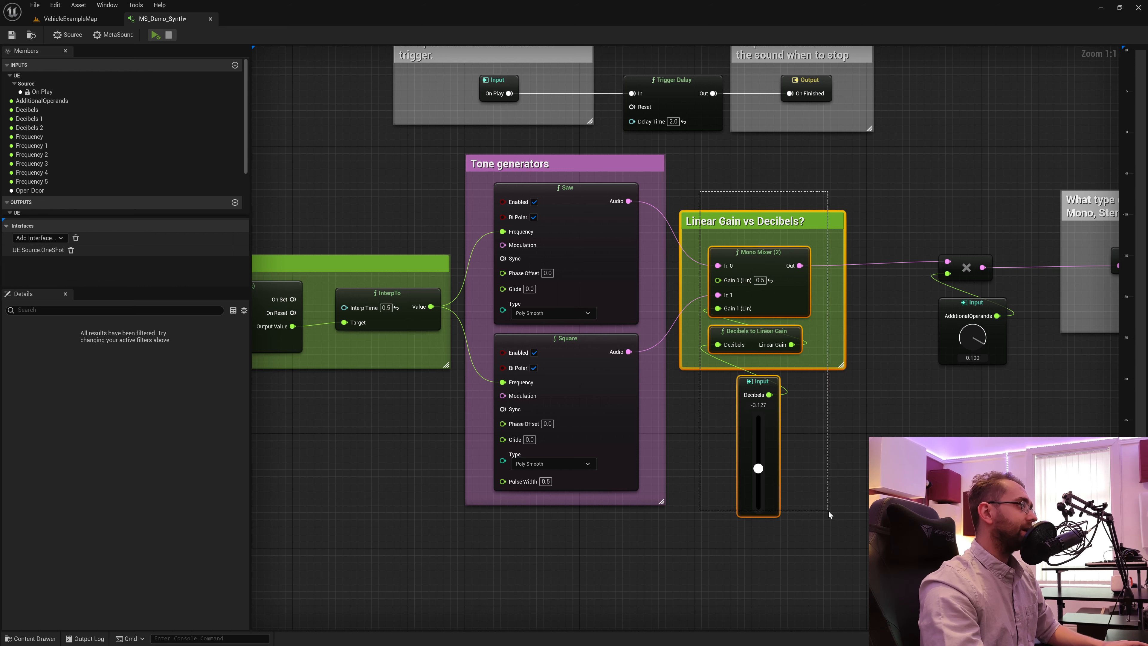
left_click(700, 169)
- Examine the Mono Mixer (2) inputs and the Saw and Square generators that feed them
left_click(759, 252)
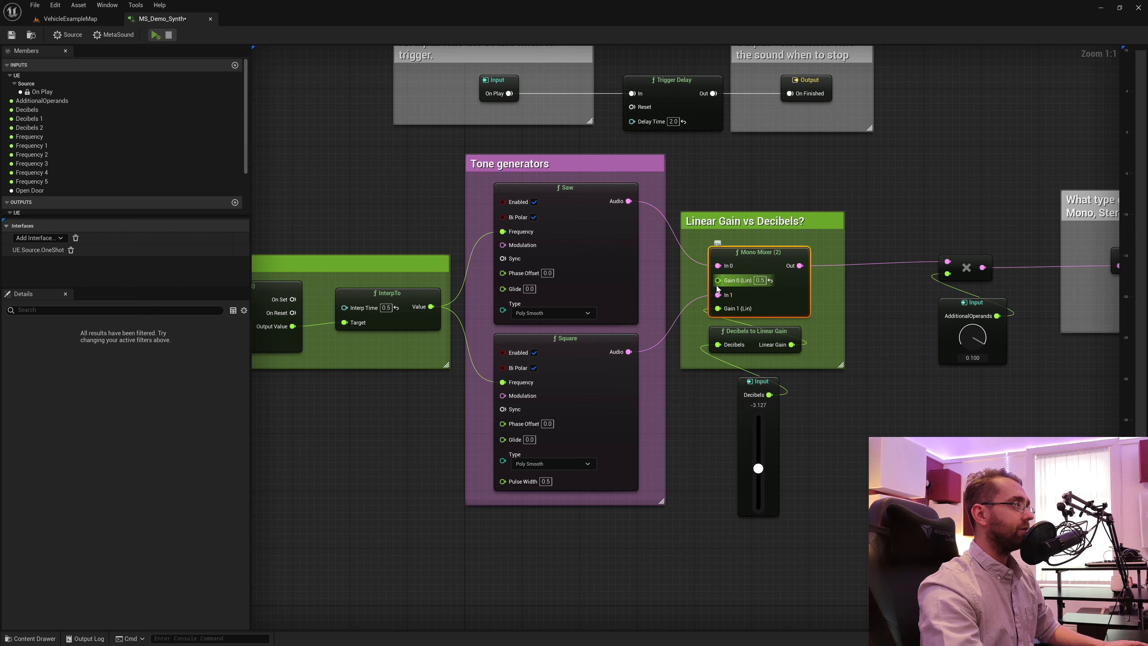
left_click_drag(649, 263, 588, 402)
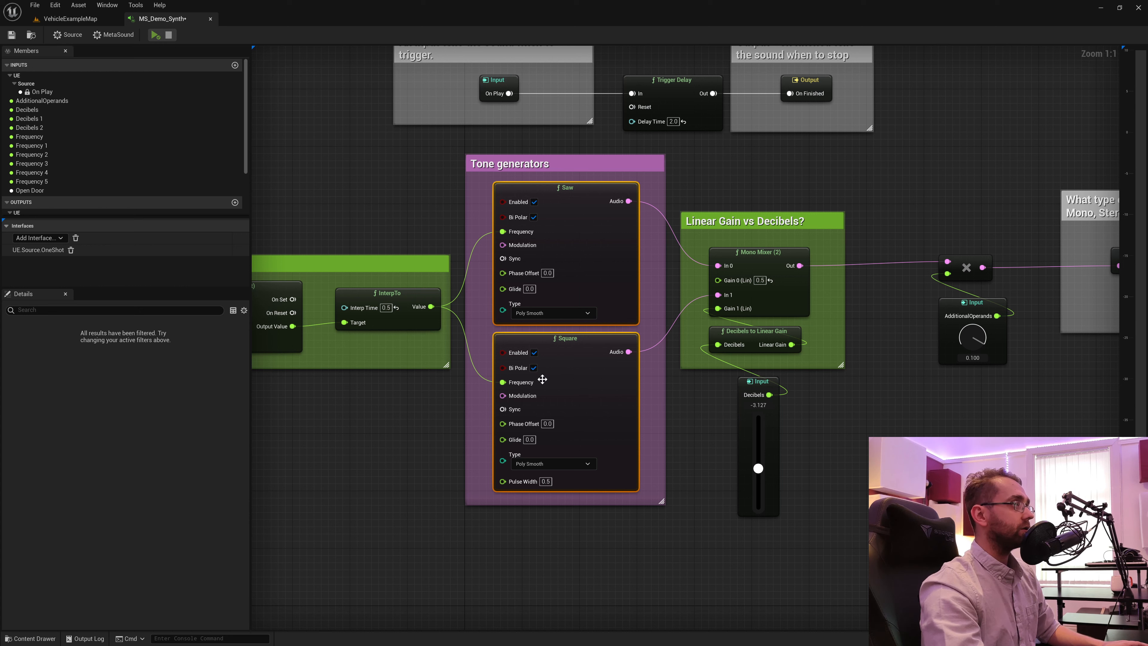
left_click(587, 335)
- Lower the Decibels input slider to -24.0, preview the sound and stop playback
left_click_drag(759, 475, 759, 507)
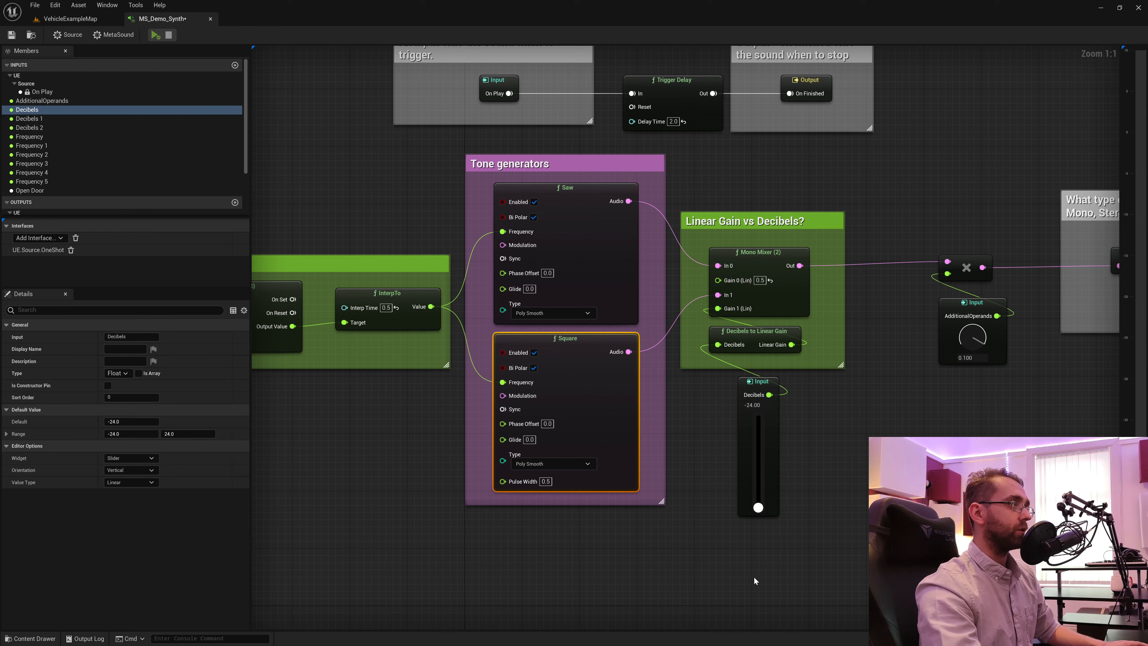
left_click(155, 34)
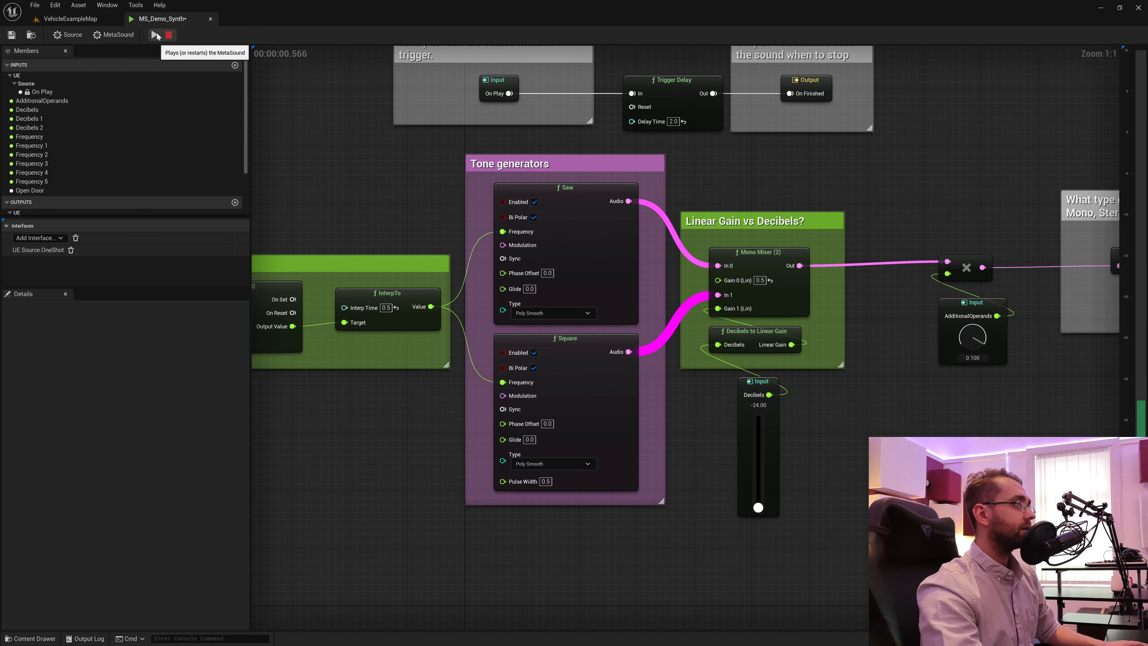
left_click(169, 35)
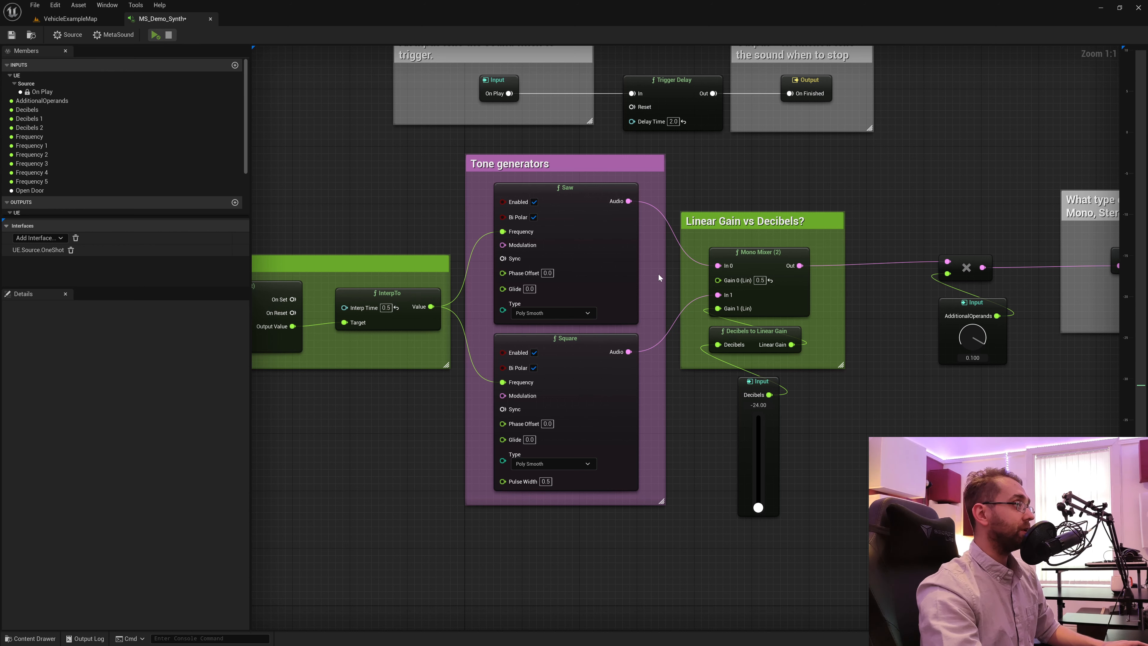
- Preview the sound with the Decibels input at about 4.4, stop playback, and lower the slider to about -6.3
left_click(624, 240)
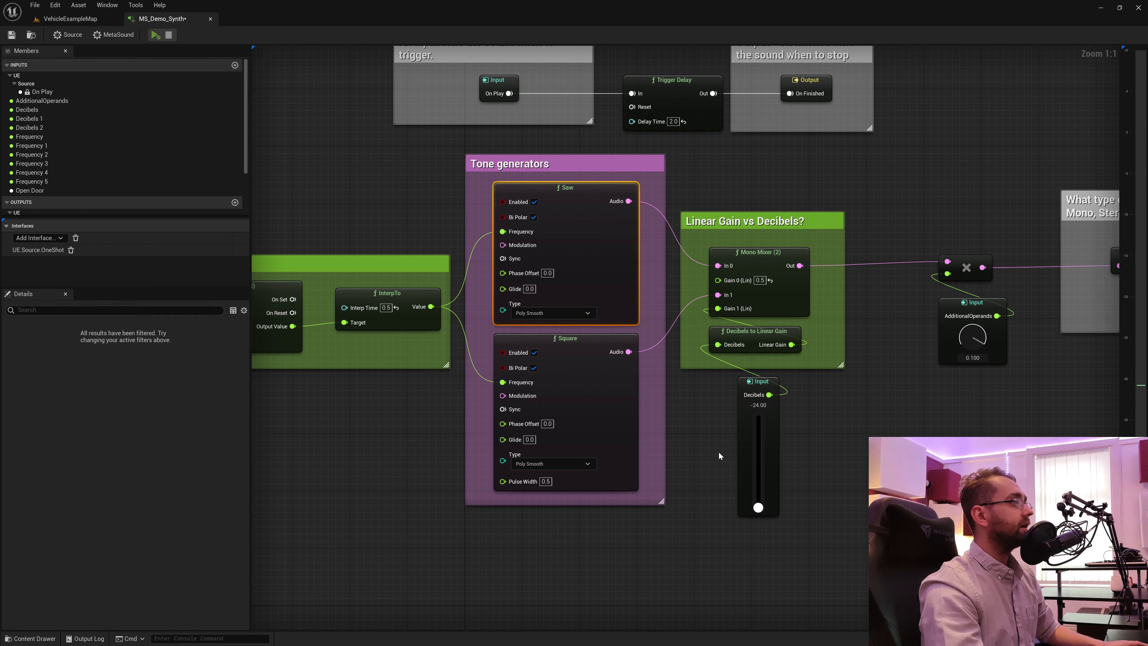
left_click_drag(759, 507, 759, 454)
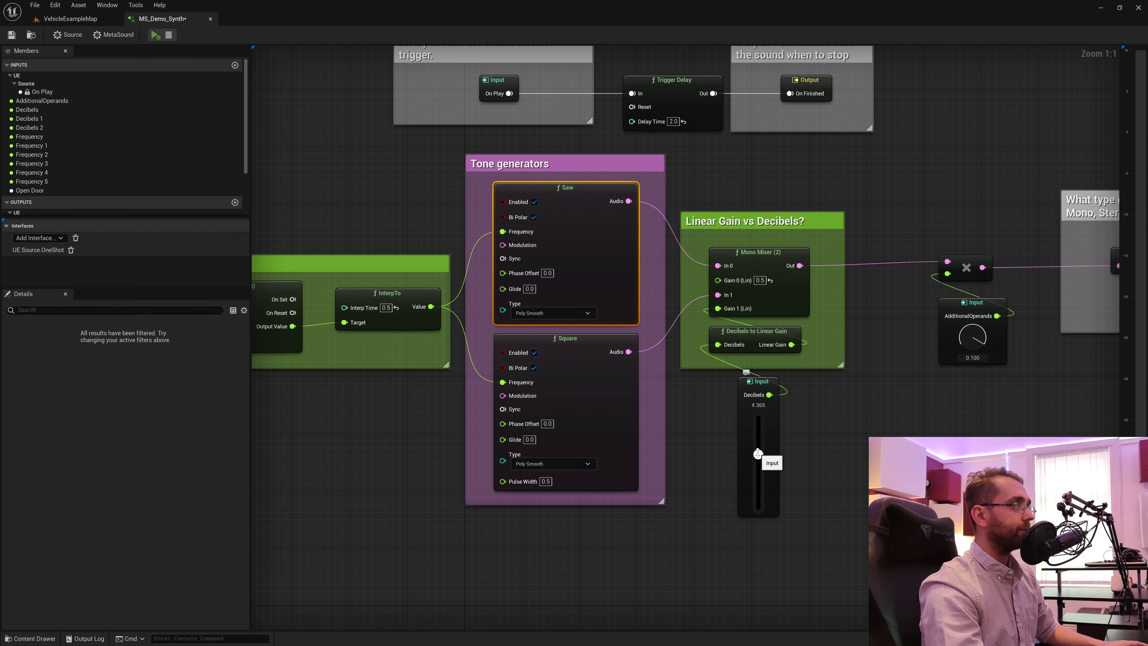
left_click(155, 36)
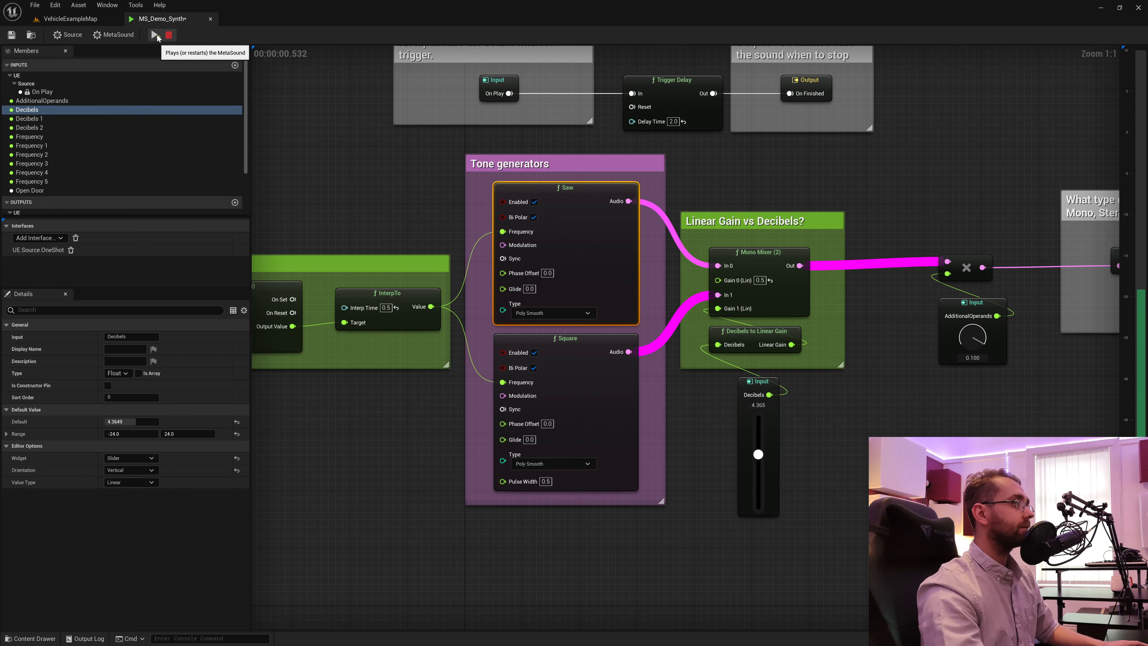
left_click(170, 36)
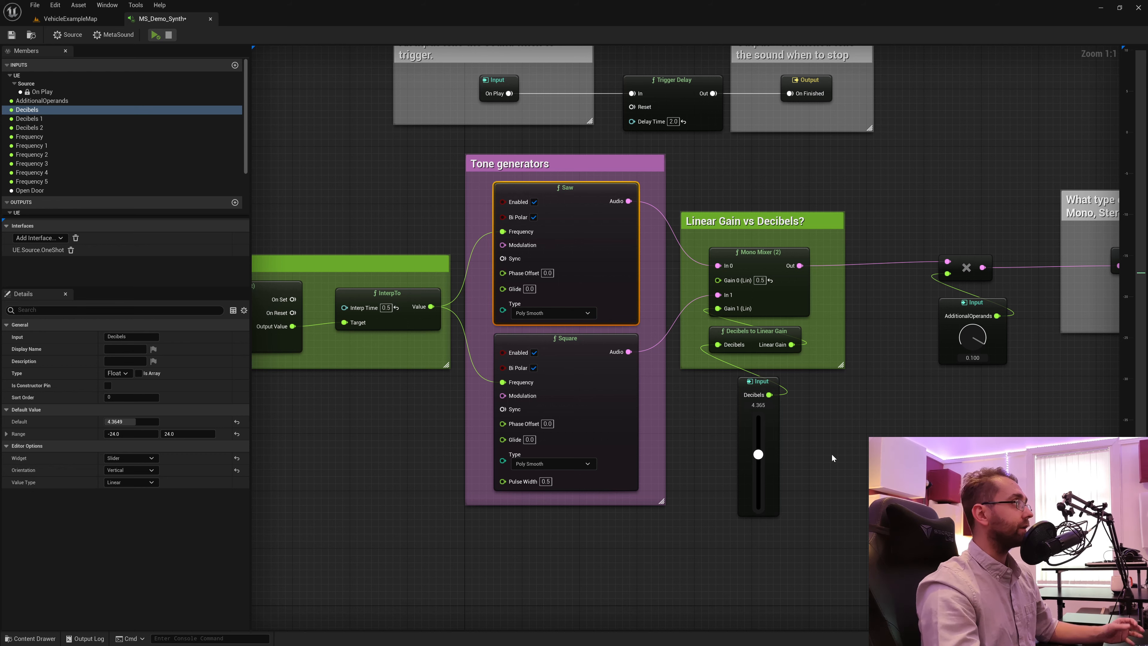
left_click_drag(759, 471, 759, 490)
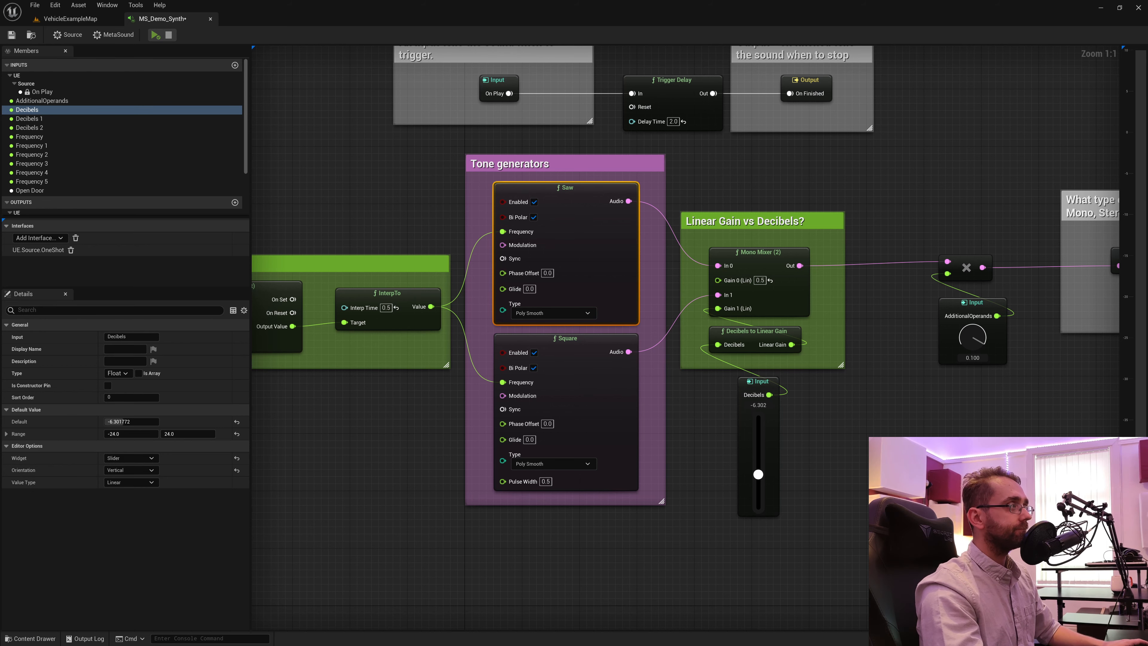
- Highlight the multiply node between the mixer and the output together with its AdditionalOperands input
right_click_drag(760, 490, 758, 431)
left_click_drag(625, 456, 687, 248)
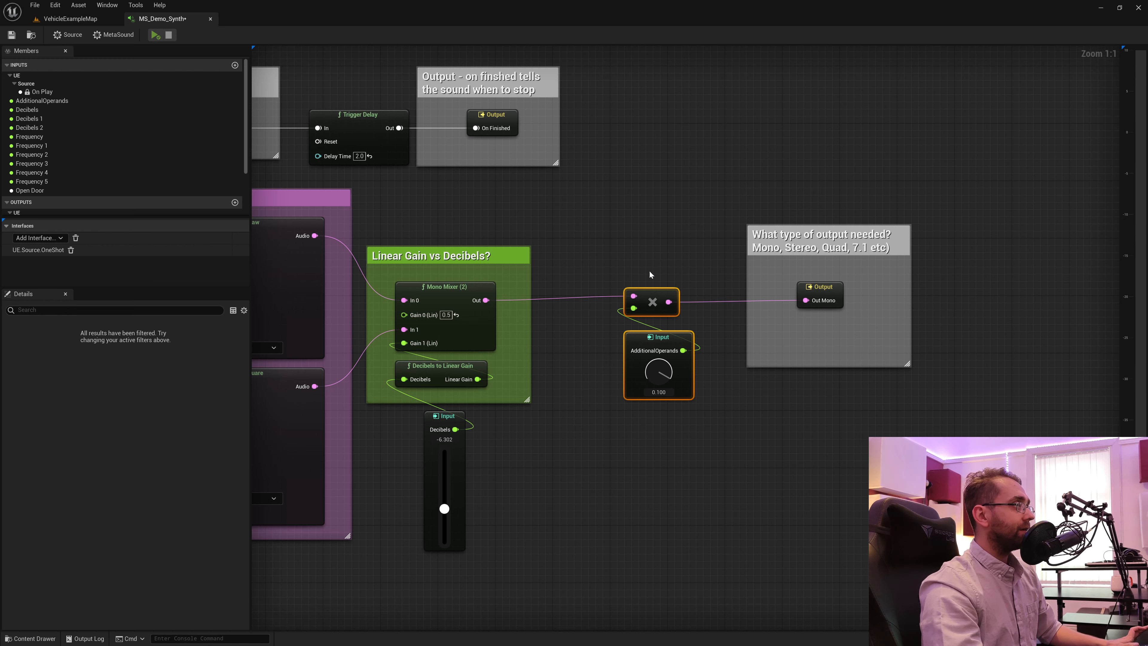
left_click_drag(651, 265, 661, 304)
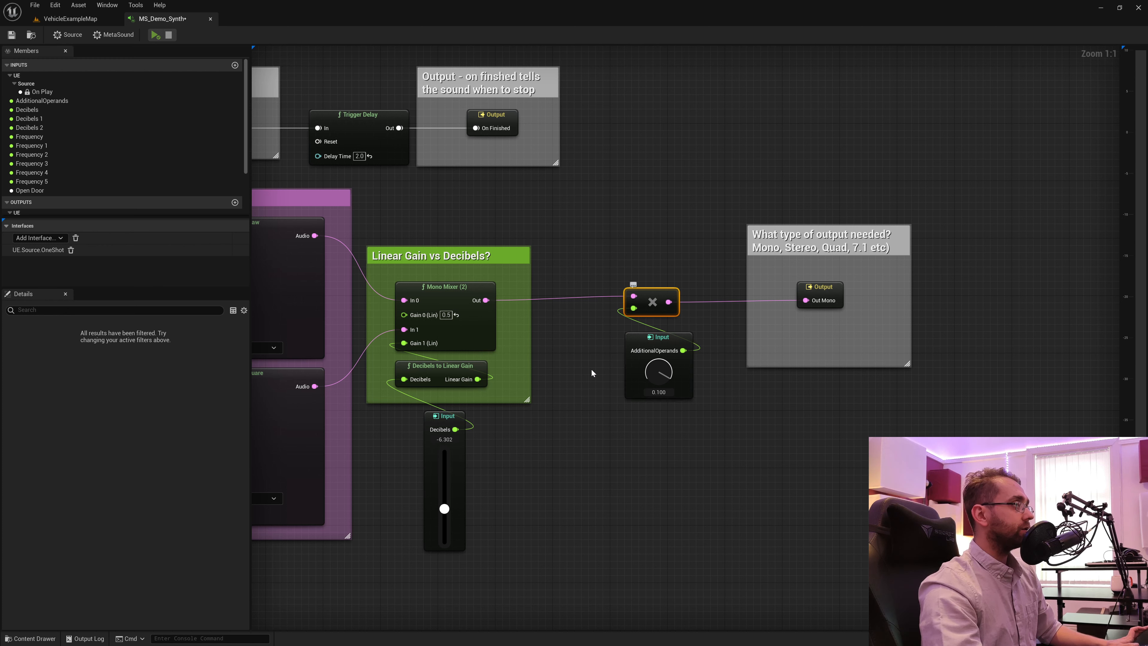
left_click(509, 318)
- Try out a Multiply (Audio by Float) node on the Mono Mixer (2) output, placed above the existing multiply node, and delete it
left_click_drag(485, 300, 648, 198)
type("*")
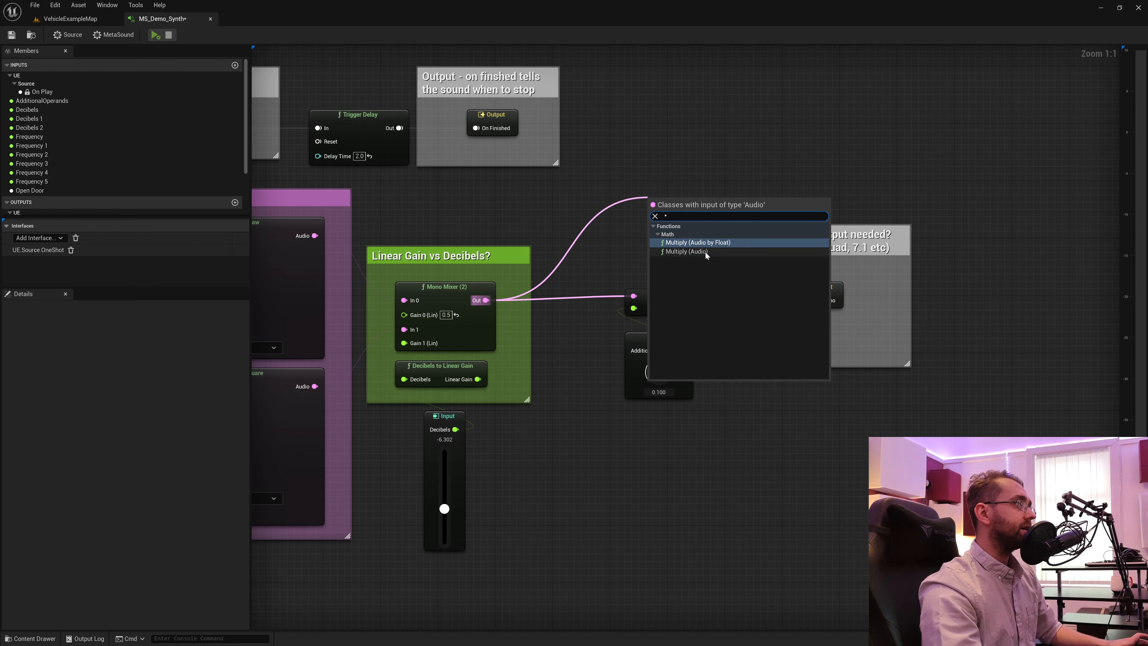
left_click(714, 244)
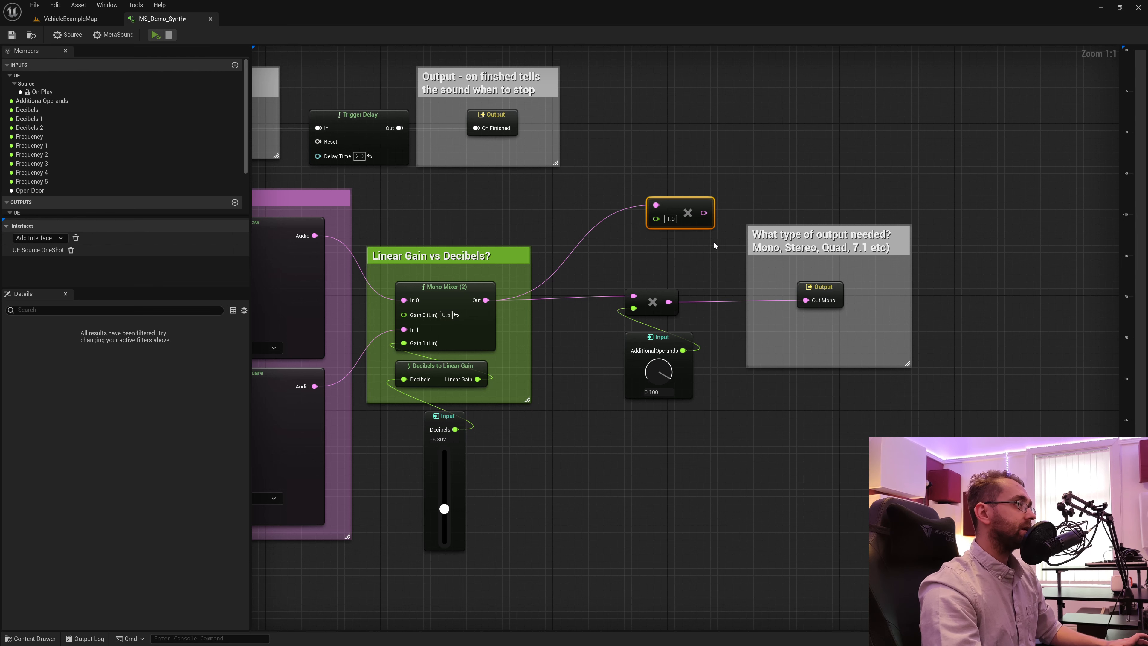
mouse_move(687, 210)
left_mouse_down()
mouse_move(653, 210)
mouse_move(665, 208)
left_mouse_up()
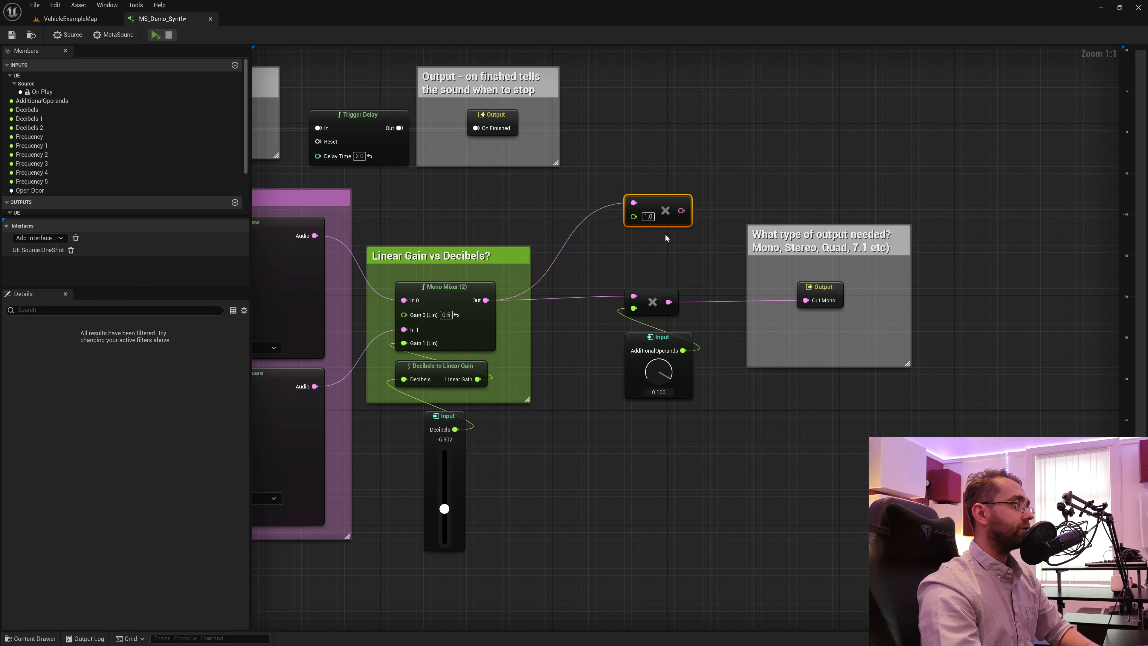
key("Delete")
- Inspect the AdditionalOperands knob input's settings and its place between the generator mix and the output
left_click(661, 338)
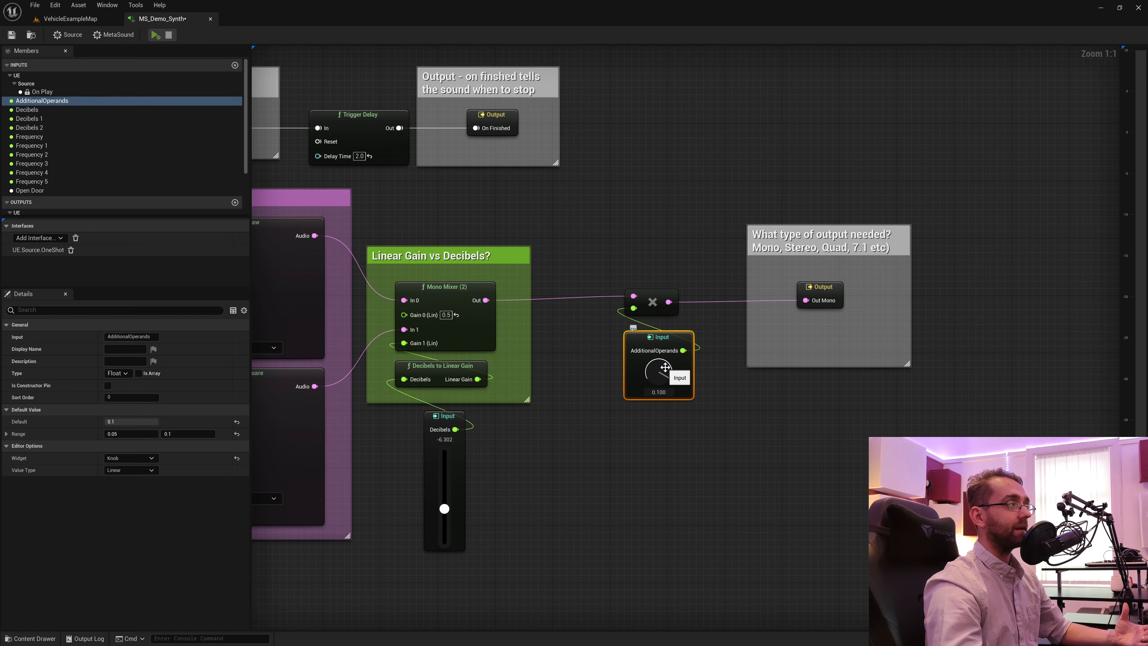
scroll(665, 368, "down", 3)
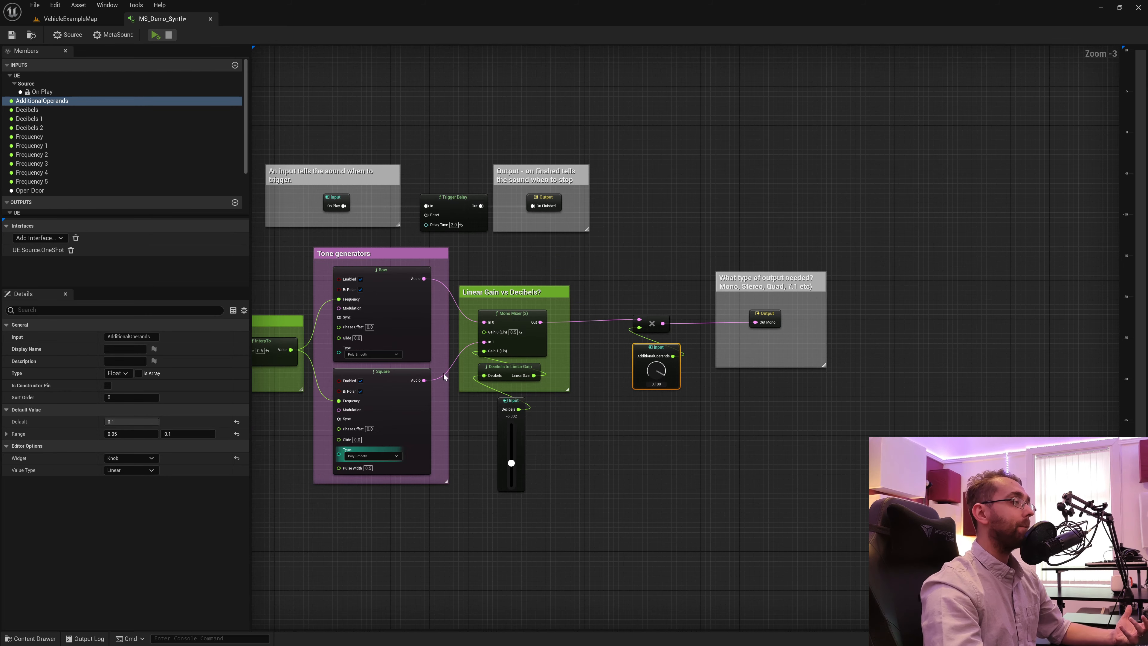
scroll(547, 439, "up", 2)
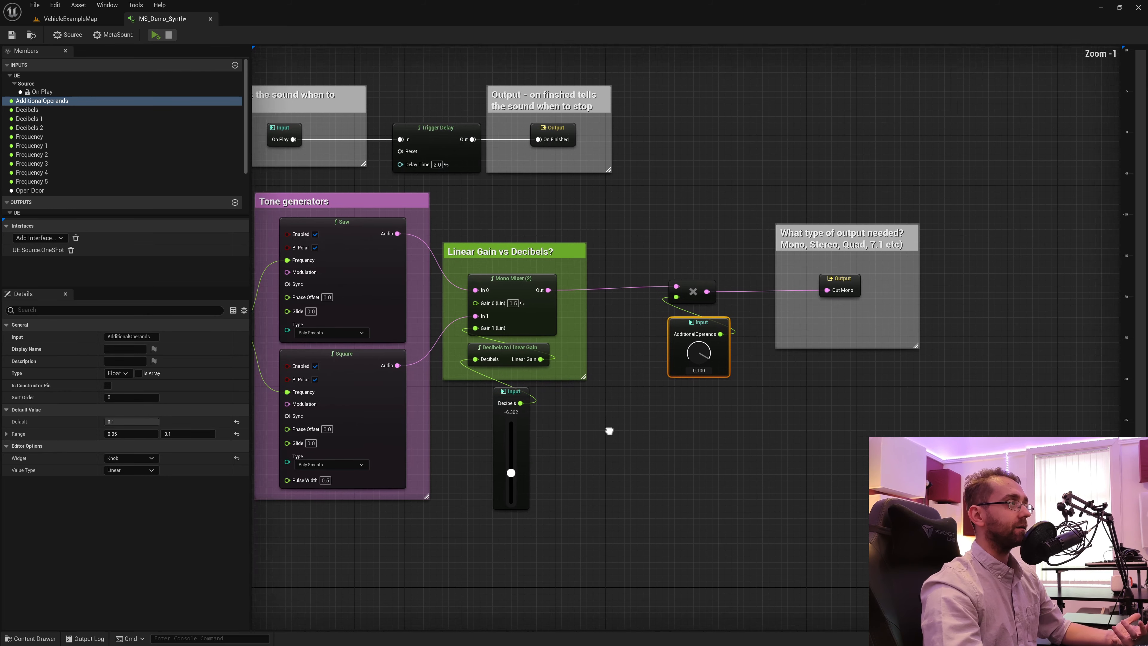
right_click_drag(609, 430, 629, 452)
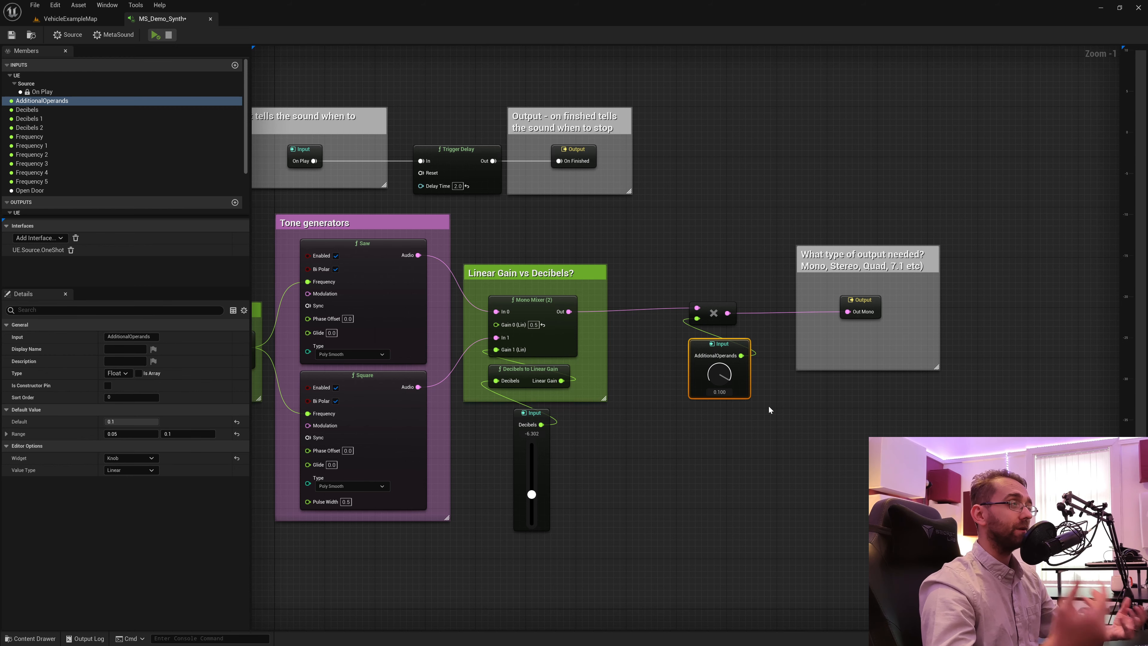
scroll(768, 406, "up", 1)
right_click_drag(734, 407, 606, 446)
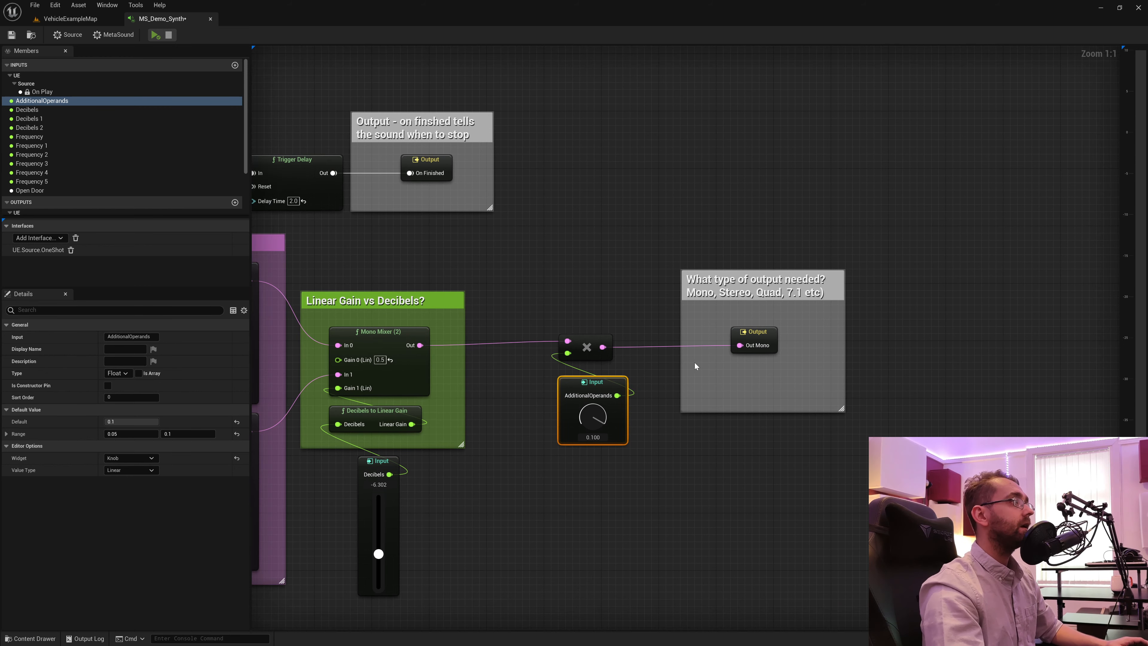
- Inspect the Out Mono output node in the output type comment and play the complete MetaSound
right_click_drag(695, 365, 524, 340)
left_click(611, 312)
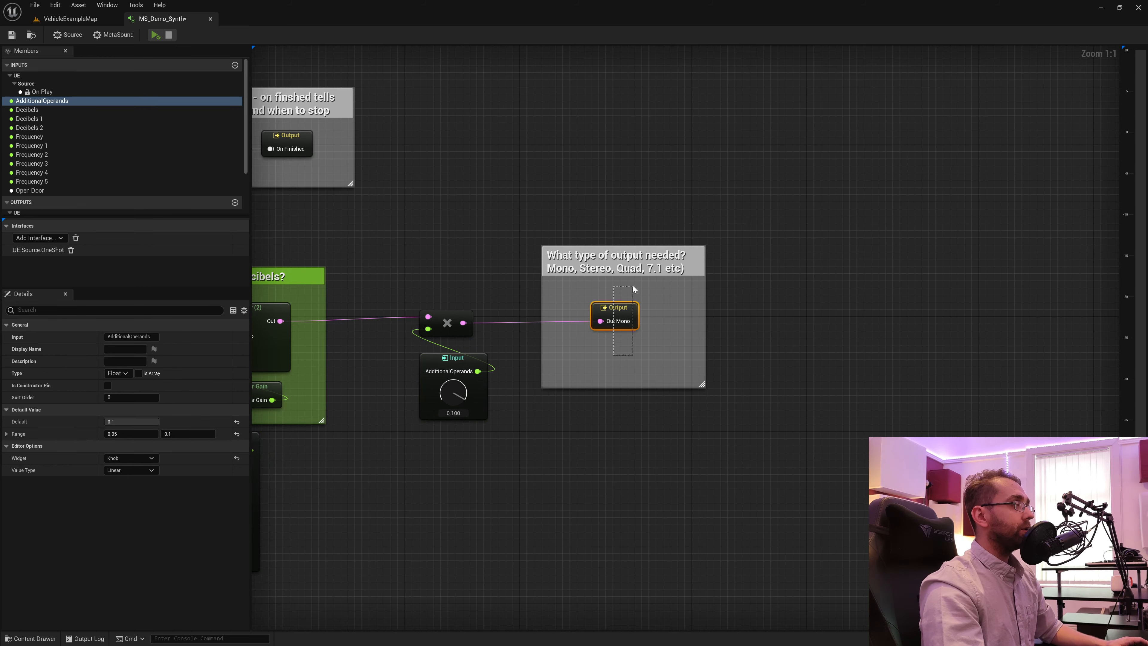
scroll(631, 333, "down", 6)
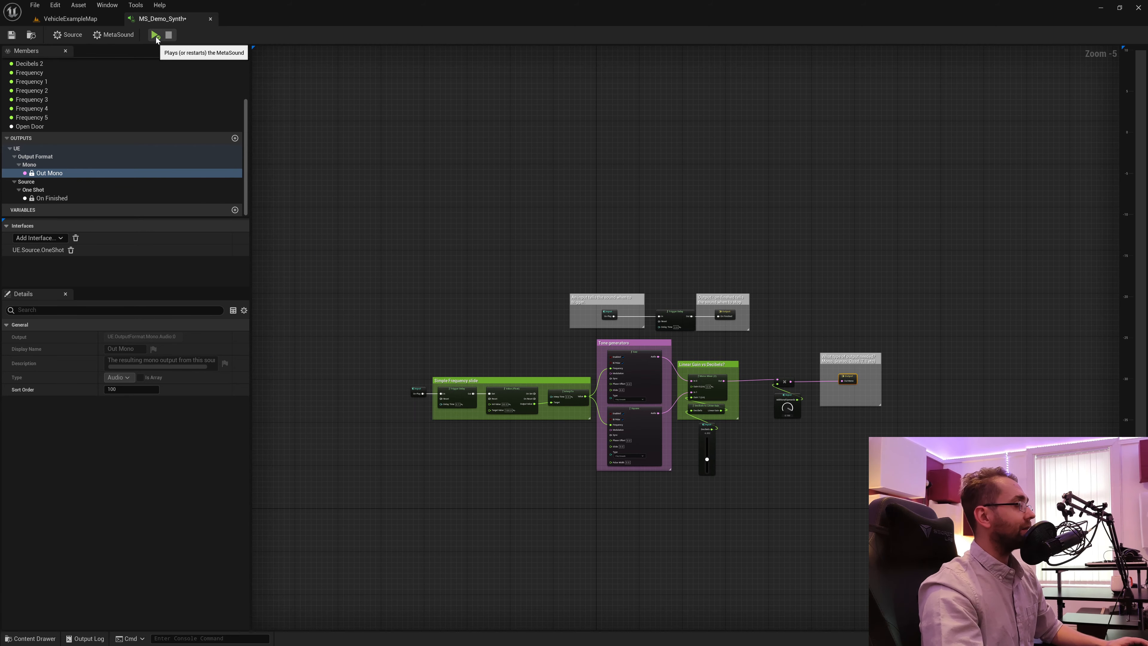
left_click(156, 37)
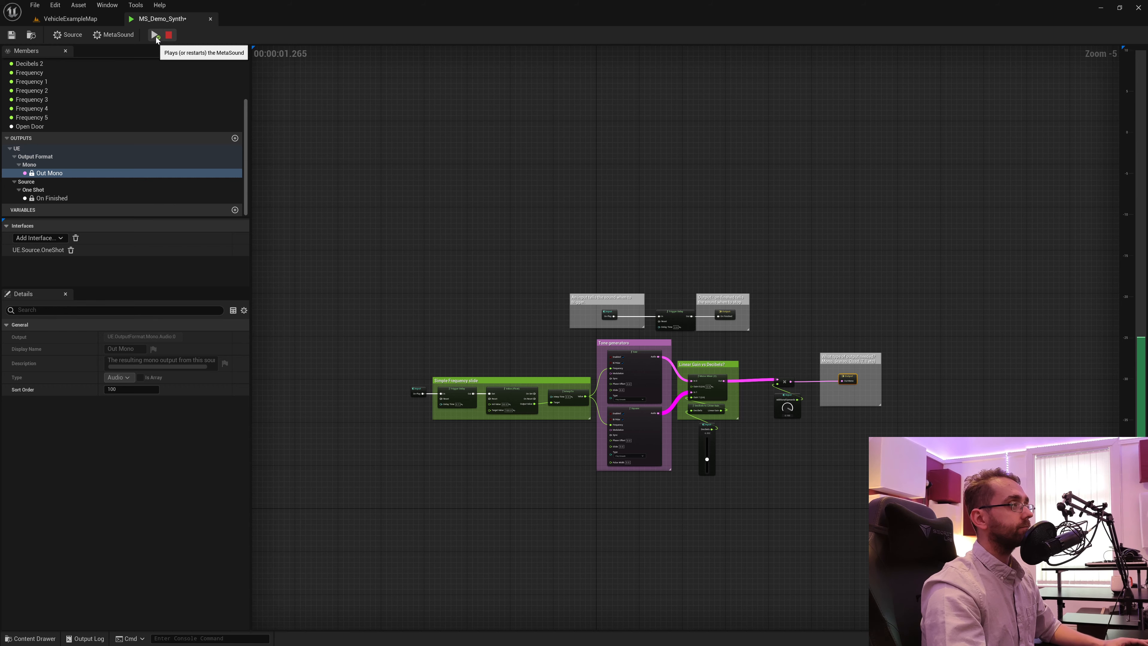